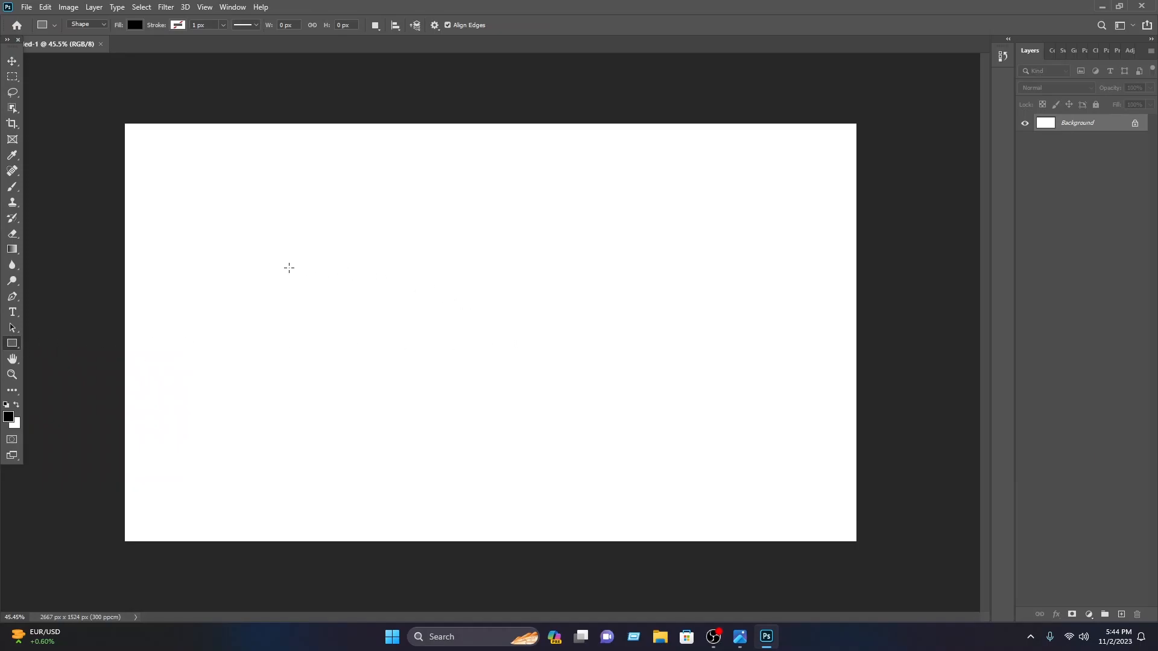
- Draw a black rectangle about 2545 by 1617 px and move it over the canvas's upper-left area
{"action": "left_click_drag", "start_coordinate": [423, 304], "coordinate": [922, 601]}
{"action": "scroll", "coordinate": [814, 485], "scroll_direction": "down", "scroll_amount": 3}
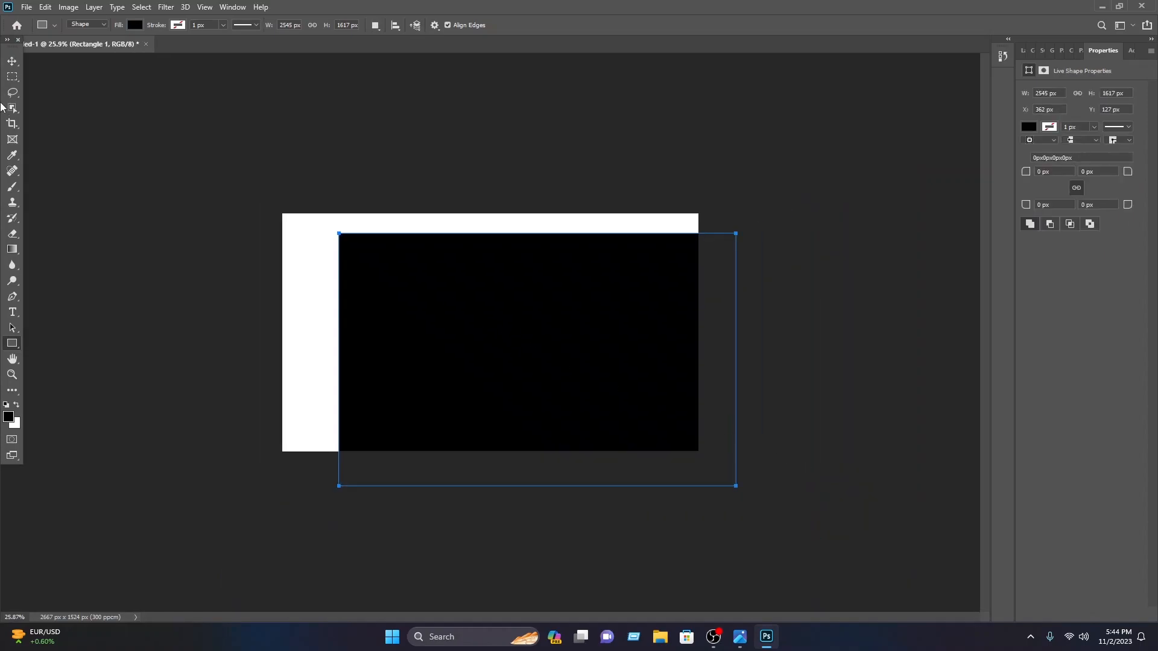
{"action": "left_click", "coordinate": [12, 61]}
{"action": "left_click_drag", "start_coordinate": [620, 375], "coordinate": [509, 318]}
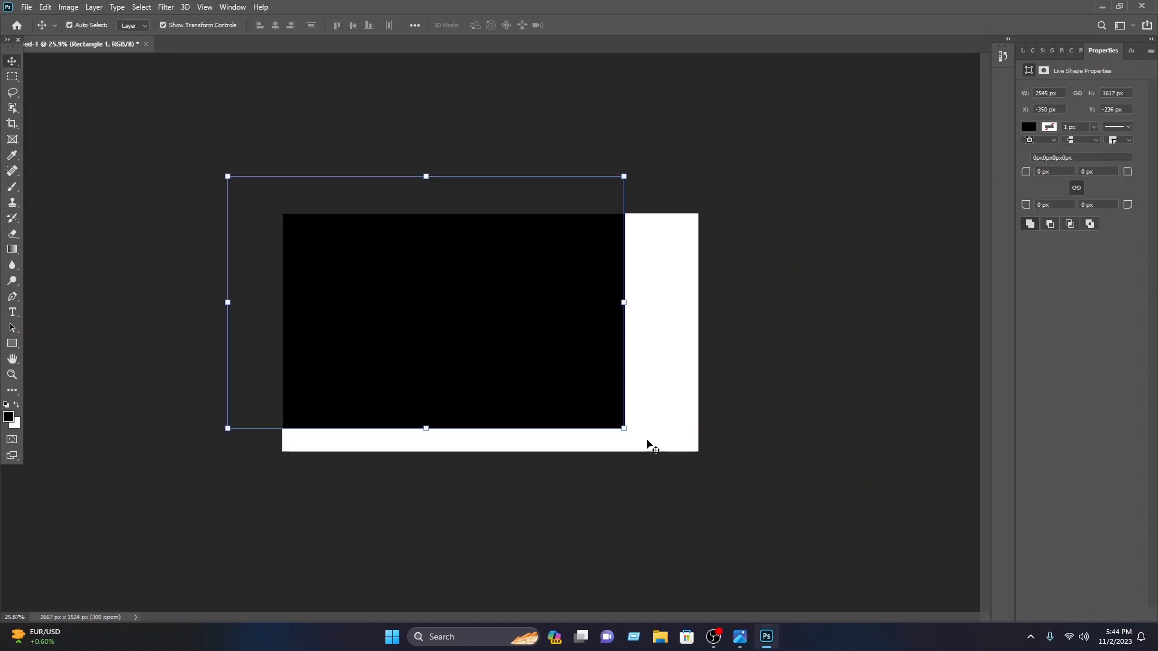
- Rotate the black rectangle about 45 degrees and reposition it so it fills the canvas's upper-left corner diagonally
{"action": "left_click_drag", "start_coordinate": [630, 436], "coordinate": [698, 240]}
{"action": "left_click_drag", "start_coordinate": [400, 350], "coordinate": [281, 300]}
{"action": "left_click", "coordinate": [597, 25]}
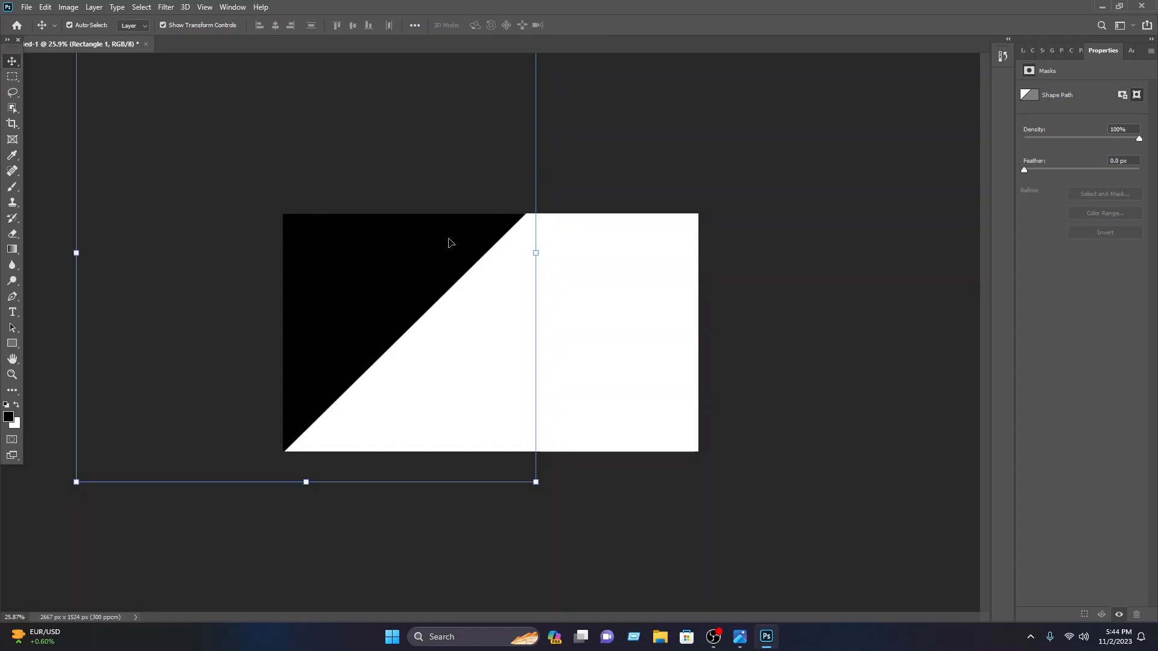
- Duplicate the black rectangle, flip the copy vertically and place it over the canvas's lower-left corner
{"action": "scroll", "coordinate": [449, 239], "scroll_direction": "up", "scroll_amount": 6}
{"action": "left_click_drag", "start_coordinate": [363, 193], "coordinate": [671, 290]}
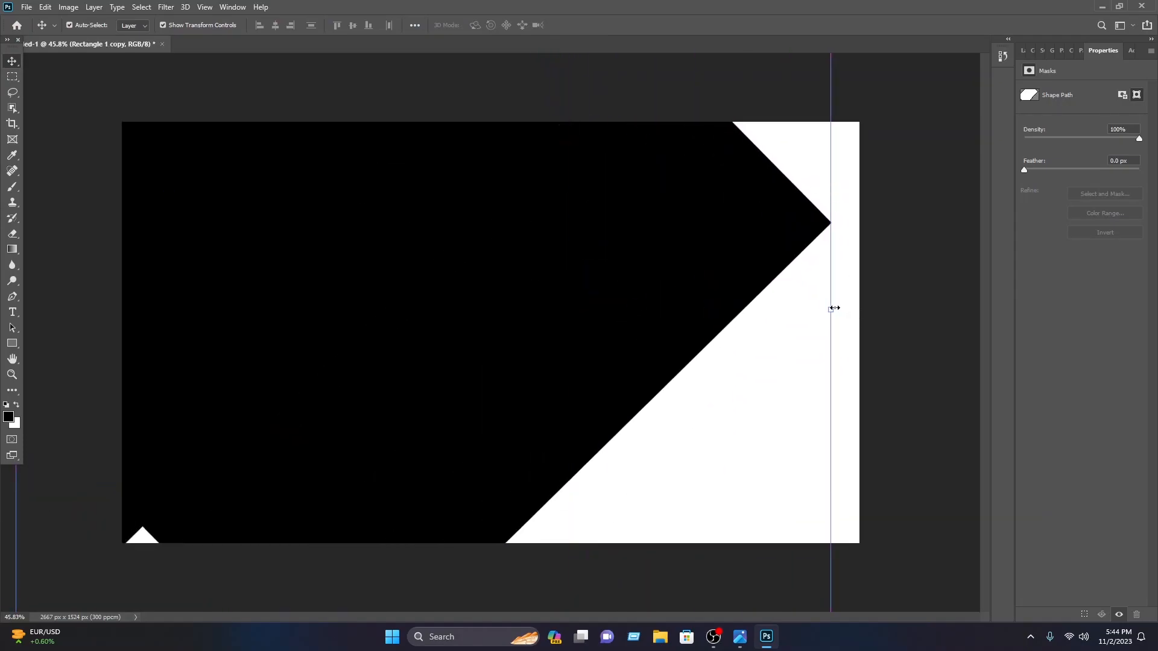
{"action": "key", "text": "ctrl+t"}
{"action": "right_click", "coordinate": [683, 231]}
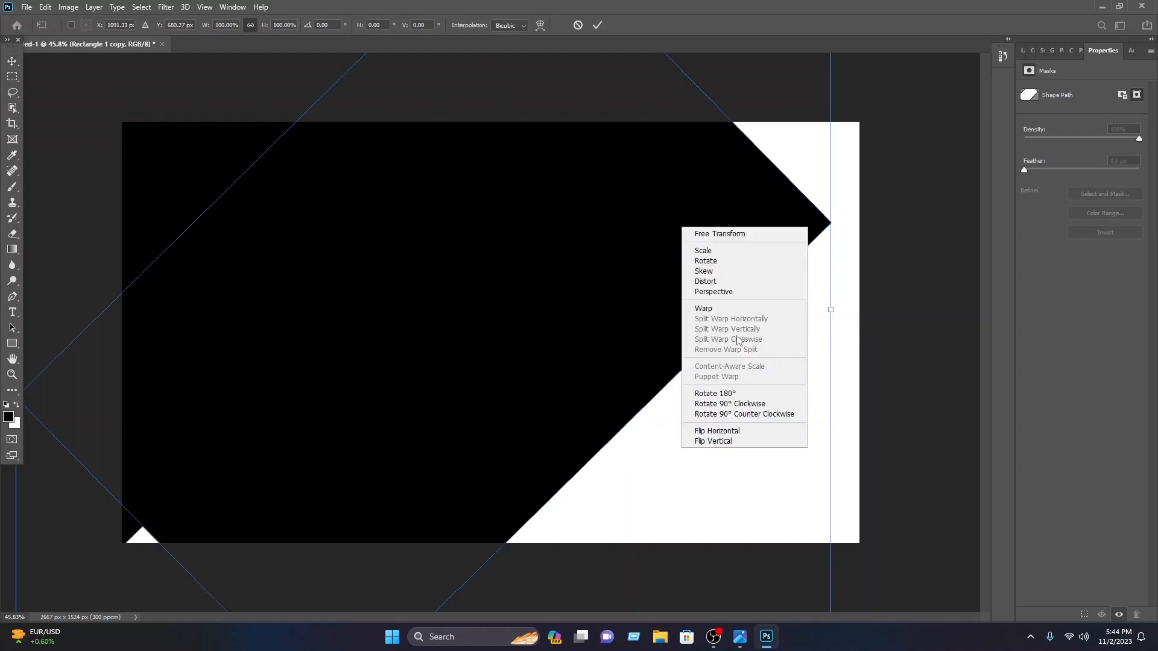
{"action": "left_click", "coordinate": [714, 440]}
{"action": "left_click_drag", "start_coordinate": [643, 273], "coordinate": [410, 434]}
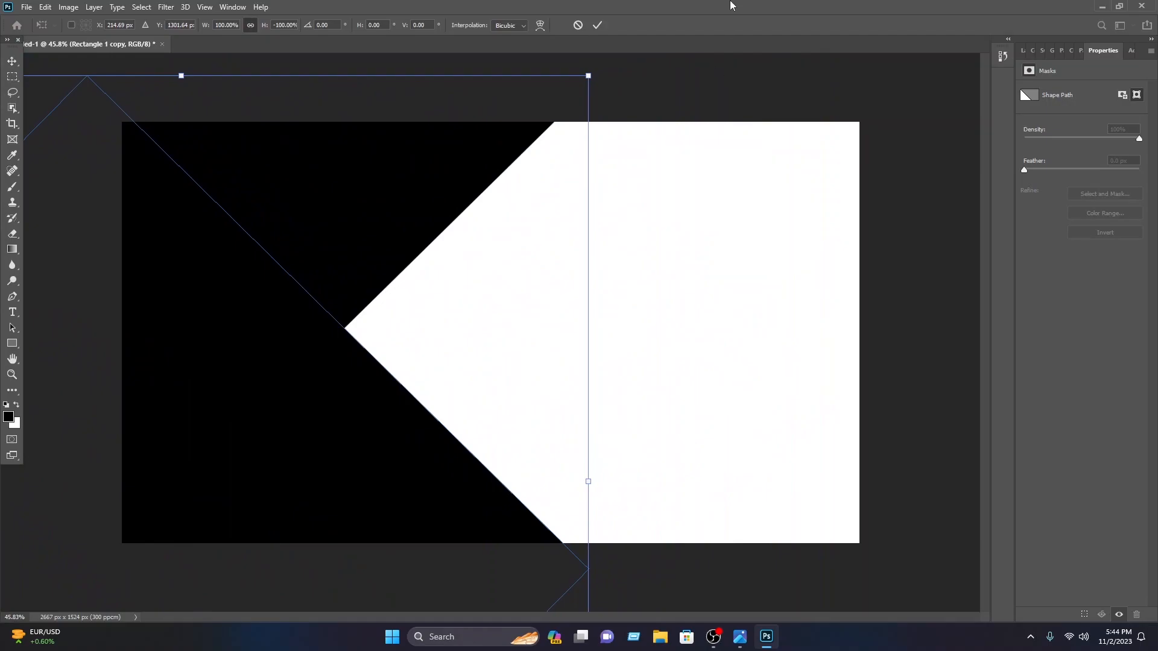
{"action": "left_click", "coordinate": [597, 25]}
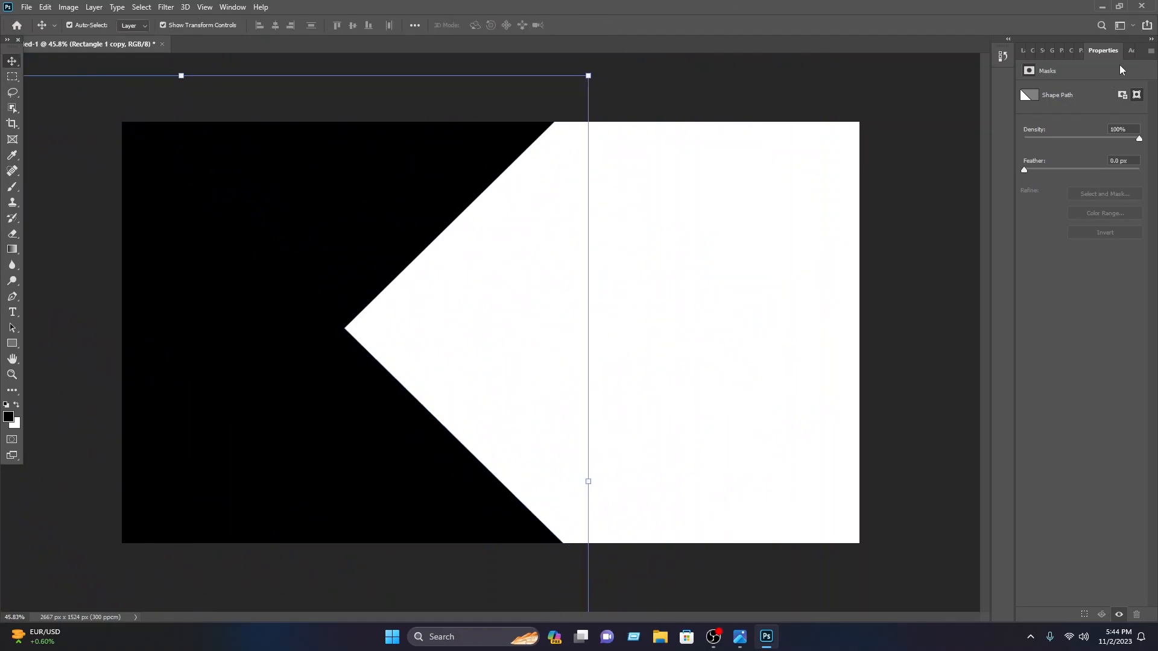
- Fill the flipped copy with dark red #a50000 and place its layer below the original rectangle
{"action": "left_click", "coordinate": [1023, 52]}
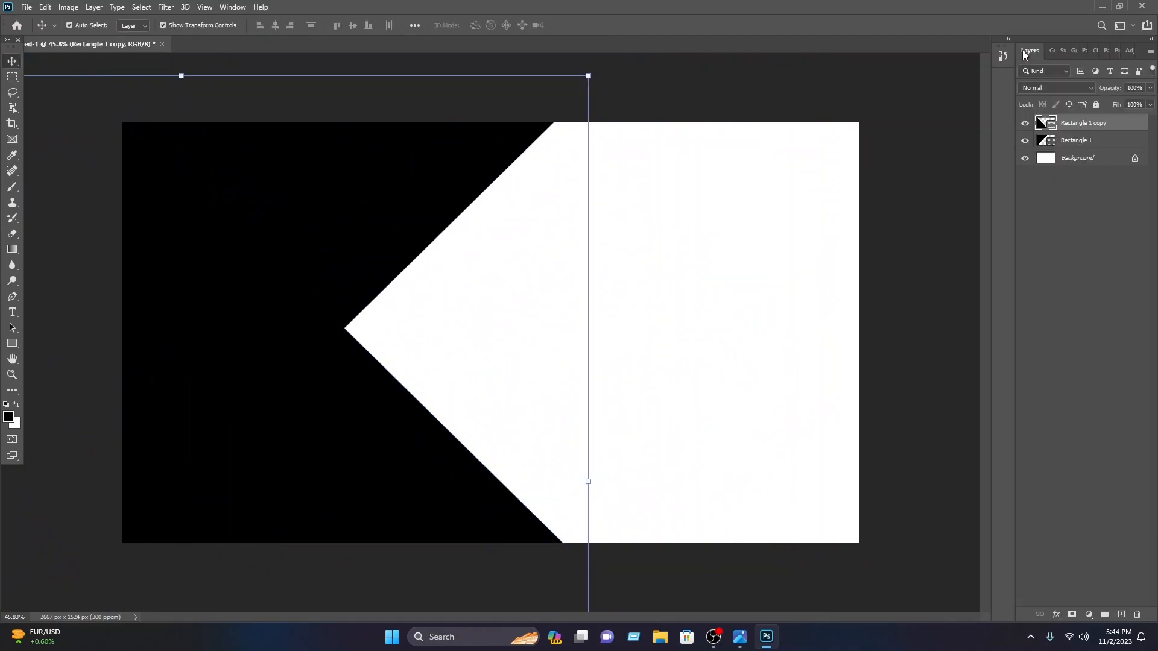
{"action": "double_click", "coordinate": [1041, 123]}
{"action": "left_click", "coordinate": [730, 198]}
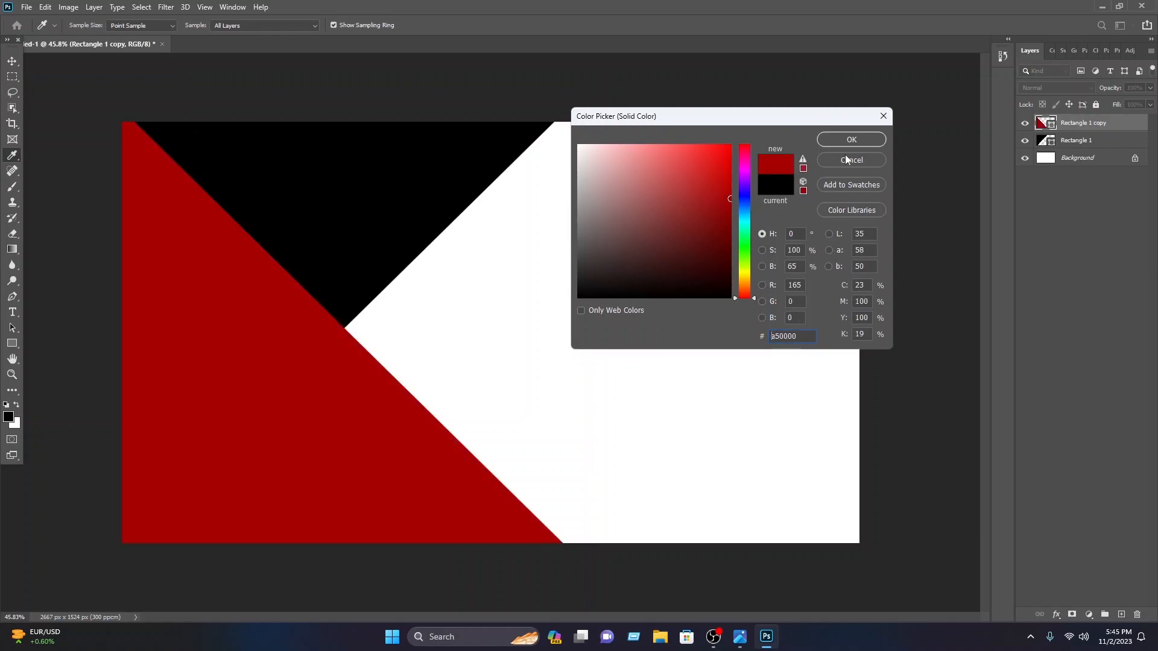
{"action": "left_click", "coordinate": [868, 139]}
{"action": "left_click_drag", "start_coordinate": [1100, 129], "coordinate": [1102, 149]}
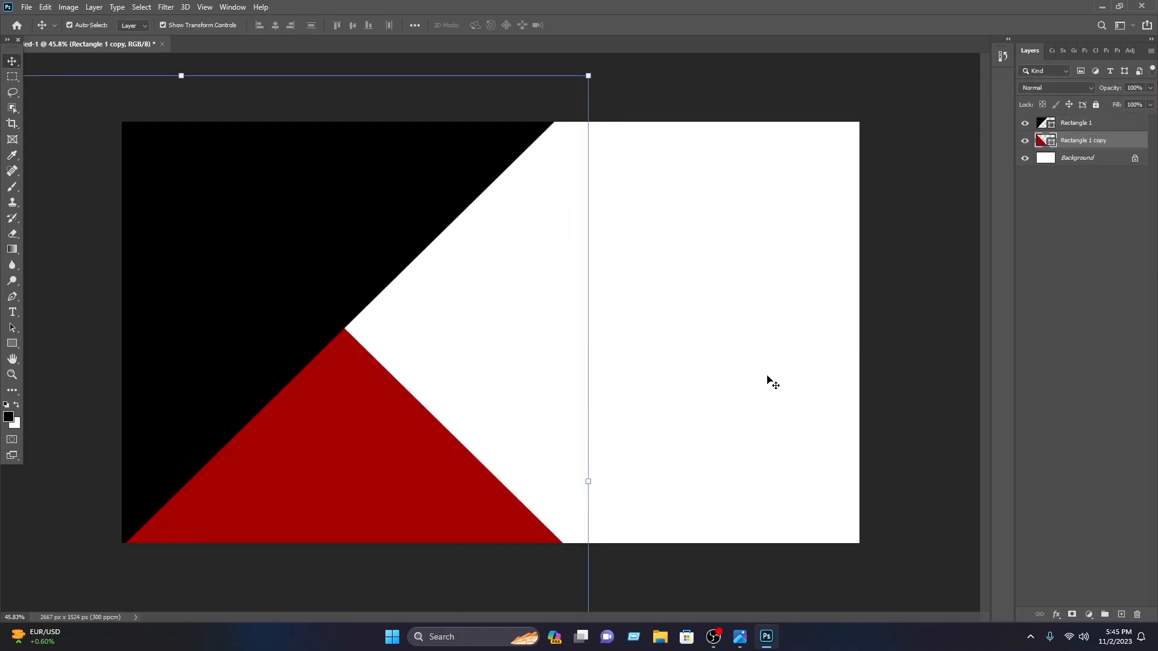
{"action": "left_click", "coordinate": [772, 383]}
- Draw a black bar about 93 by 914 px and rotate it into place diagonally across the red area
{"action": "left_click", "coordinate": [12, 343]}
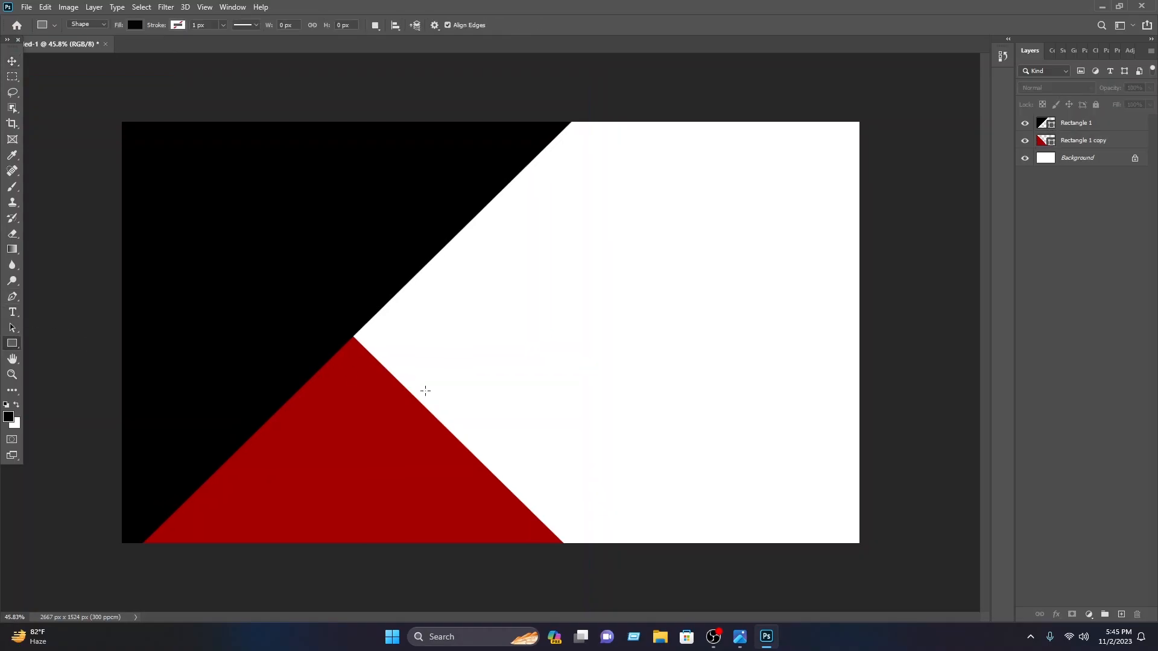
{"action": "left_click_drag", "start_coordinate": [484, 242], "coordinate": [510, 495]}
{"action": "key", "text": "v"}
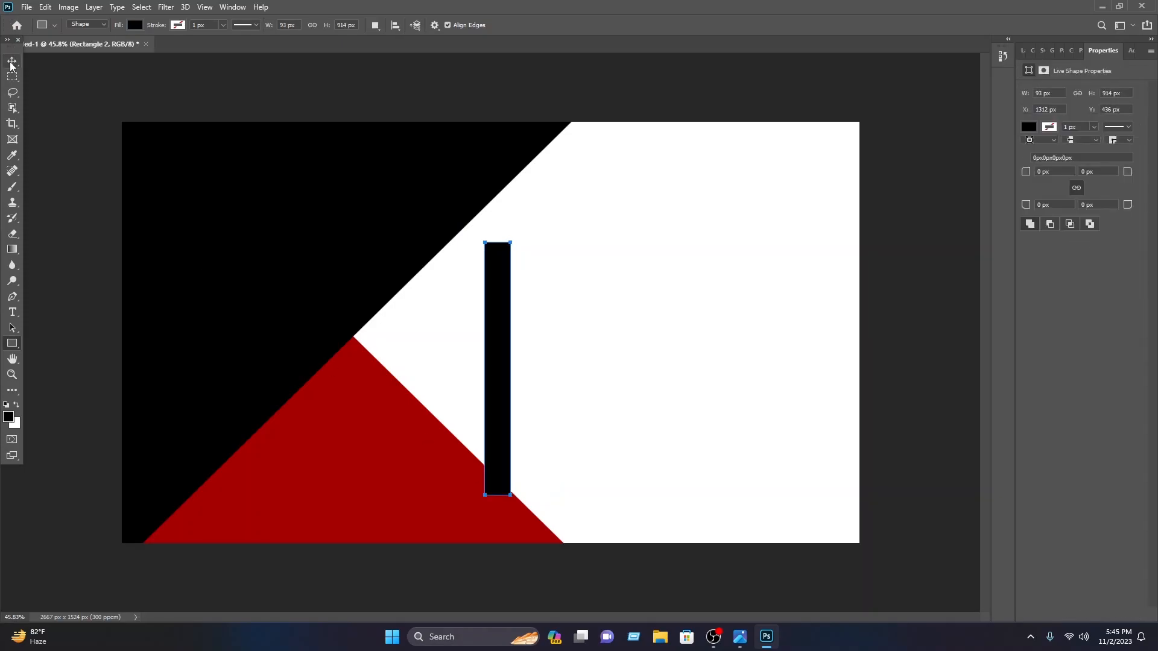
{"action": "left_click_drag", "start_coordinate": [504, 266], "coordinate": [429, 396]}
{"action": "left_click", "coordinate": [597, 25]}
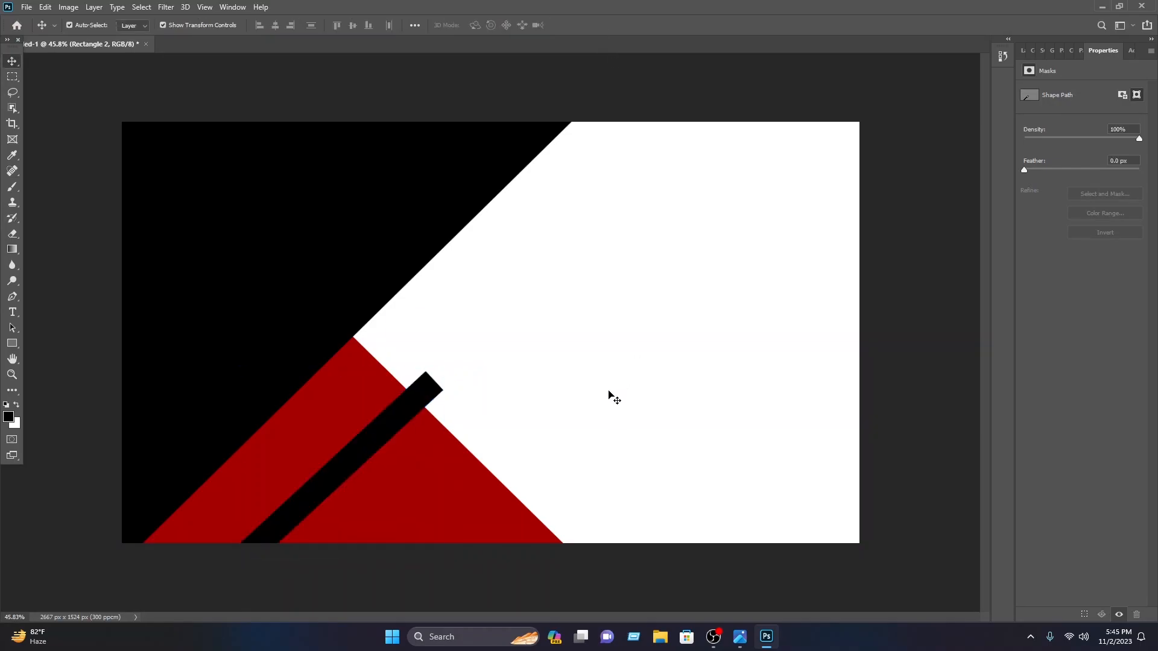
- With the Pen tool in Shape mode, draw a triangle joining the bar's protruding lower corner to the red area's diagonal edge
{"action": "scroll", "coordinate": [473, 396], "scroll_direction": "up", "scroll_amount": 1}
{"action": "key", "text": "p"}
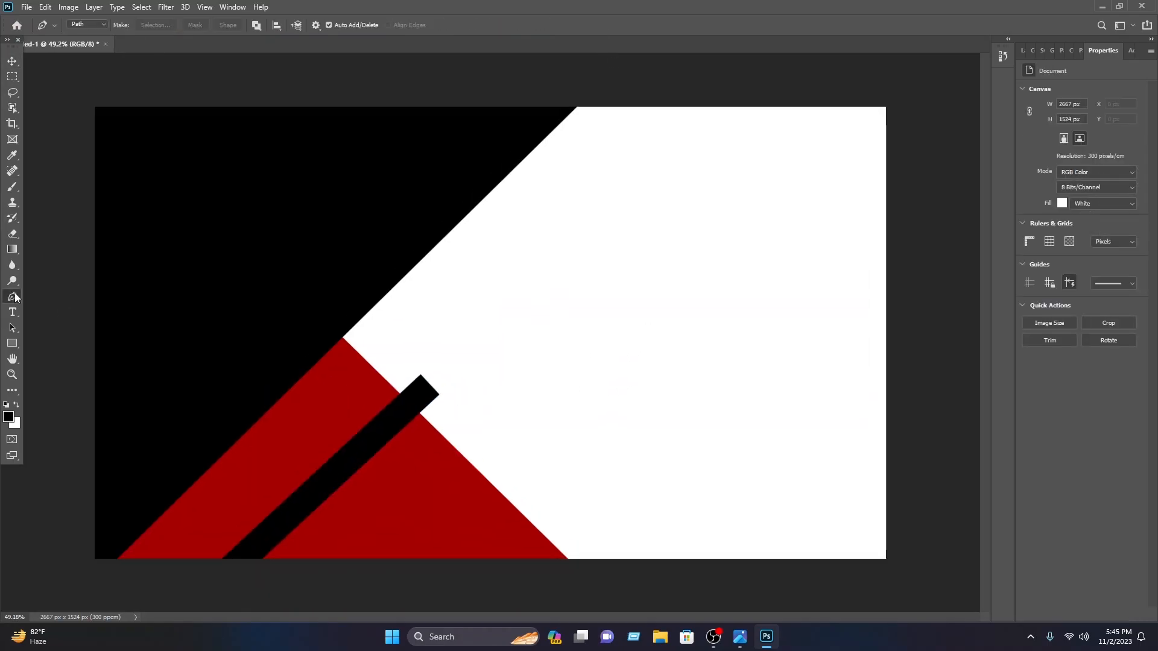
{"action": "left_click", "coordinate": [86, 24]}
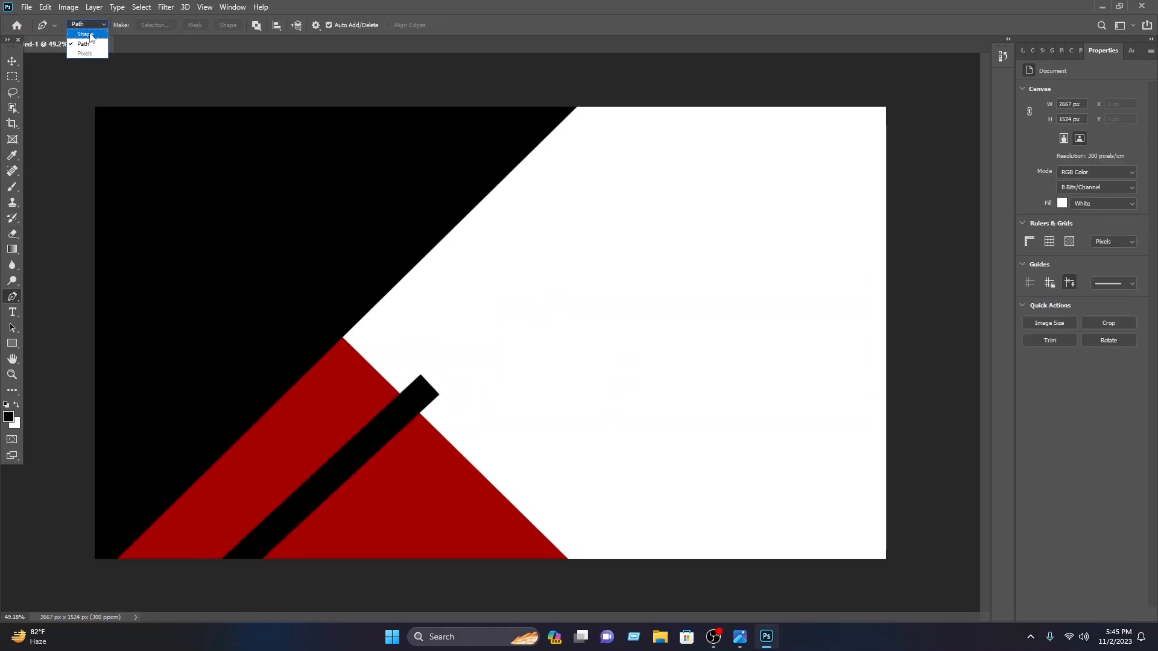
{"action": "left_click", "coordinate": [89, 35]}
{"action": "scroll", "coordinate": [470, 410], "scroll_direction": "up", "scroll_amount": 15}
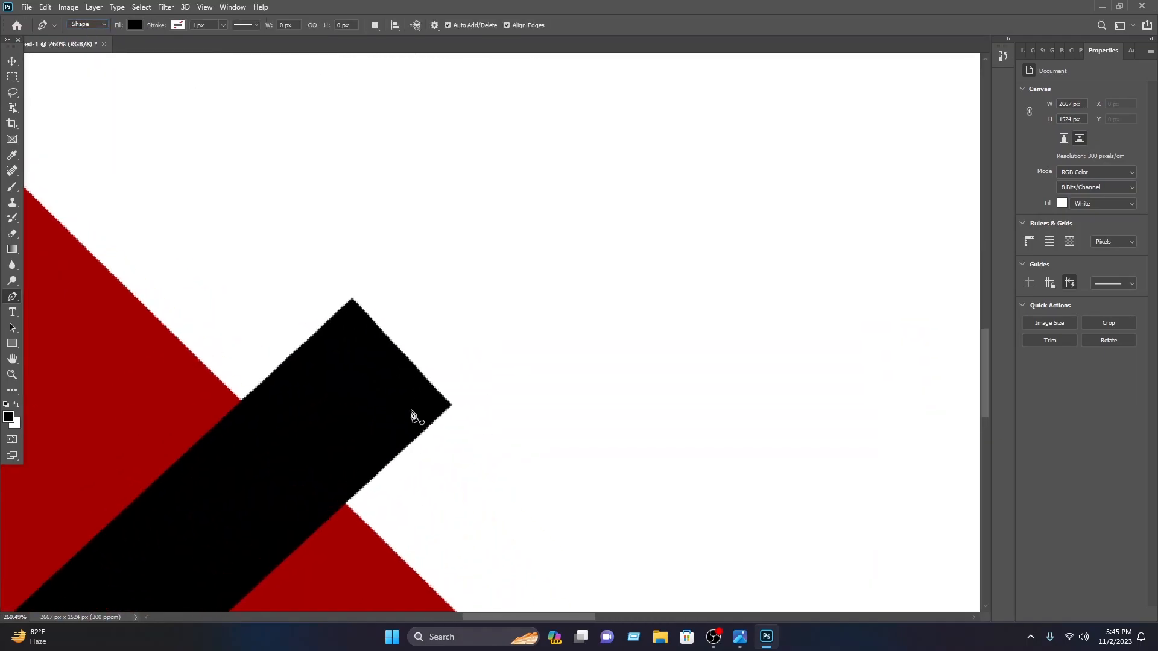
{"action": "scroll", "coordinate": [452, 422], "scroll_direction": "up", "scroll_amount": 6}
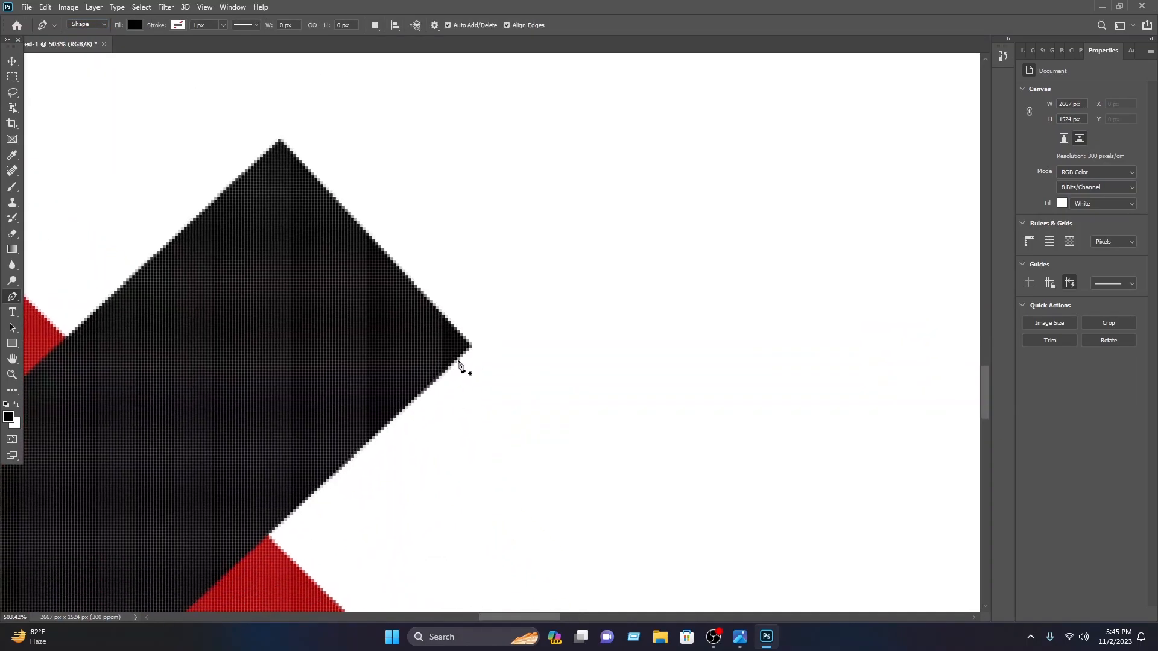
{"action": "left_click", "coordinate": [470, 346]}
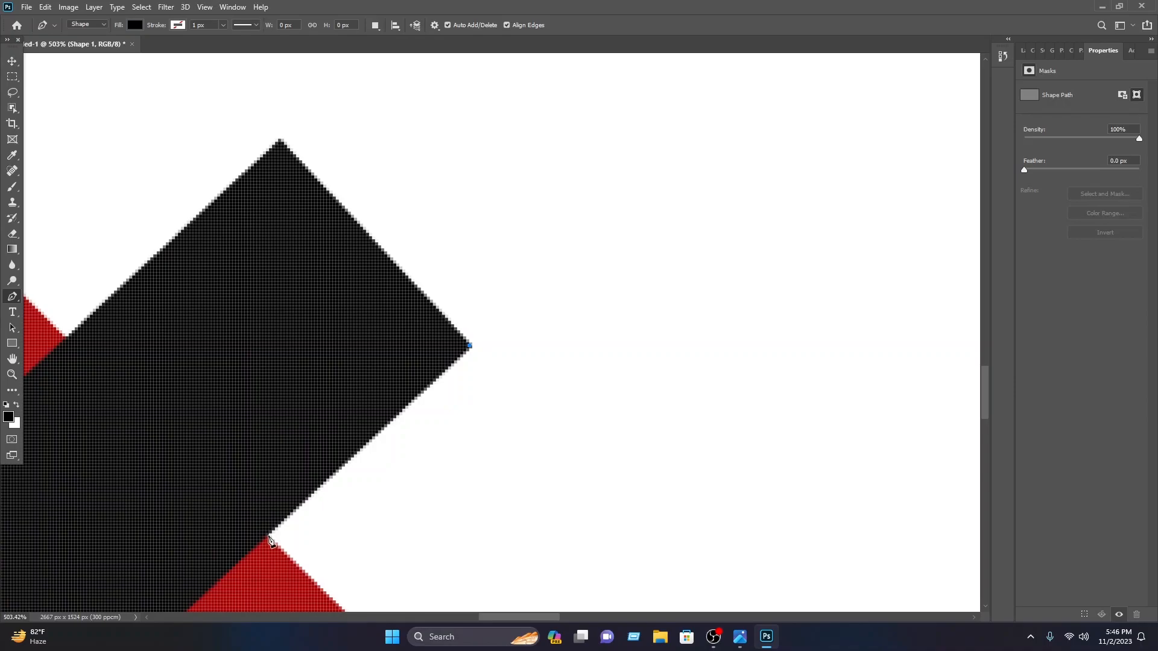
{"action": "scroll", "coordinate": [308, 567], "scroll_direction": "down", "scroll_amount": 5}
{"action": "left_click", "coordinate": [266, 382]}
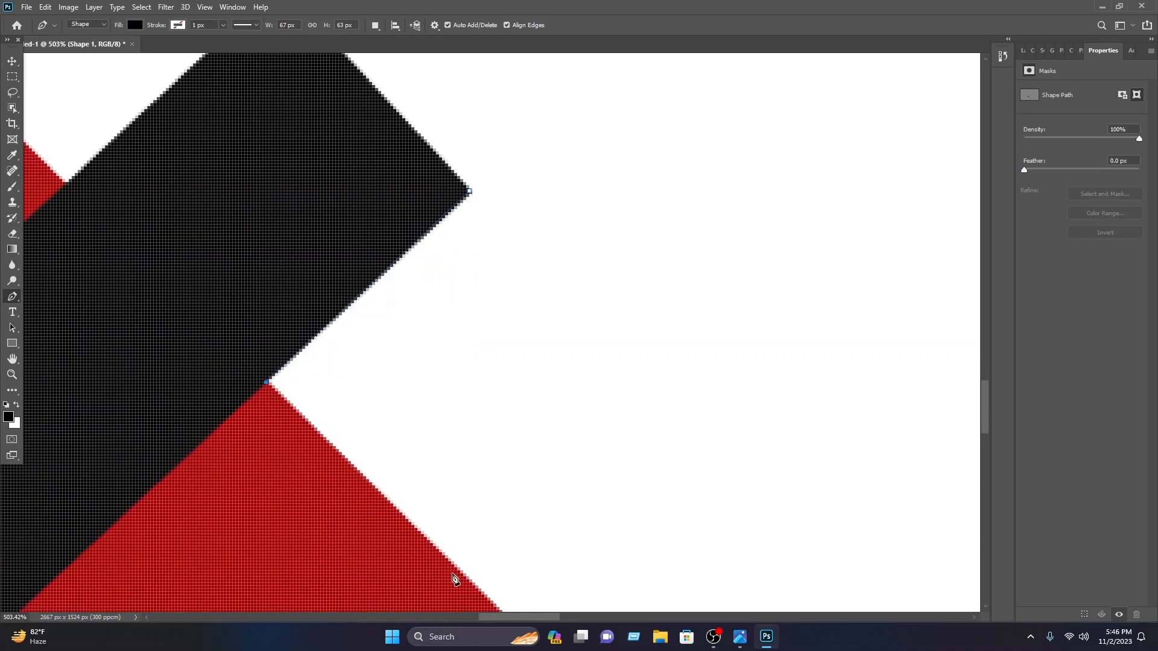
{"action": "left_click", "coordinate": [460, 578]}
{"action": "left_click", "coordinate": [470, 192]}
- Change the triangle's fill to bright cyan and deselect it
{"action": "left_click", "coordinate": [136, 24]}
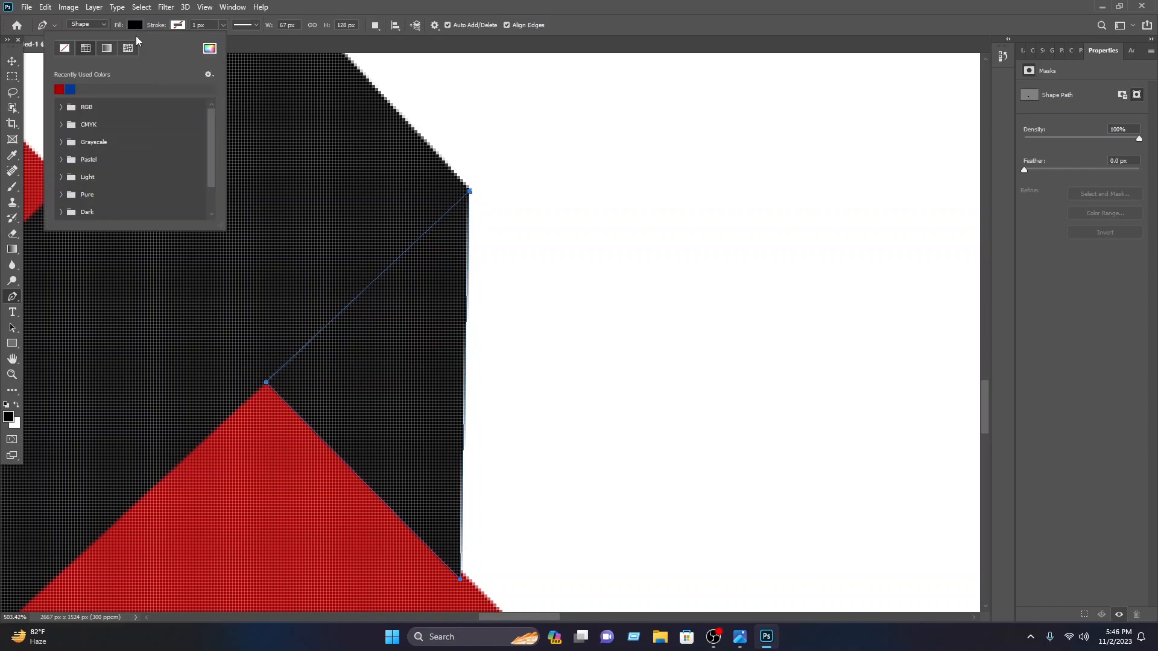
{"action": "left_click", "coordinate": [210, 49]}
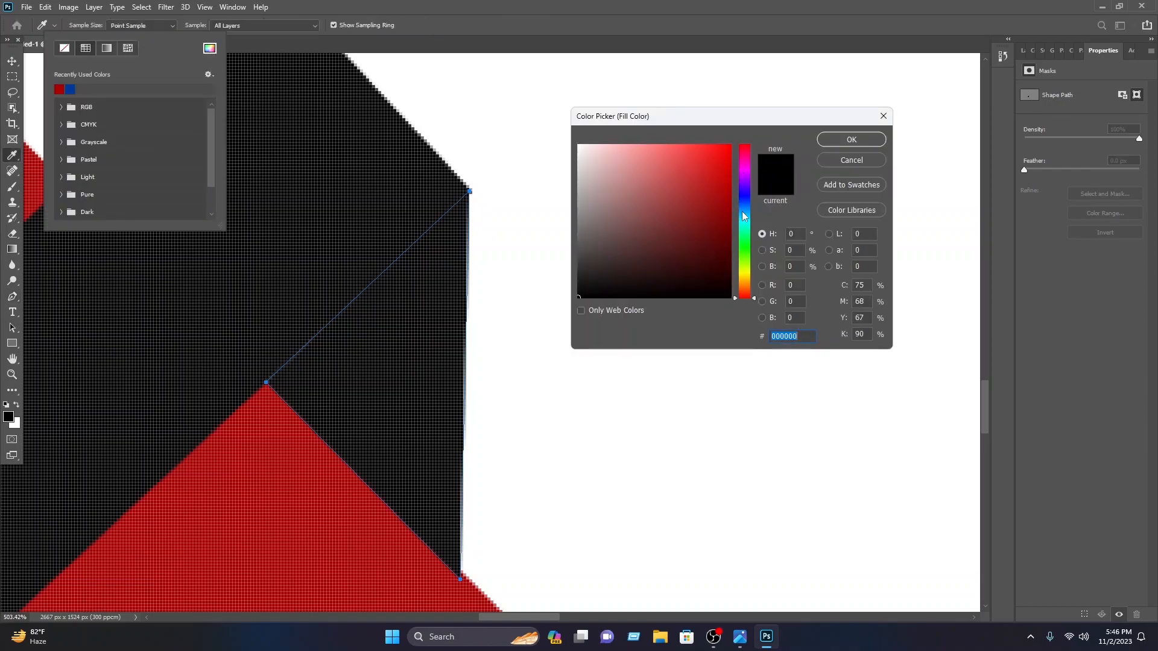
{"action": "left_click", "coordinate": [744, 216]}
{"action": "left_click", "coordinate": [728, 146]}
{"action": "left_click", "coordinate": [851, 140]}
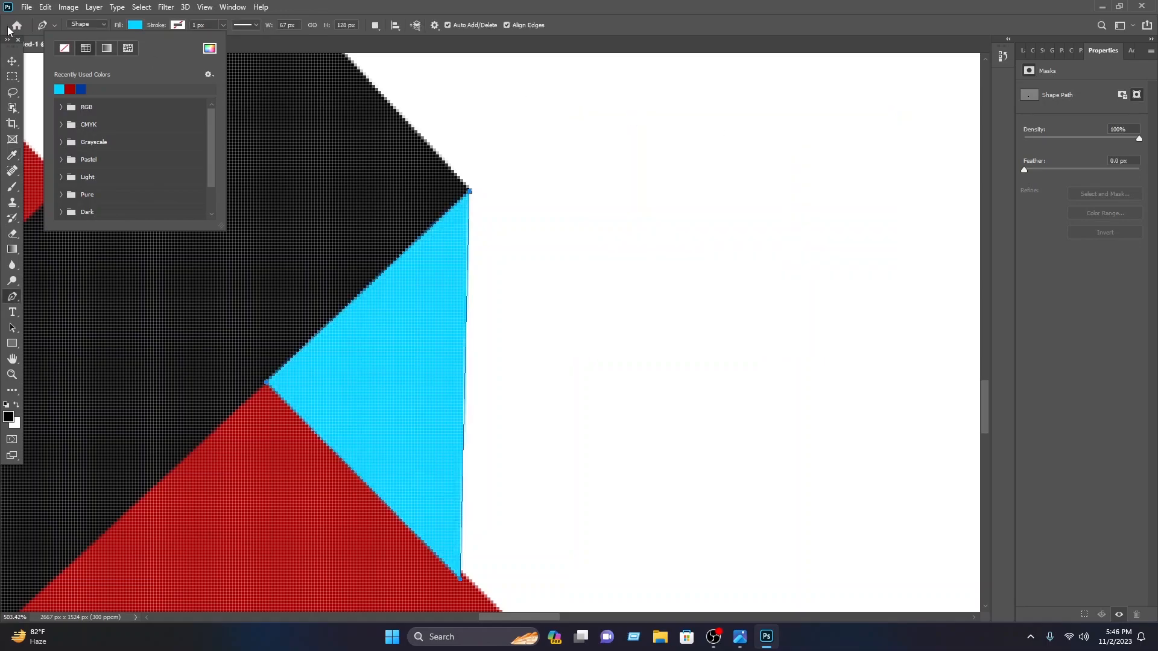
{"action": "left_click", "coordinate": [12, 60]}
{"action": "left_click", "coordinate": [641, 220]}
- Lock the two large rectangle layers and duplicate the bar with its cyan triangle twice down the red area's diagonal edge
{"action": "scroll", "coordinate": [641, 220], "scroll_direction": "down", "scroll_amount": 5}
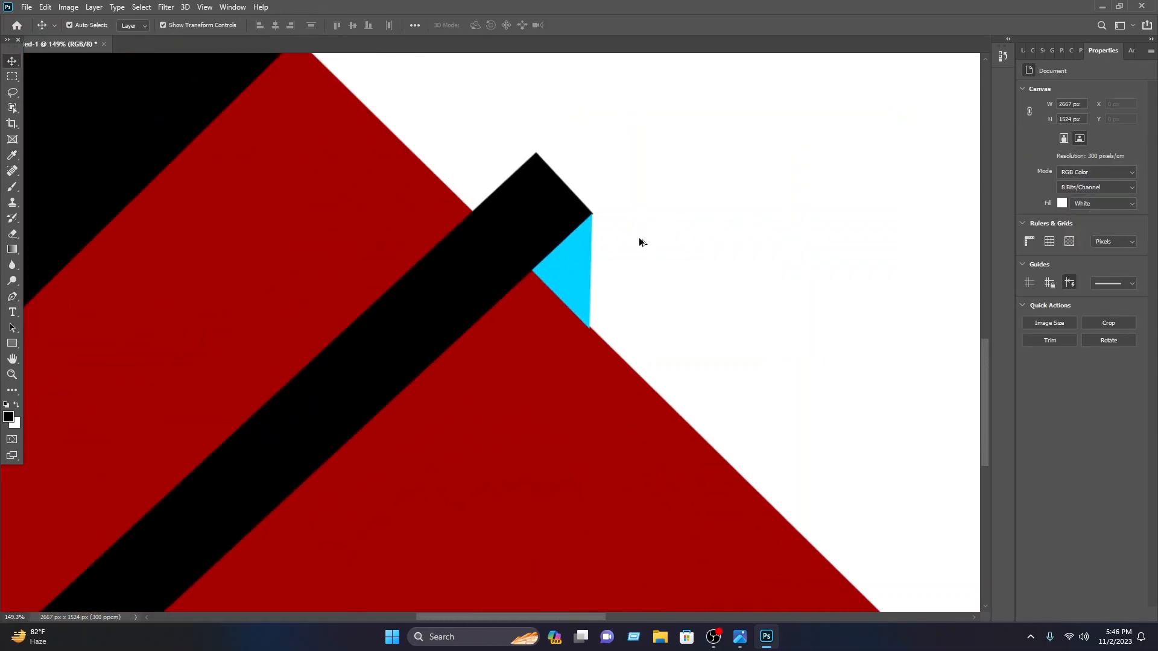
{"action": "scroll", "coordinate": [640, 244], "scroll_direction": "down", "scroll_amount": 5}
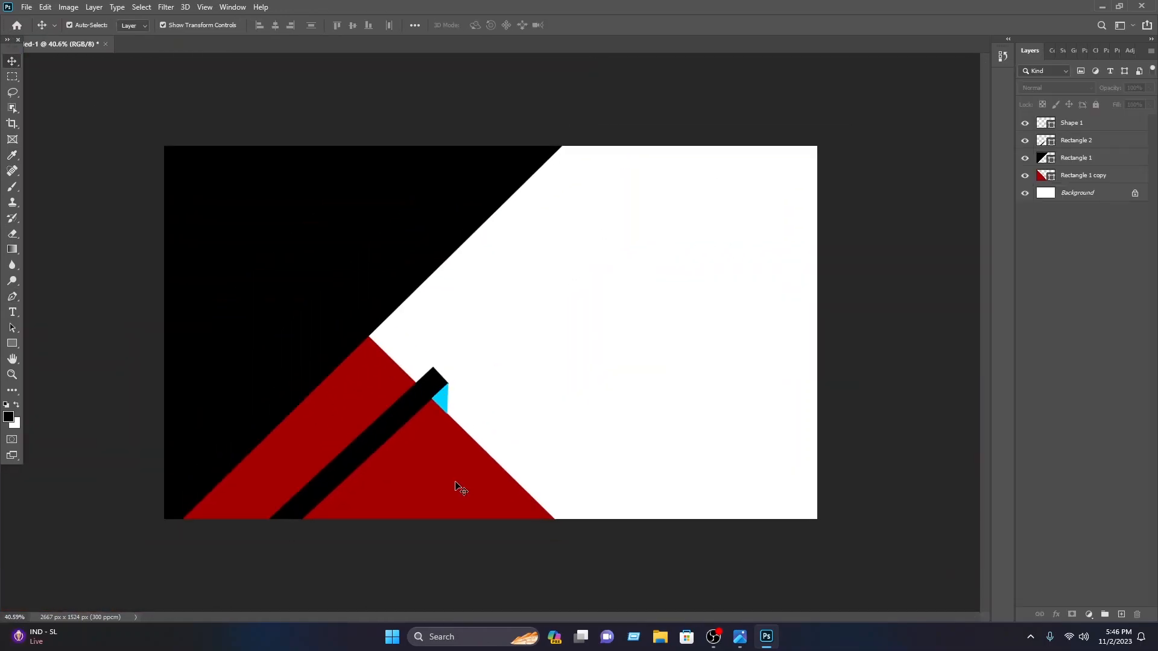
{"action": "left_click", "coordinate": [459, 488]}
{"action": "left_click", "coordinate": [1096, 104]}
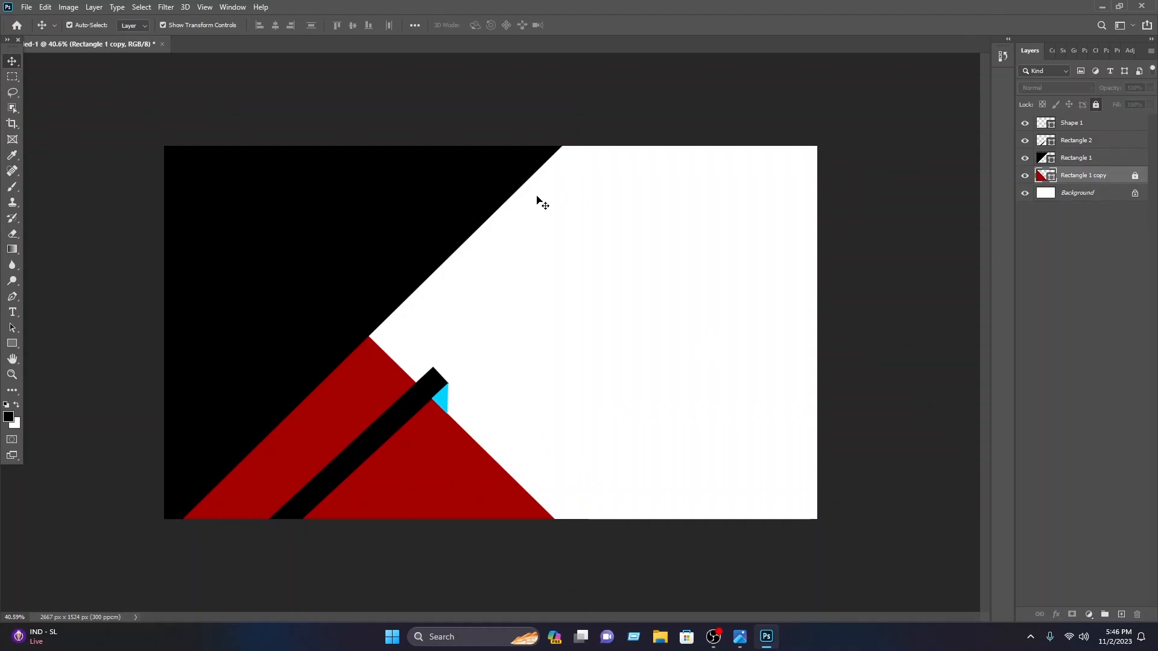
{"action": "left_click", "coordinate": [550, 199]}
{"action": "left_click", "coordinate": [1096, 104]}
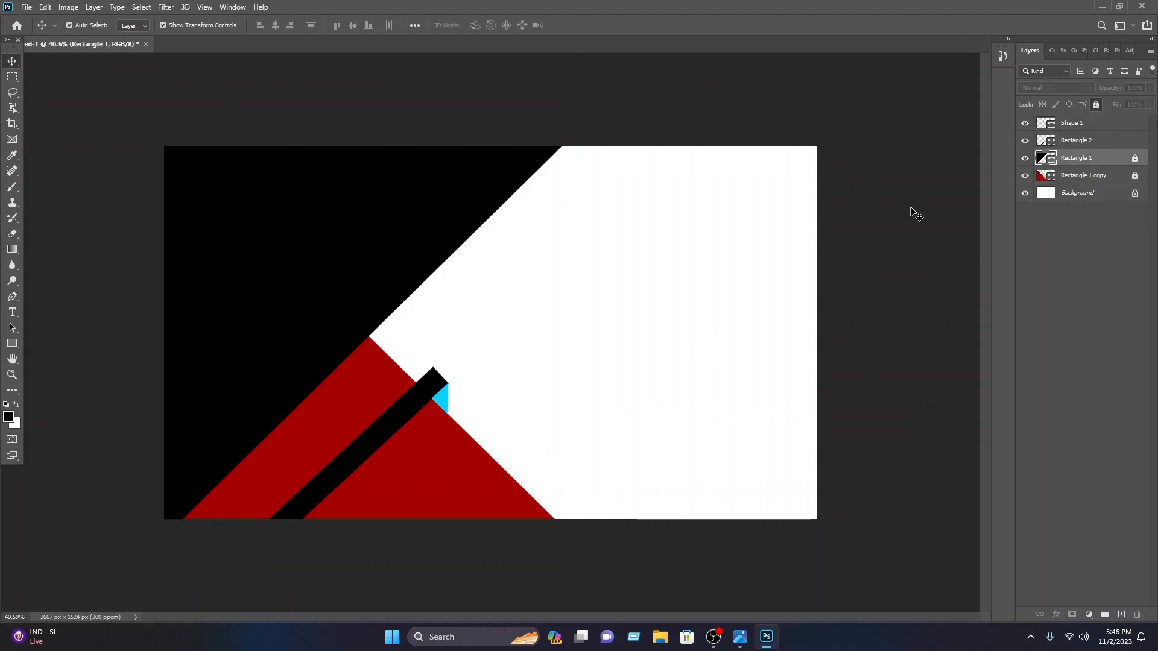
{"action": "left_click_drag", "start_coordinate": [492, 404], "coordinate": [468, 436]}
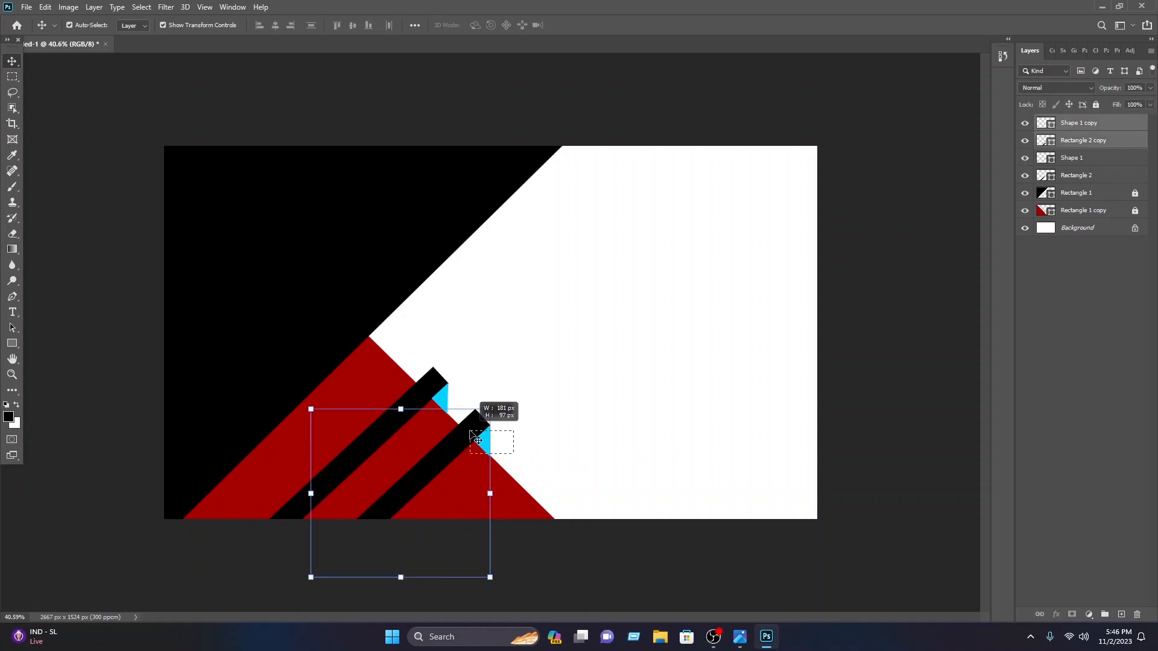
{"action": "left_click_drag", "start_coordinate": [467, 435], "coordinate": [505, 475]}
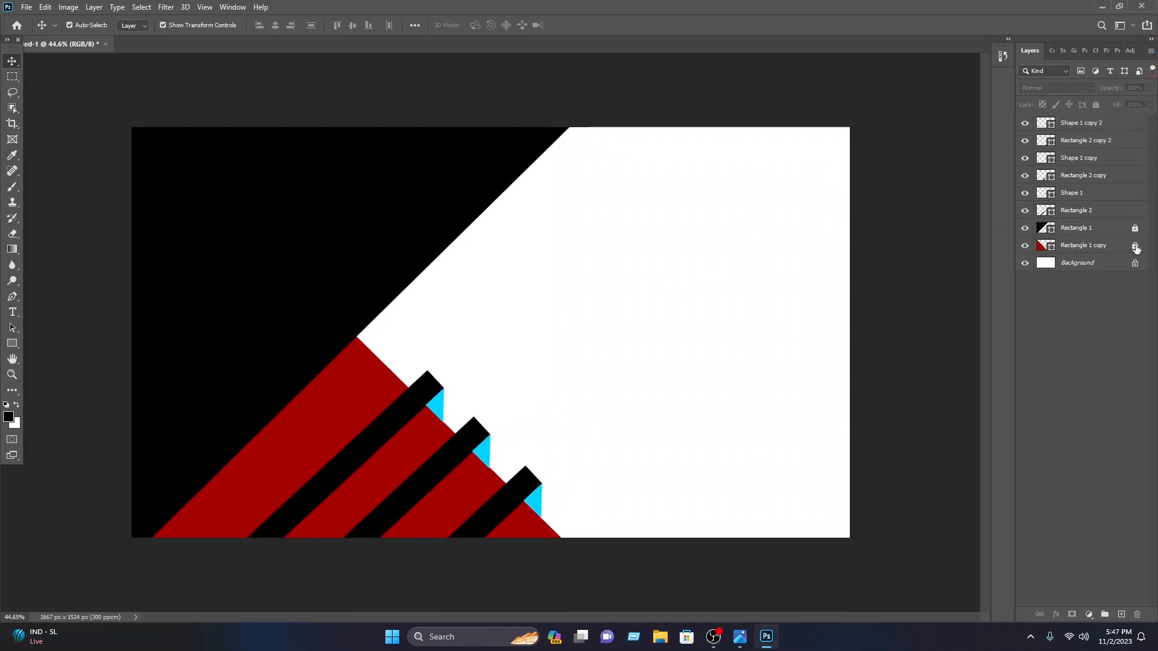
- Unlock the two large rectangle layers and change the red shape's fill to blue #008bb8
{"action": "left_click", "coordinate": [1040, 244]}
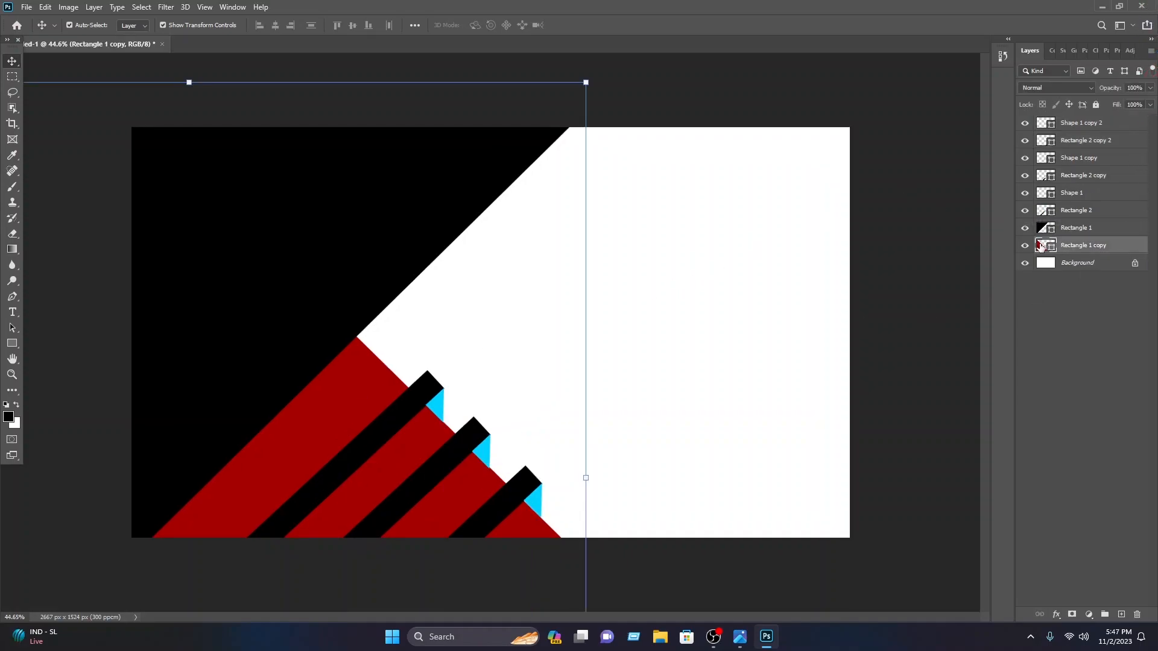
{"action": "double_click", "coordinate": [1041, 245]}
{"action": "left_click_drag", "start_coordinate": [743, 199], "coordinate": [746, 215]}
{"action": "left_click_drag", "start_coordinate": [718, 179], "coordinate": [740, 139]}
{"action": "left_click_drag", "start_coordinate": [728, 179], "coordinate": [730, 188]}
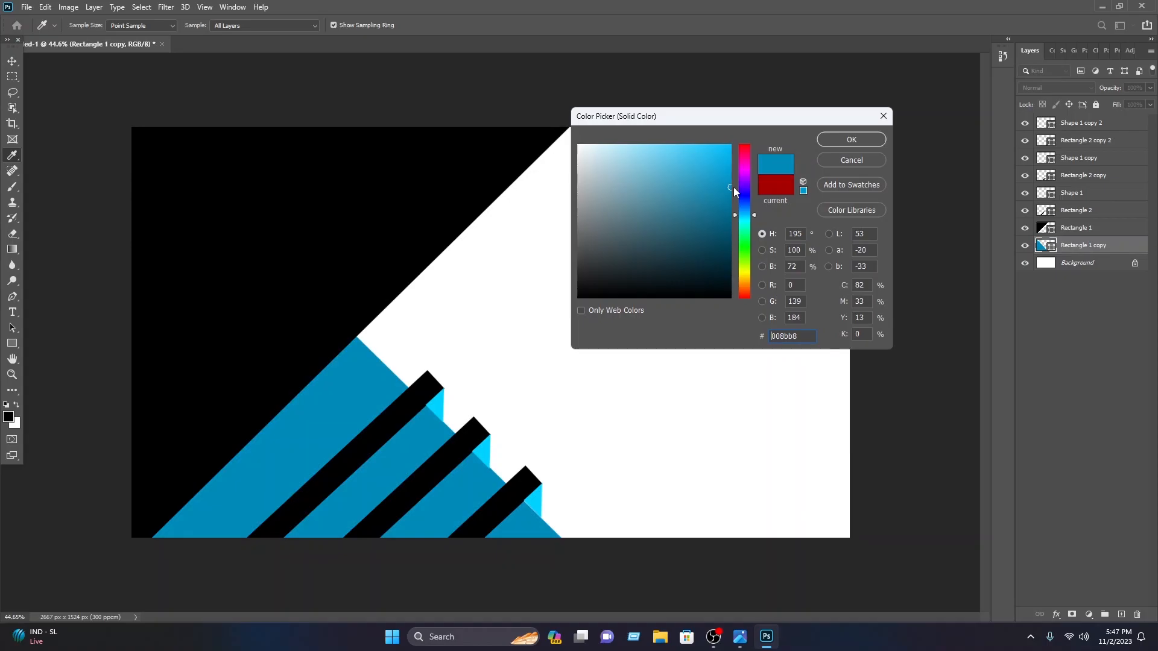
{"action": "left_click", "coordinate": [849, 139]}
{"action": "left_click", "coordinate": [758, 198]}
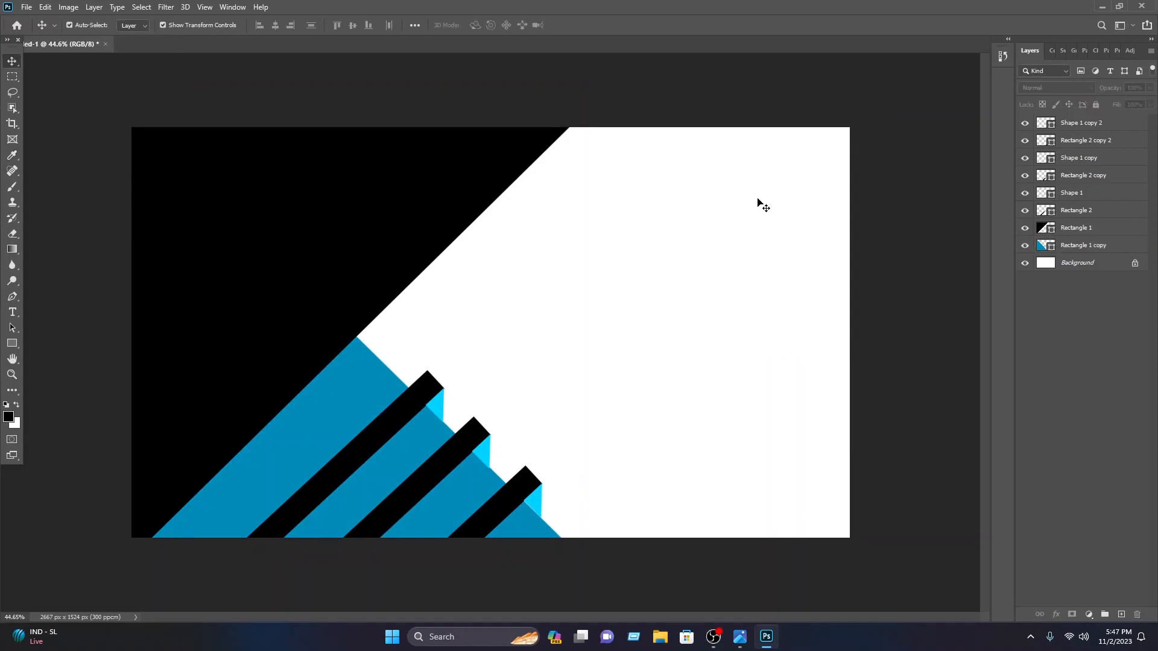
- Add a Gradient Overlay to the middle bar and load the Blue_03 preset from the Blues gradients
{"action": "left_click", "coordinate": [463, 438]}
{"action": "right_click", "coordinate": [1100, 181]}
{"action": "left_click", "coordinate": [1027, 131]}
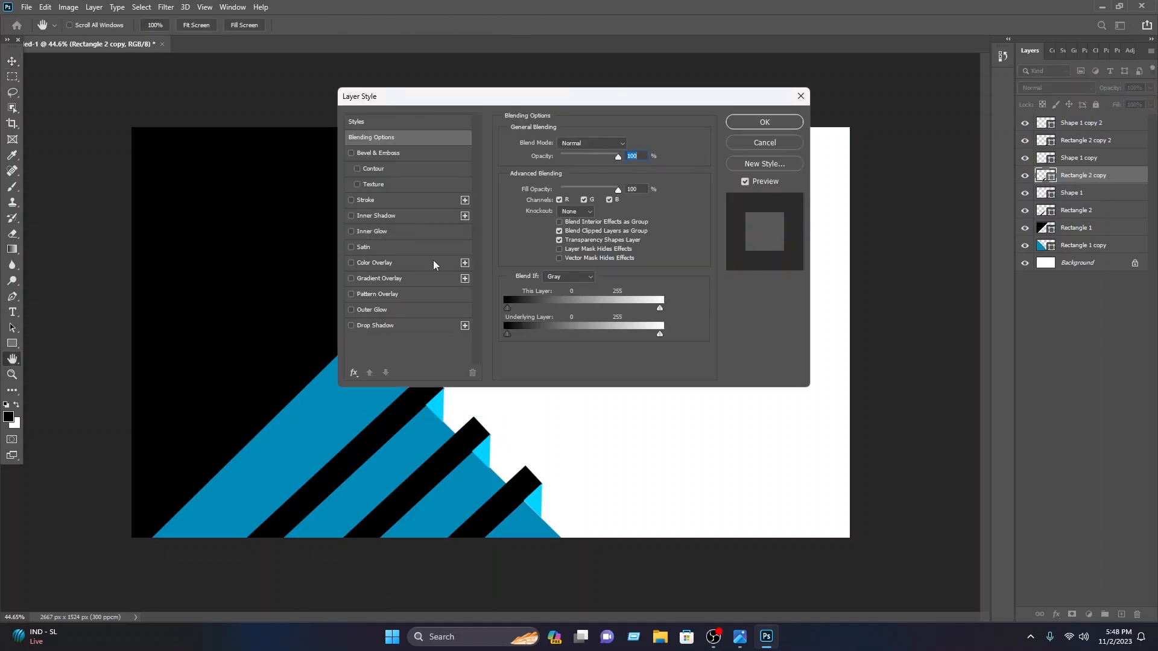
{"action": "left_click", "coordinate": [393, 281]}
{"action": "left_click", "coordinate": [573, 170]}
{"action": "left_click", "coordinate": [451, 148]}
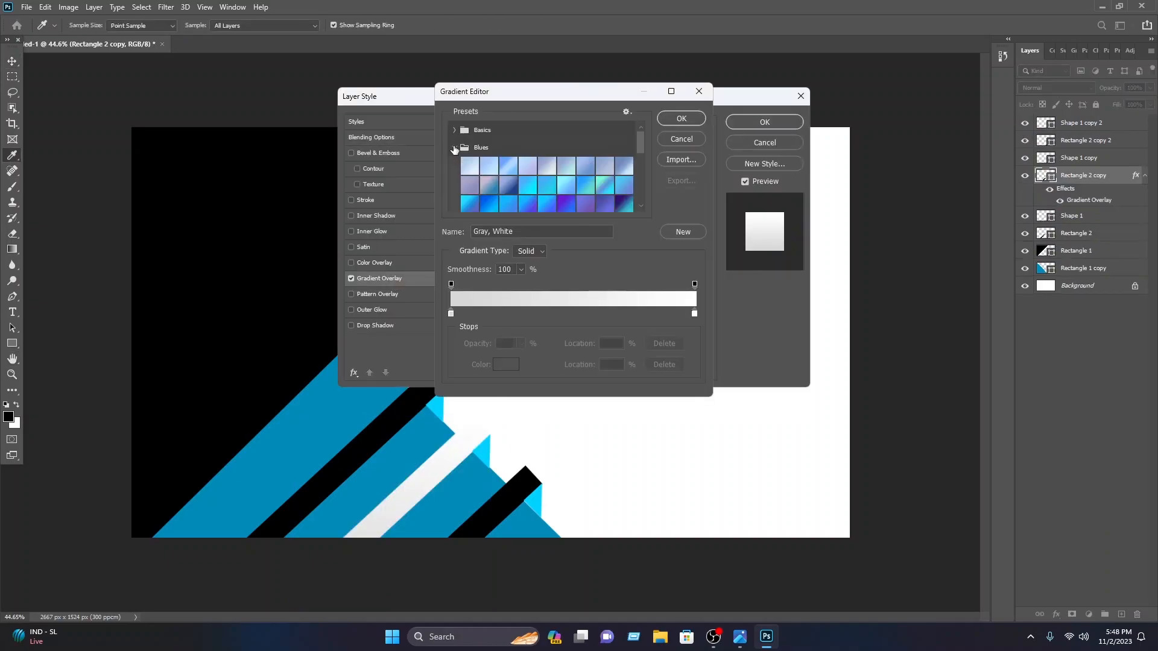
{"action": "scroll", "coordinate": [482, 169], "scroll_direction": "down", "scroll_amount": 1}
{"action": "left_click", "coordinate": [508, 147]}
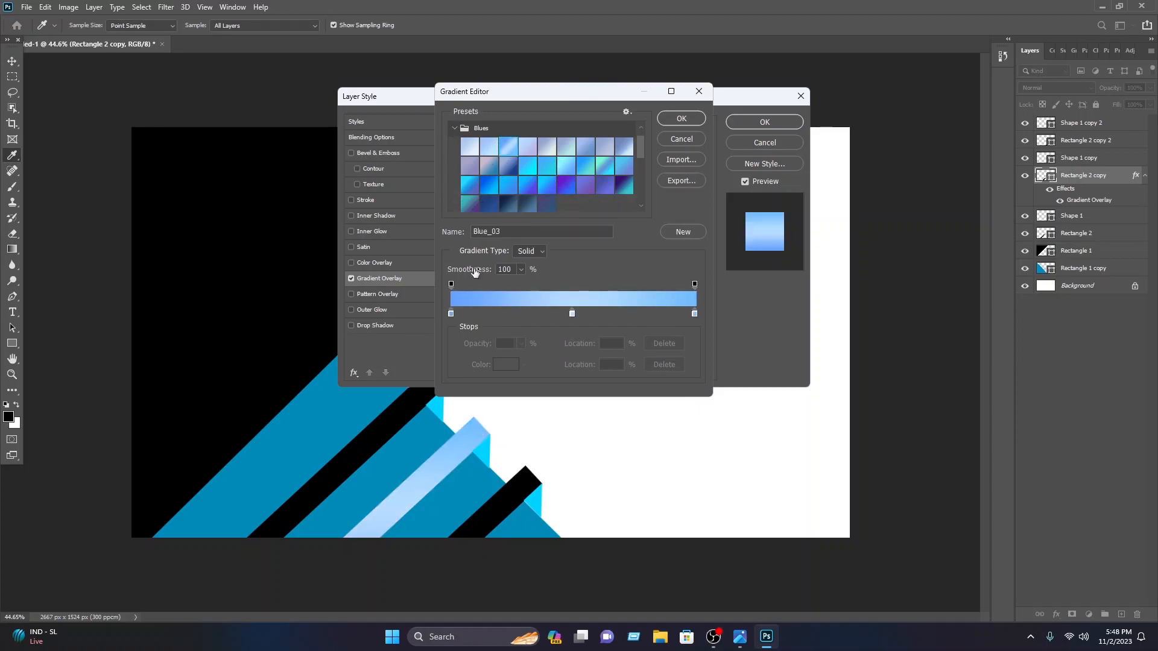
- Recolour the gradient's starting stop at 0% to a vivid saturated blue
{"action": "left_click", "coordinate": [450, 314]}
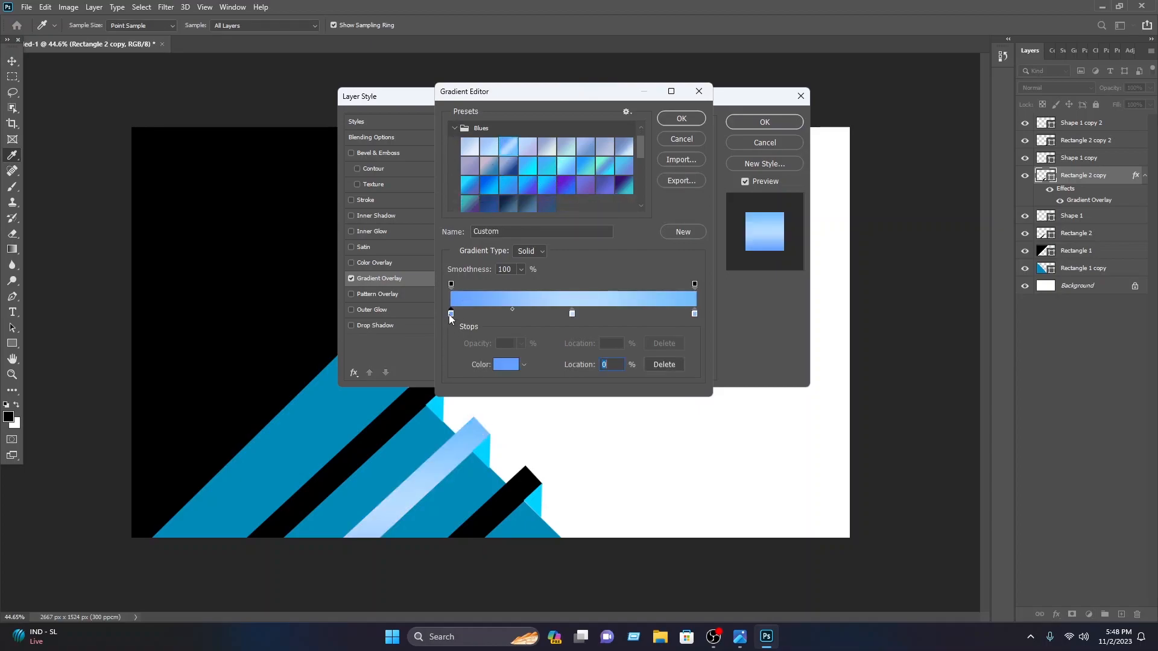
{"action": "left_click", "coordinate": [508, 365]}
{"action": "left_click_drag", "start_coordinate": [745, 214], "coordinate": [745, 208]}
{"action": "left_click_drag", "start_coordinate": [706, 162], "coordinate": [751, 138]}
{"action": "left_click", "coordinate": [851, 140]}
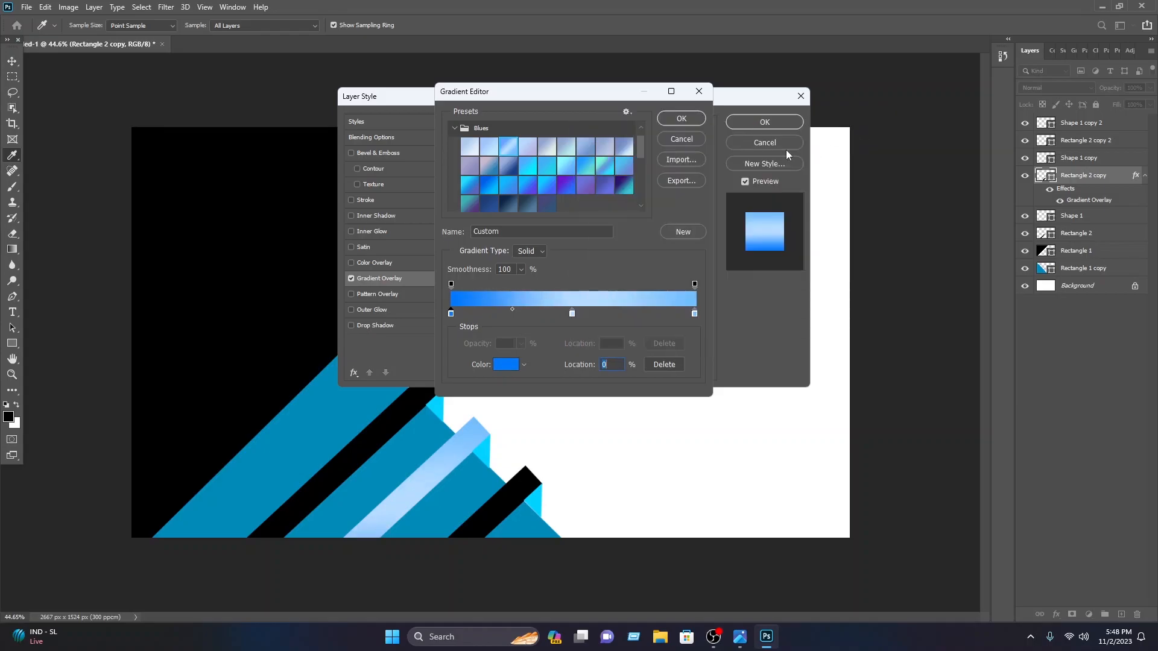
- Recolour the gradient's end stop at 100% to bright blue #0089ff
{"action": "left_click", "coordinate": [694, 314]}
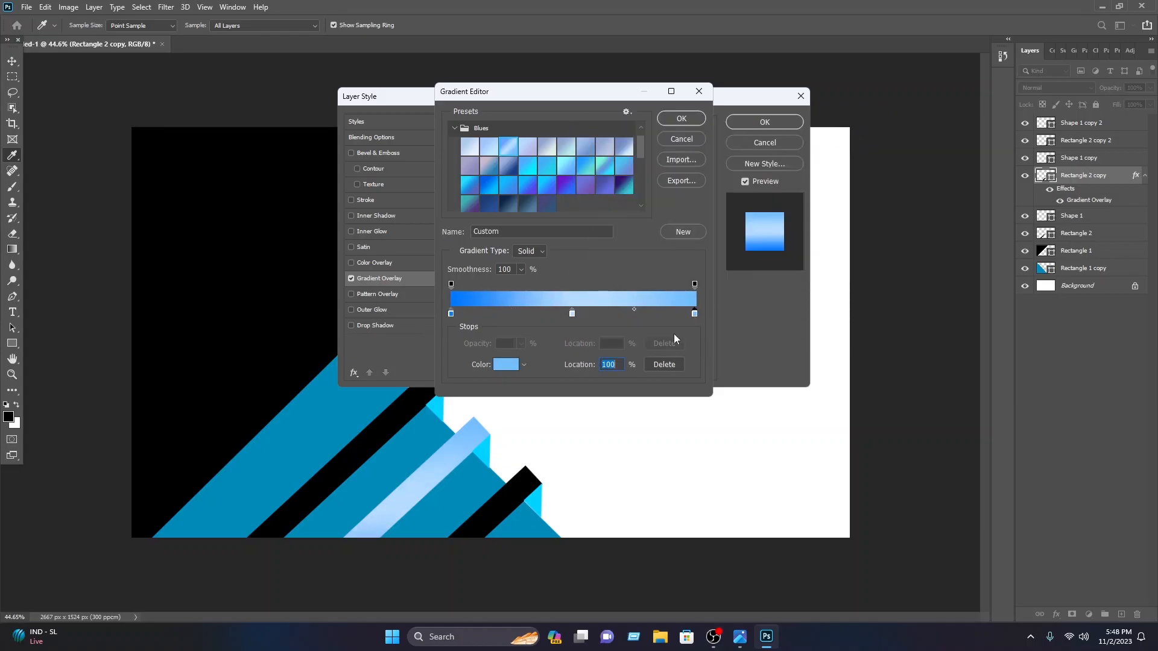
{"action": "left_click", "coordinate": [510, 369]}
{"action": "left_click_drag", "start_coordinate": [695, 145], "coordinate": [747, 143]}
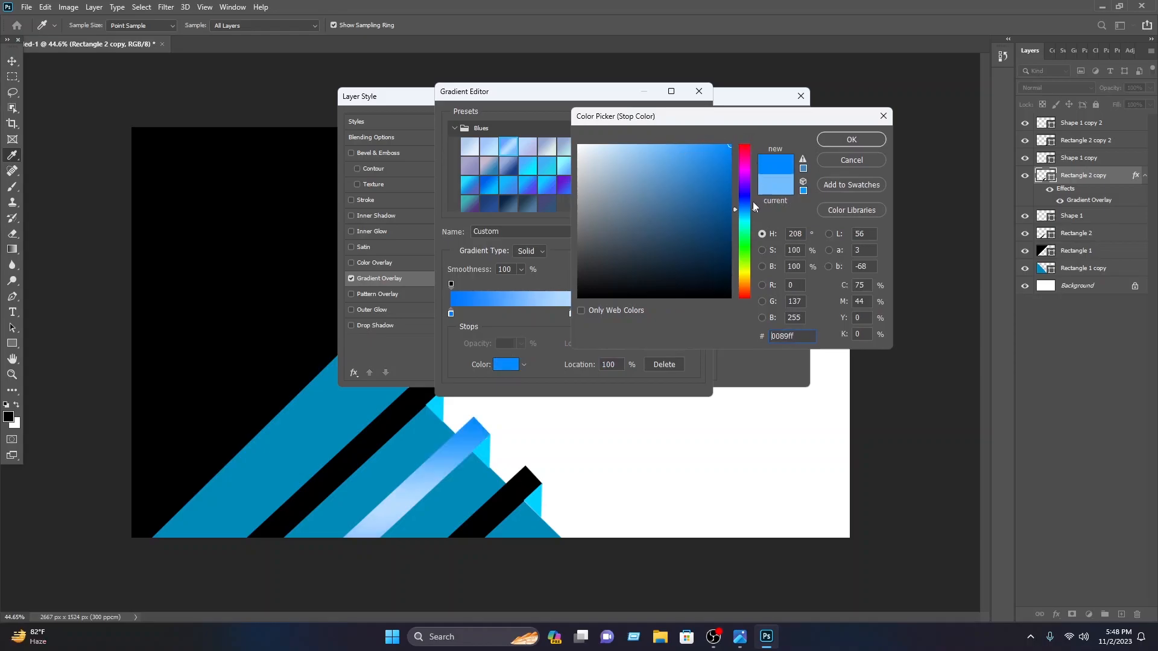
{"action": "left_click", "coordinate": [848, 140]}
- Pull the two outer gradient stops inward, the end one to 74%, and tilt the overlay angle slightly off vertical
{"action": "left_click_drag", "start_coordinate": [696, 315], "coordinate": [628, 315]}
{"action": "left_click_drag", "start_coordinate": [451, 314], "coordinate": [513, 318]}
{"action": "left_click_drag", "start_coordinate": [626, 316], "coordinate": [633, 316]}
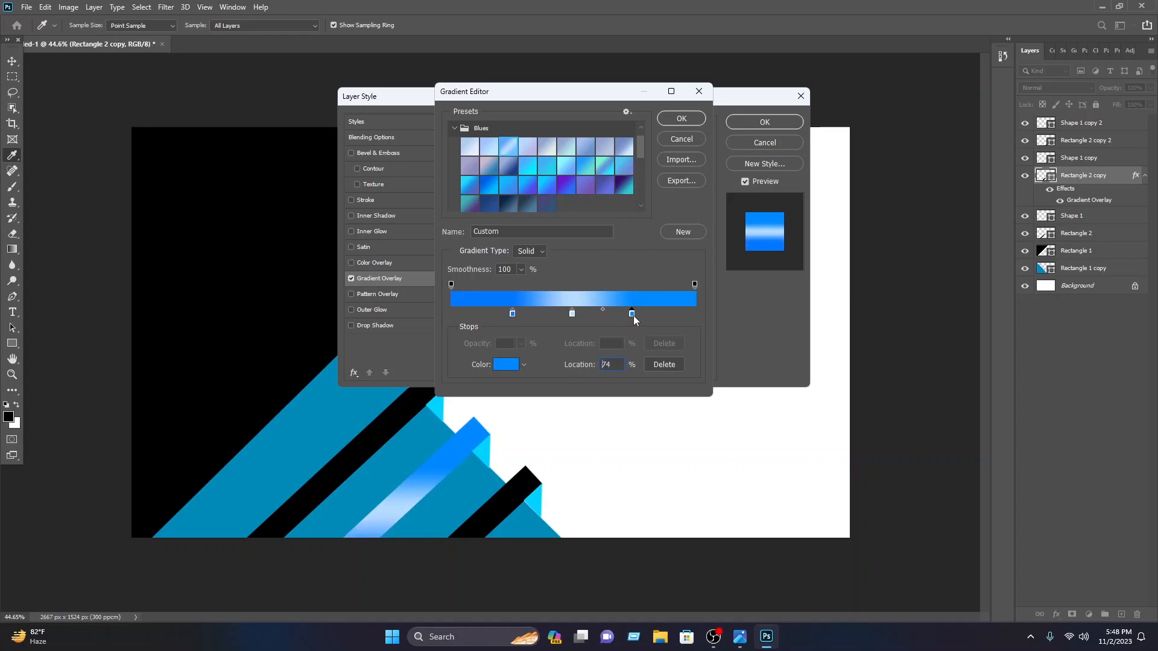
{"action": "left_click", "coordinate": [695, 118]}
{"action": "left_click_drag", "start_coordinate": [555, 191], "coordinate": [560, 191]}
- Reposition the gradient's outer blue stops to 34% and 82%, apply the overlay to the middle bar and deselect it
{"action": "left_click", "coordinate": [571, 174]}
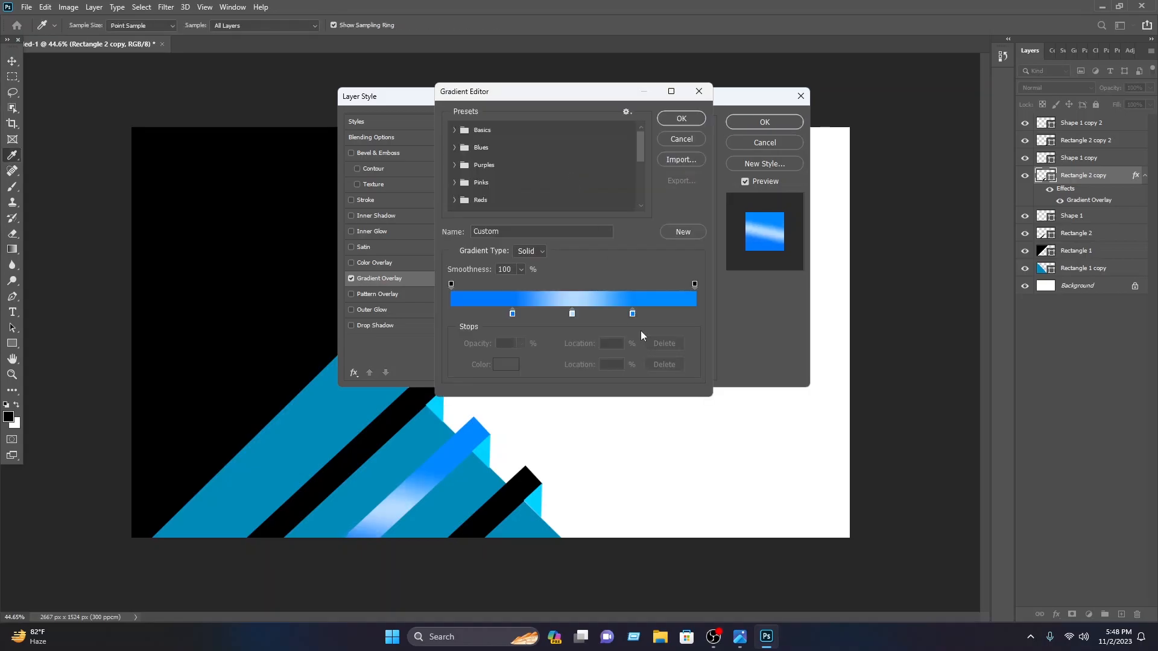
{"action": "left_click_drag", "start_coordinate": [632, 313], "coordinate": [650, 313]}
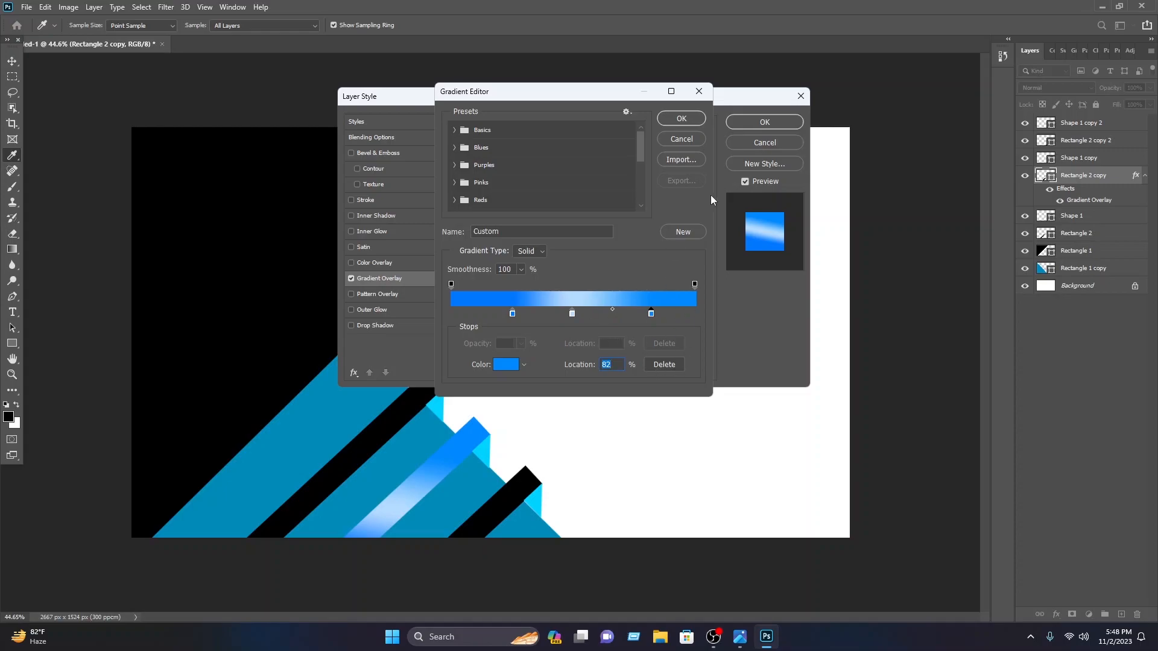
{"action": "left_click_drag", "start_coordinate": [511, 313], "coordinate": [536, 314]}
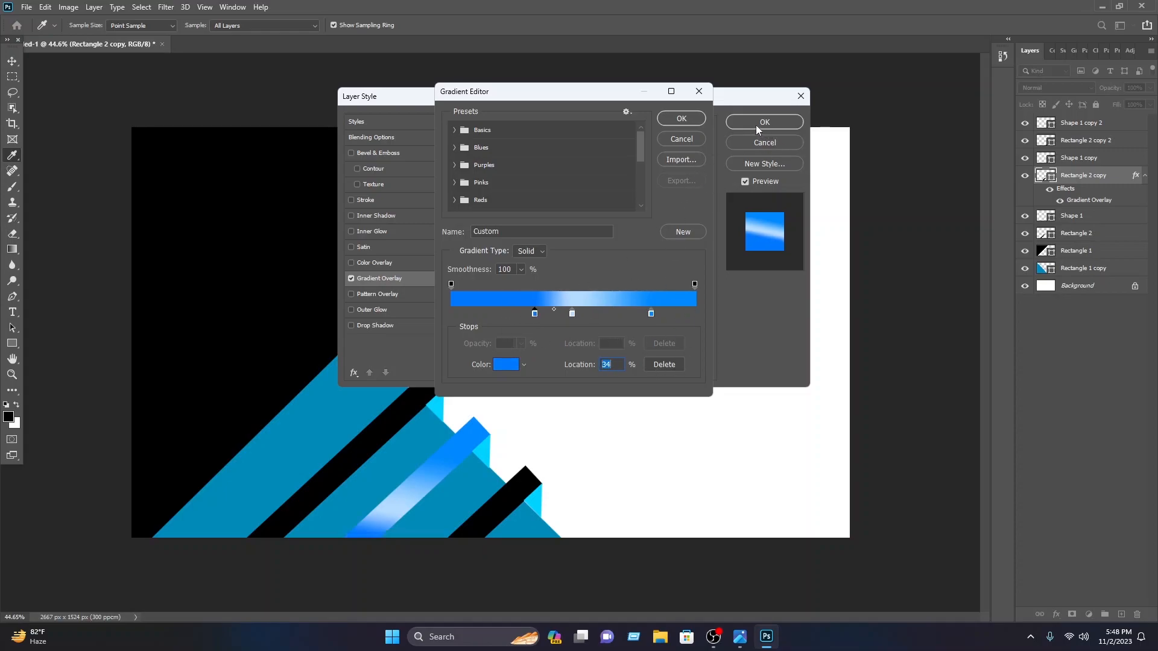
{"action": "left_click", "coordinate": [681, 118]}
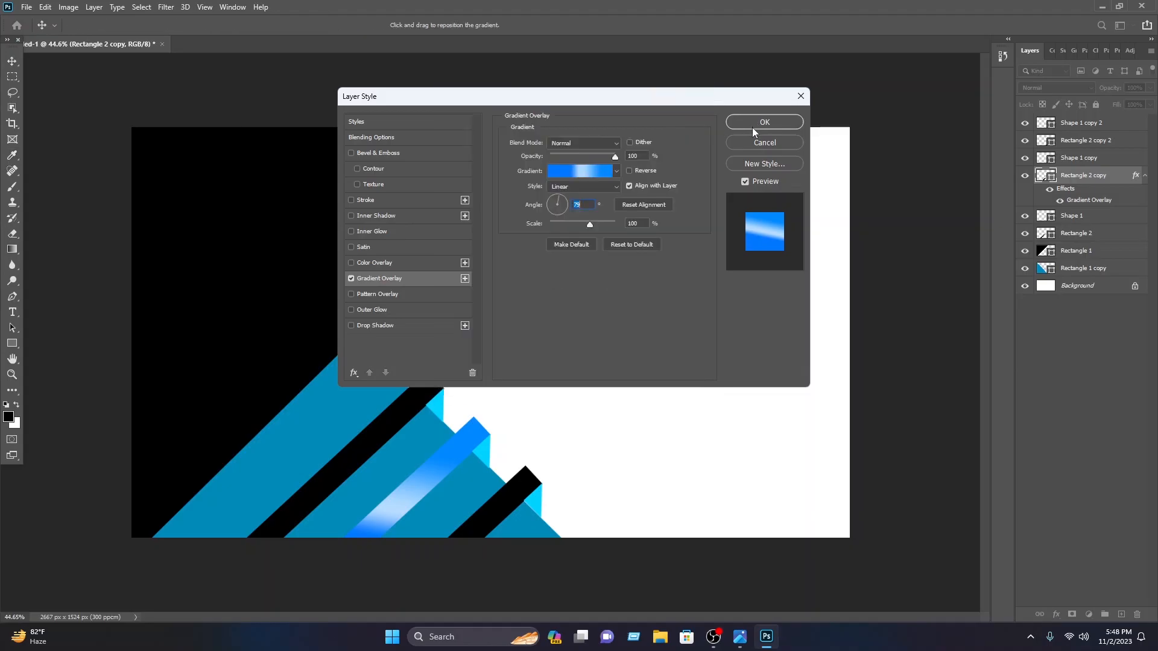
{"action": "left_click", "coordinate": [754, 124]}
{"action": "left_click", "coordinate": [843, 317]}
- Change the fill of the large blue shape behind the bars to bright blue #00b3f6 and deselect it
{"action": "left_click", "coordinate": [337, 403]}
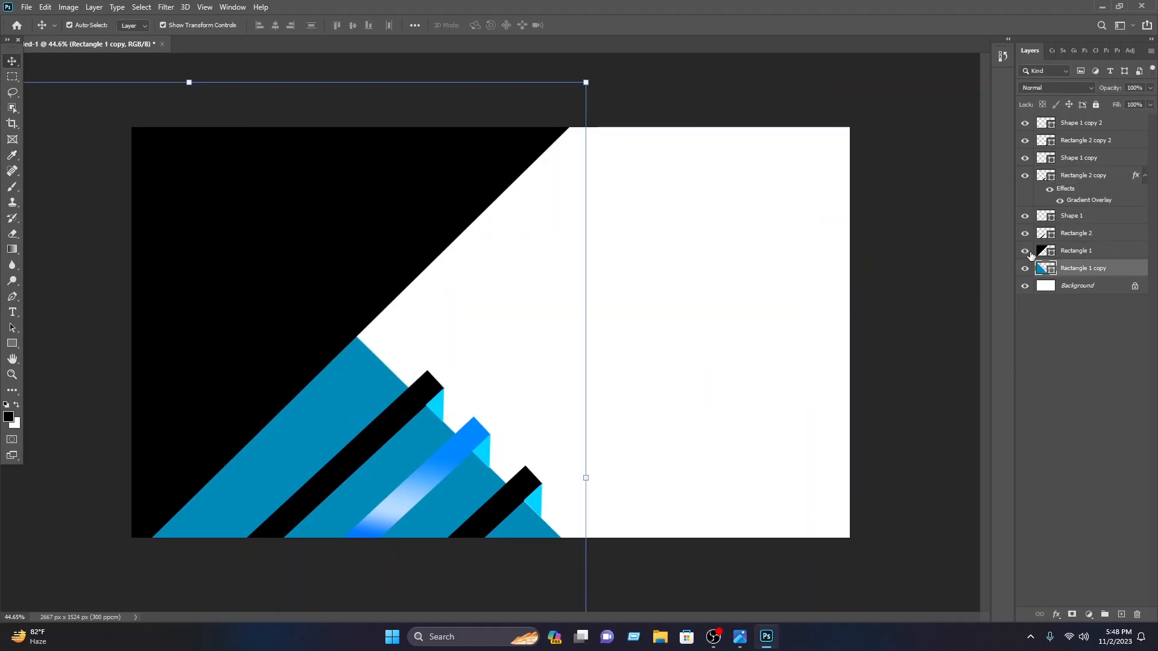
{"action": "double_click", "coordinate": [1041, 275]}
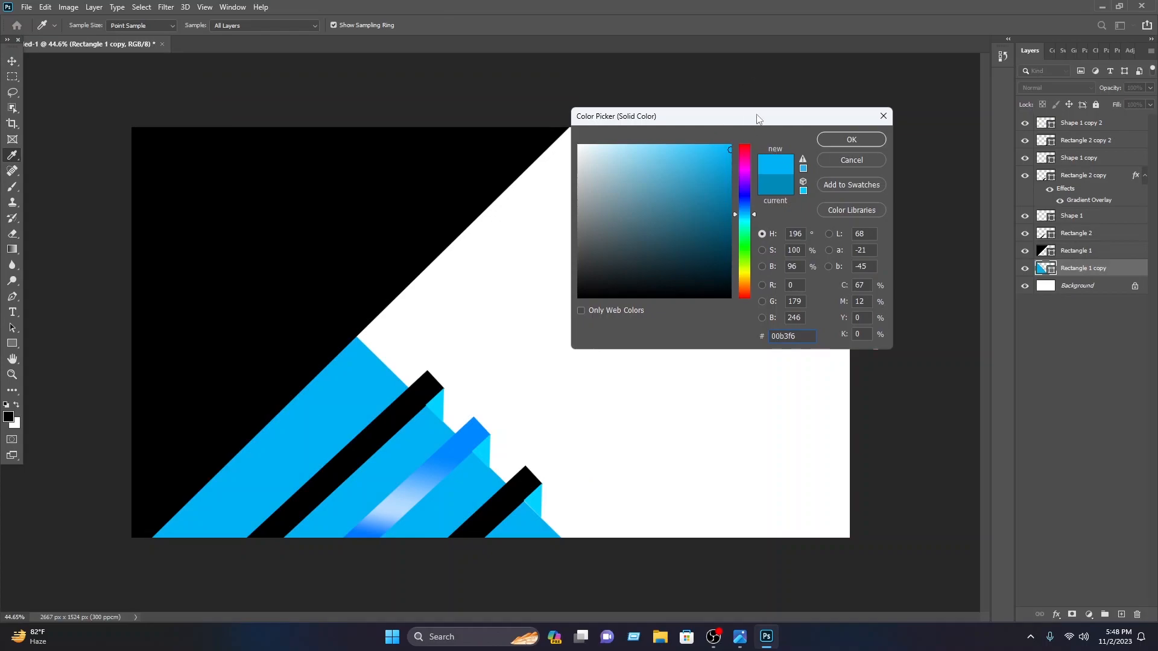
{"action": "left_click", "coordinate": [850, 141]}
{"action": "left_click", "coordinate": [546, 490]}
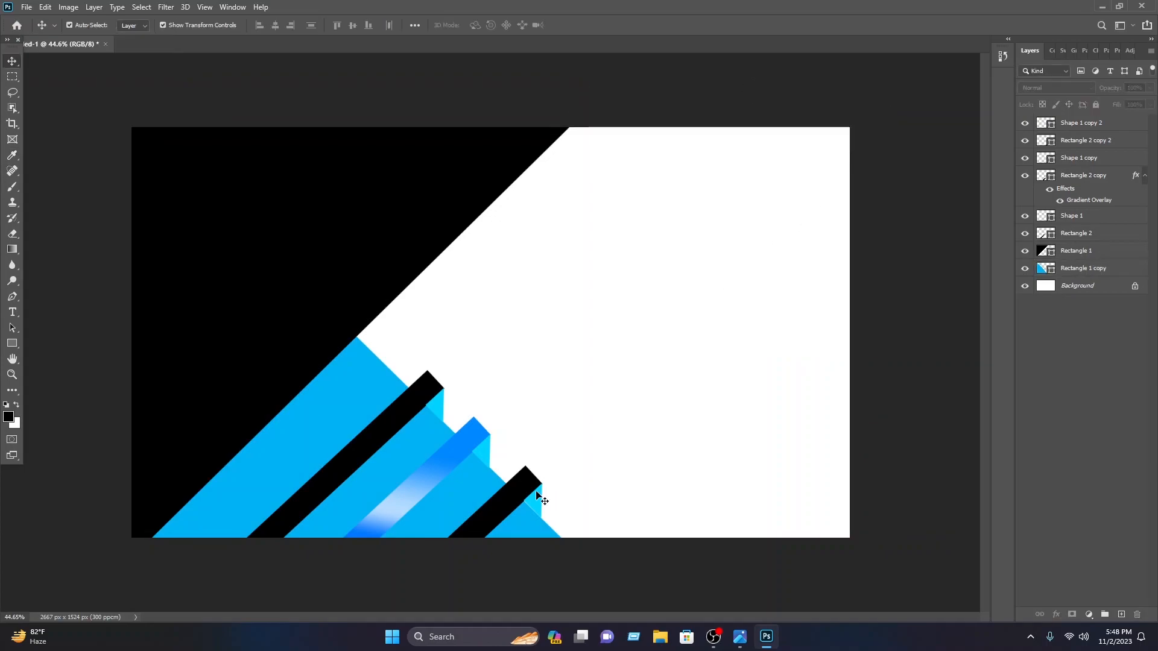
- Change the middle bar's cyan fold triangle to a dark navy blue fill
{"action": "left_click", "coordinate": [491, 458]}
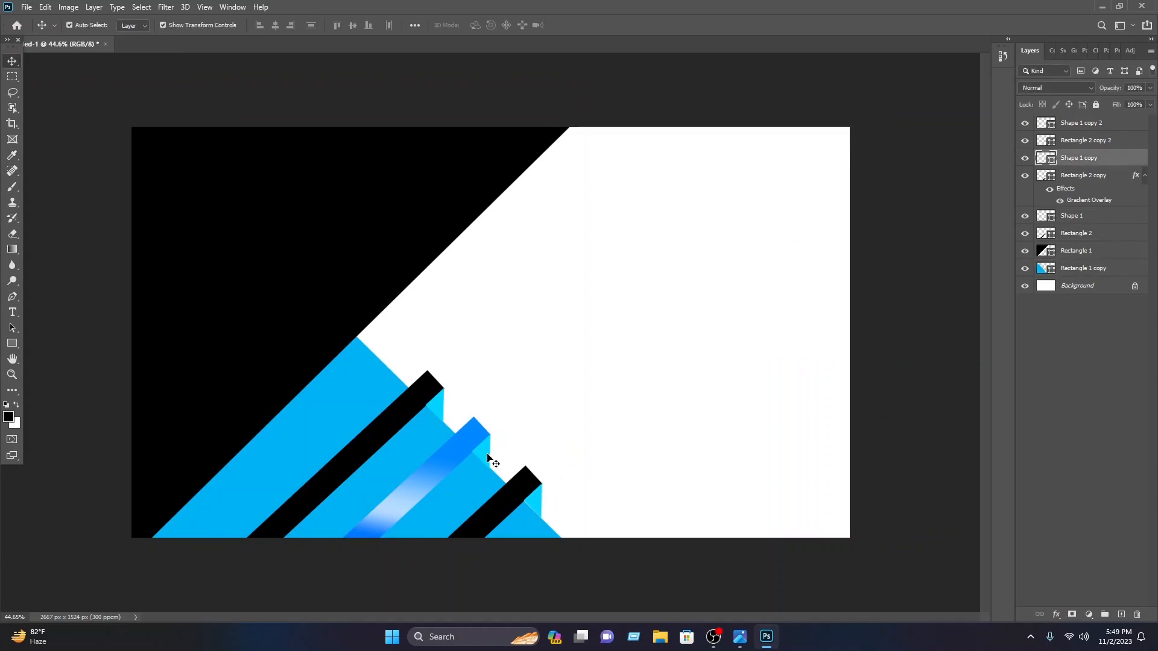
{"action": "double_click", "coordinate": [1045, 160]}
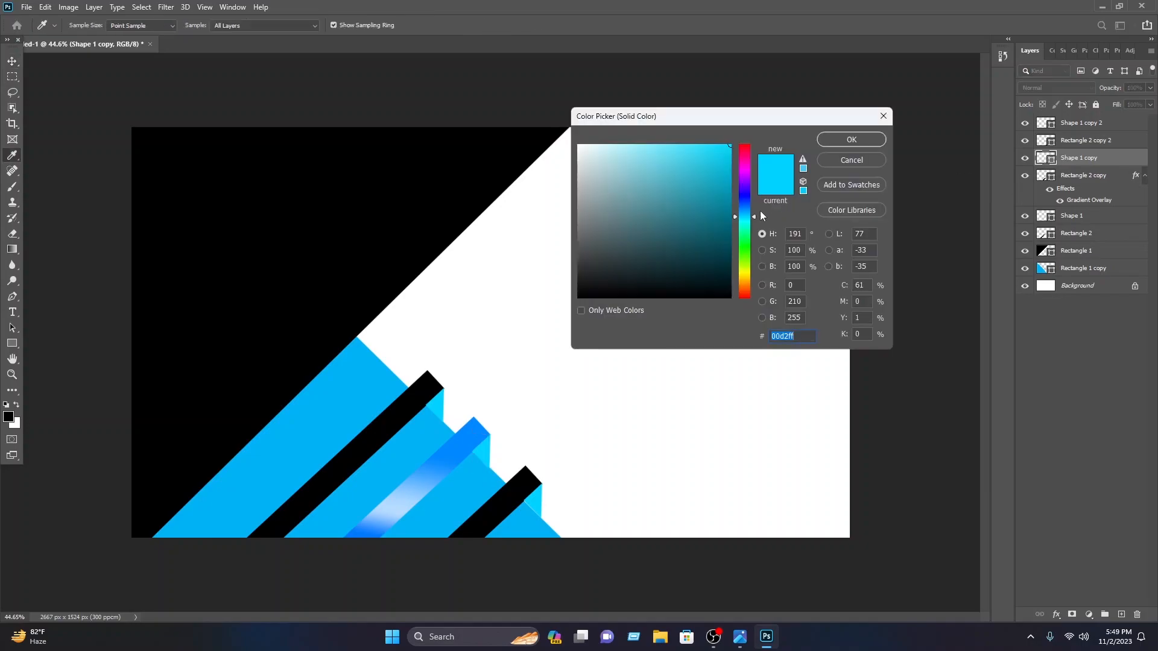
{"action": "mouse_move", "coordinate": [747, 212]}
{"action": "left_mouse_down"}
{"action": "mouse_move", "coordinate": [705, 222]}
{"action": "mouse_move", "coordinate": [750, 219]}
{"action": "left_mouse_up"}
{"action": "left_click", "coordinate": [884, 135]}
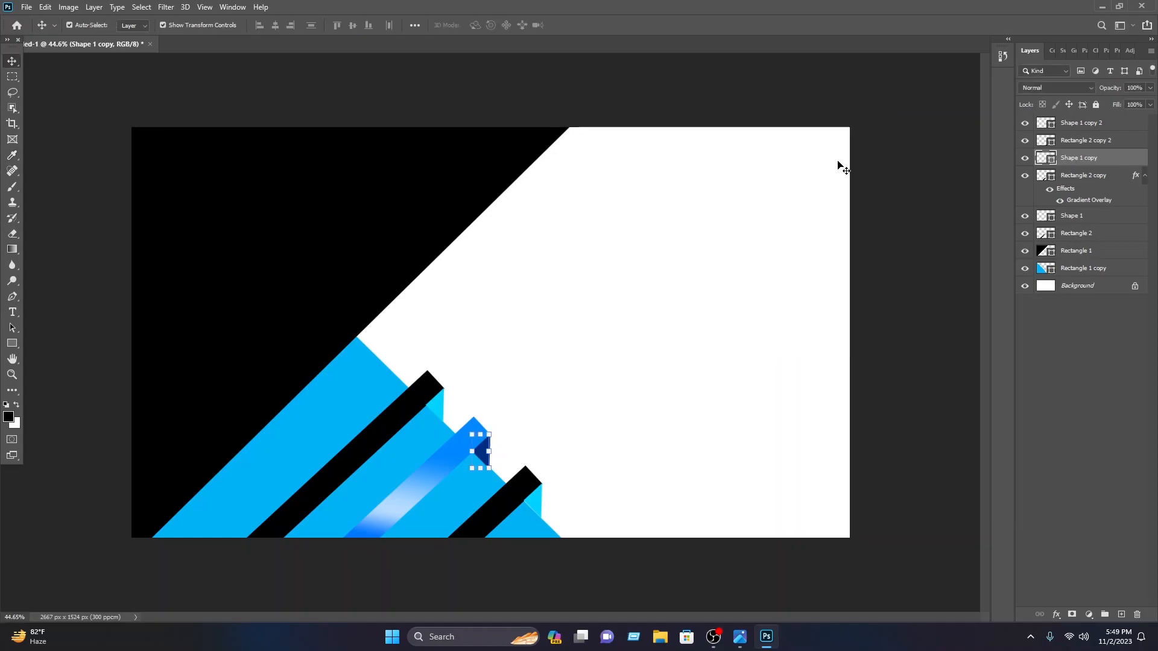
- Copy the middle bar's gradient layer style and paste it onto the uppermost black bar
{"action": "left_click", "coordinate": [424, 476]}
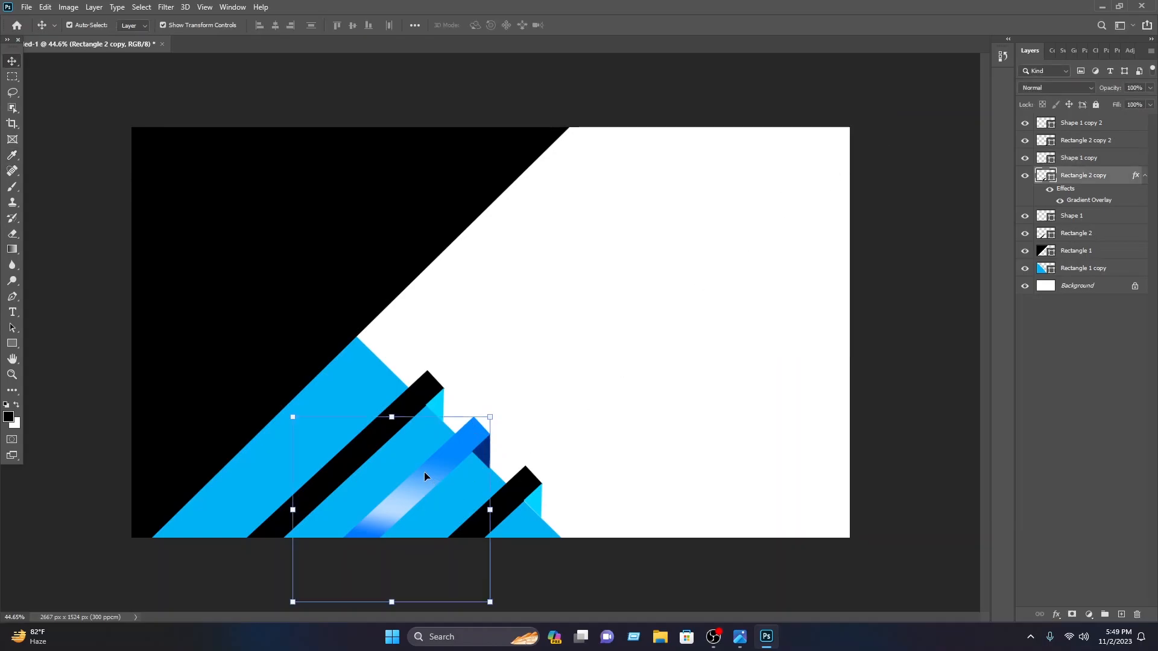
{"action": "right_click", "coordinate": [1104, 183]}
{"action": "left_click", "coordinate": [1013, 387]}
{"action": "left_click", "coordinate": [822, 347]}
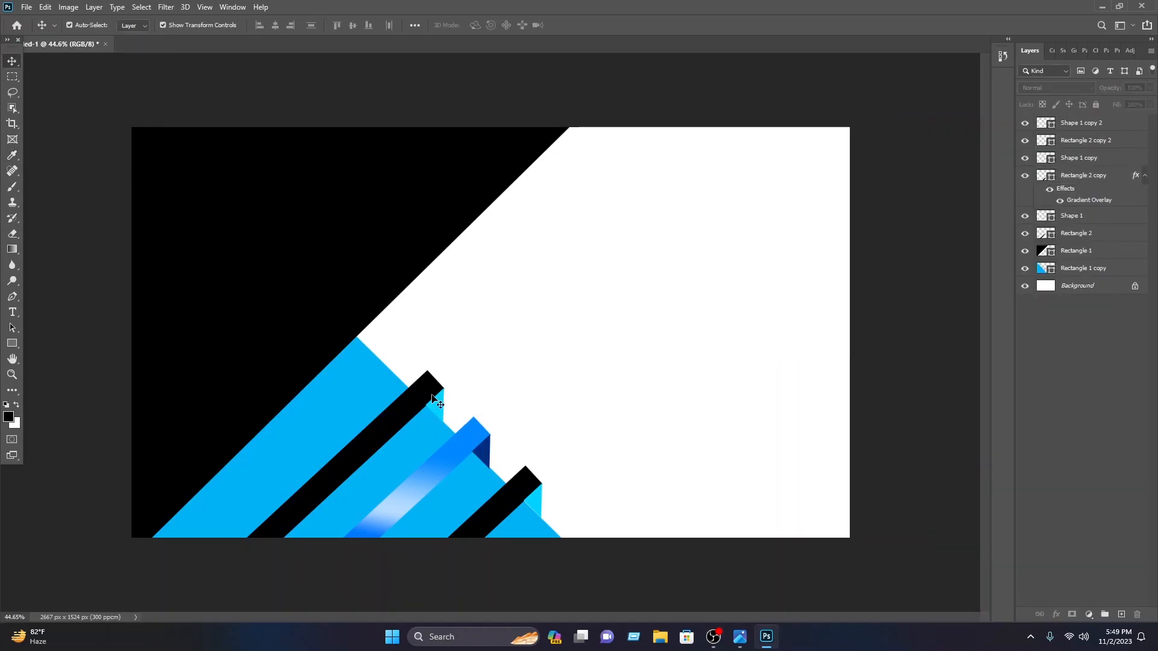
{"action": "left_click", "coordinate": [426, 406]}
{"action": "right_click", "coordinate": [1086, 232]}
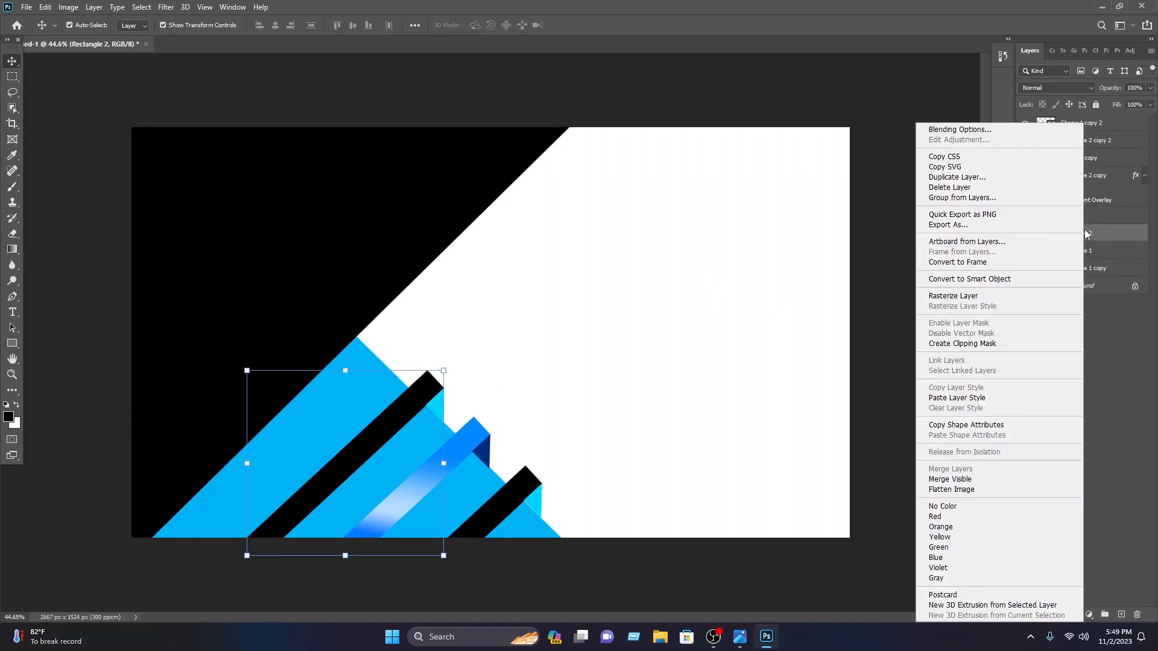
{"action": "left_click", "coordinate": [966, 398]}
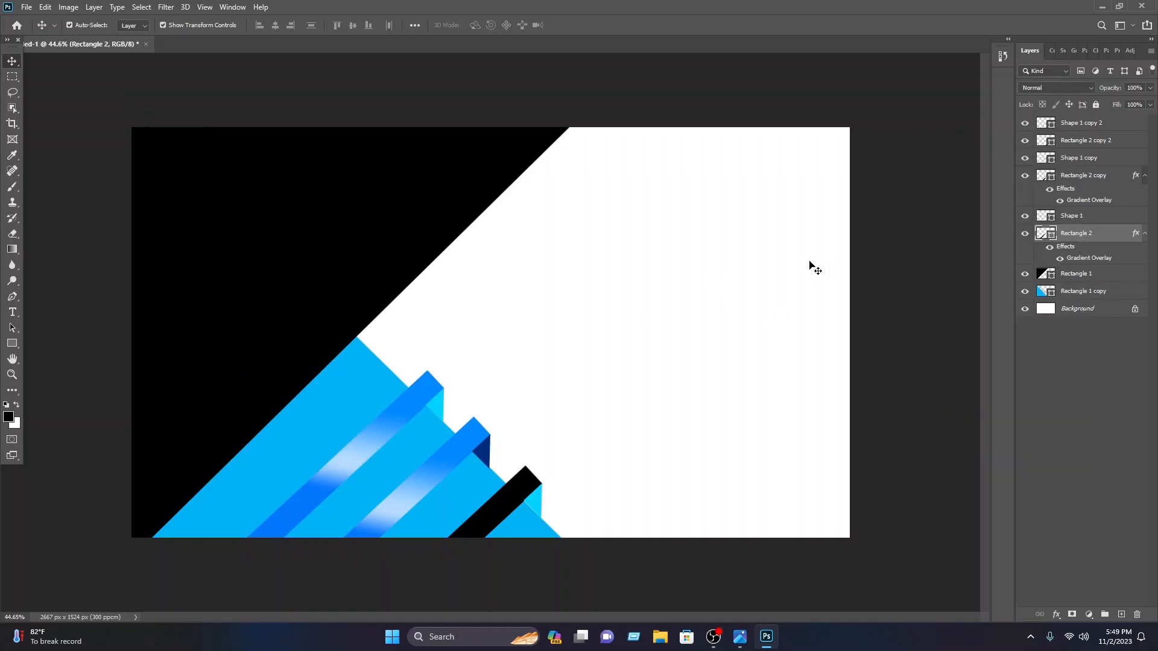
- Paste the copied gradient layer style onto the lowest black bar and deselect it
{"action": "left_click", "coordinate": [522, 509]}
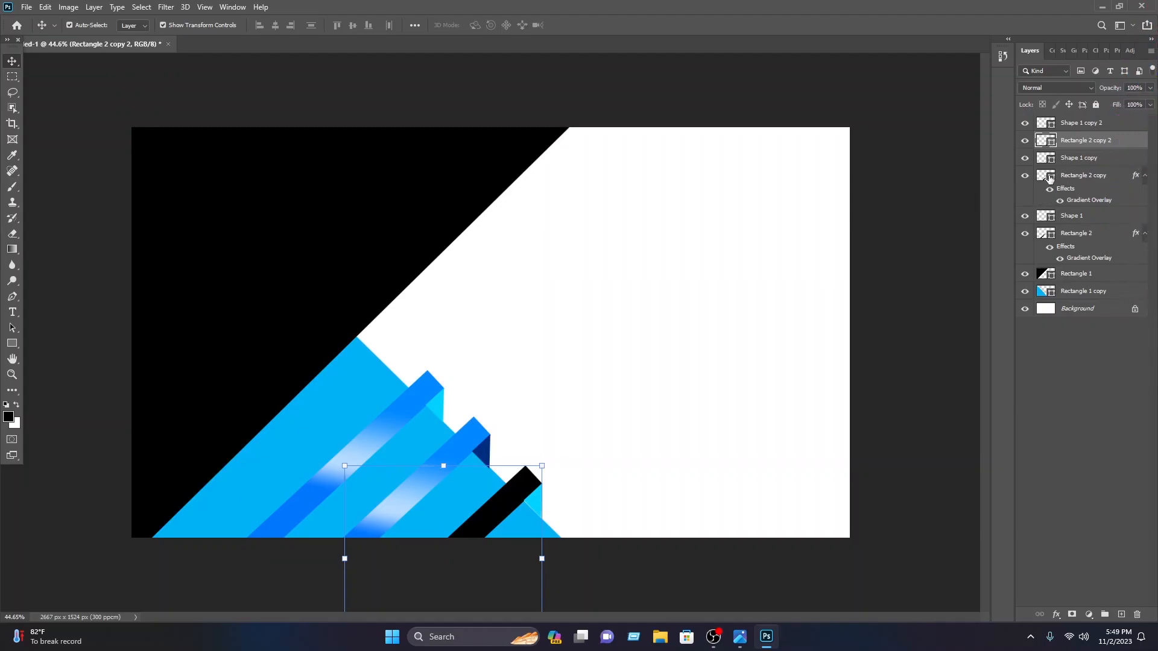
{"action": "right_click", "coordinate": [1074, 143]}
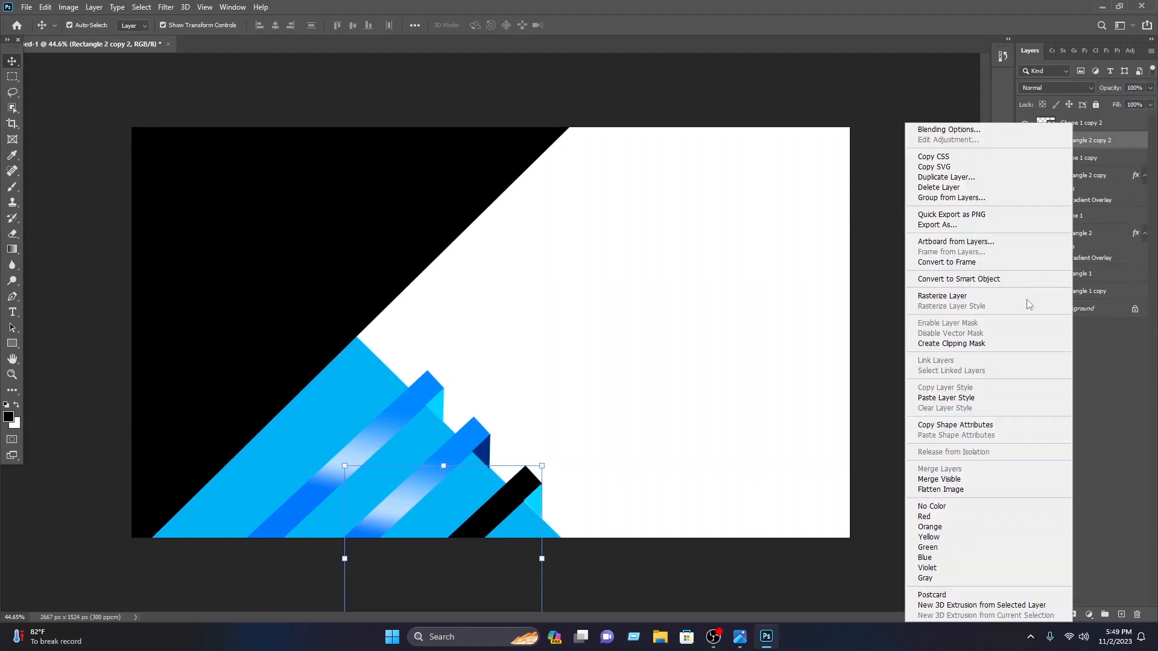
{"action": "left_click", "coordinate": [958, 398]}
{"action": "left_click", "coordinate": [572, 530]}
- Change the lowest bar's cyan fold triangle to the dark navy sampled from the middle triangle
{"action": "left_click", "coordinate": [539, 505]}
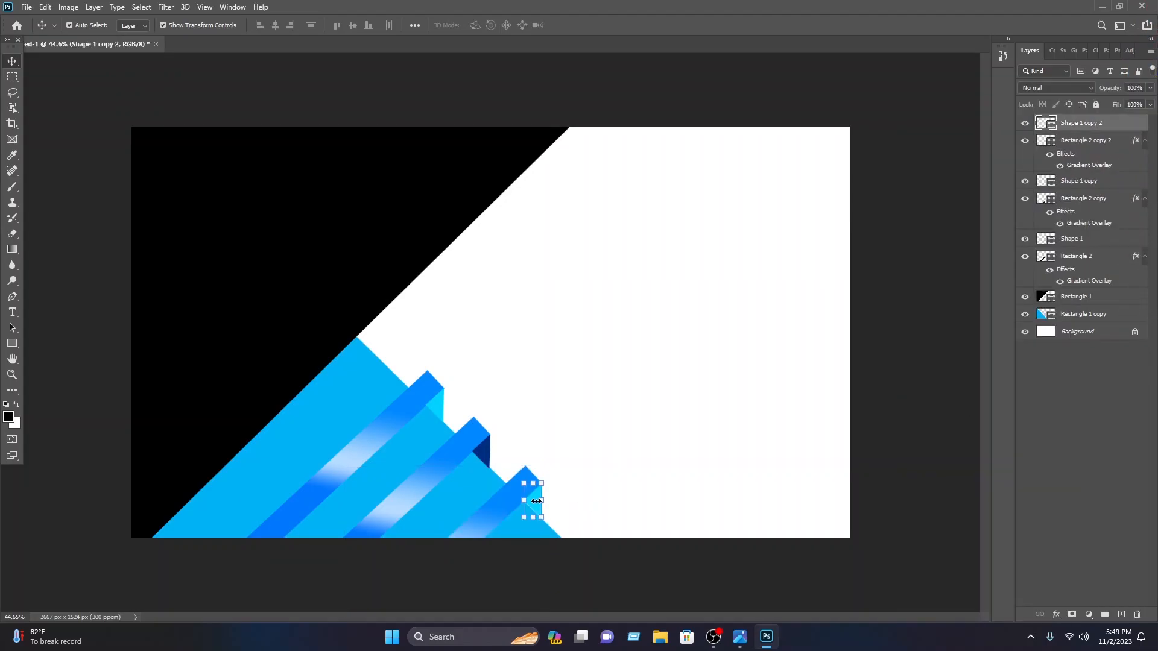
{"action": "double_click", "coordinate": [1042, 124]}
{"action": "mouse_move", "coordinate": [750, 214]}
{"action": "left_mouse_down"}
{"action": "mouse_move", "coordinate": [749, 204]}
{"action": "mouse_move", "coordinate": [744, 215]}
{"action": "left_mouse_up"}
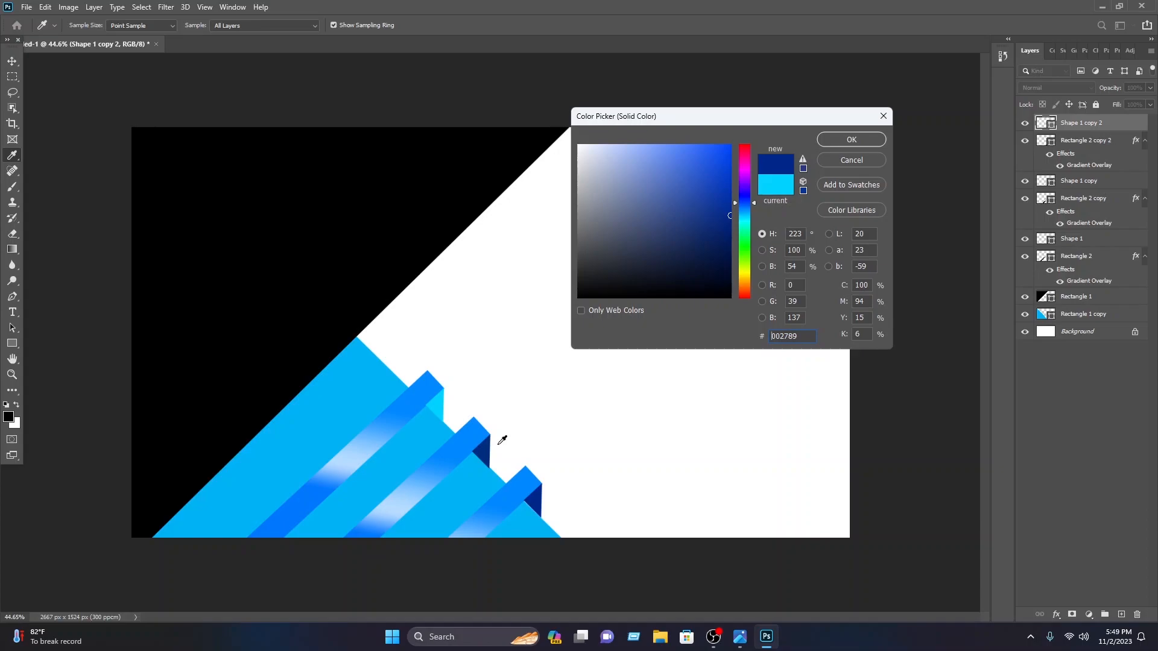
{"action": "left_click", "coordinate": [489, 443]}
{"action": "left_click", "coordinate": [851, 140]}
{"action": "key", "text": "v"}
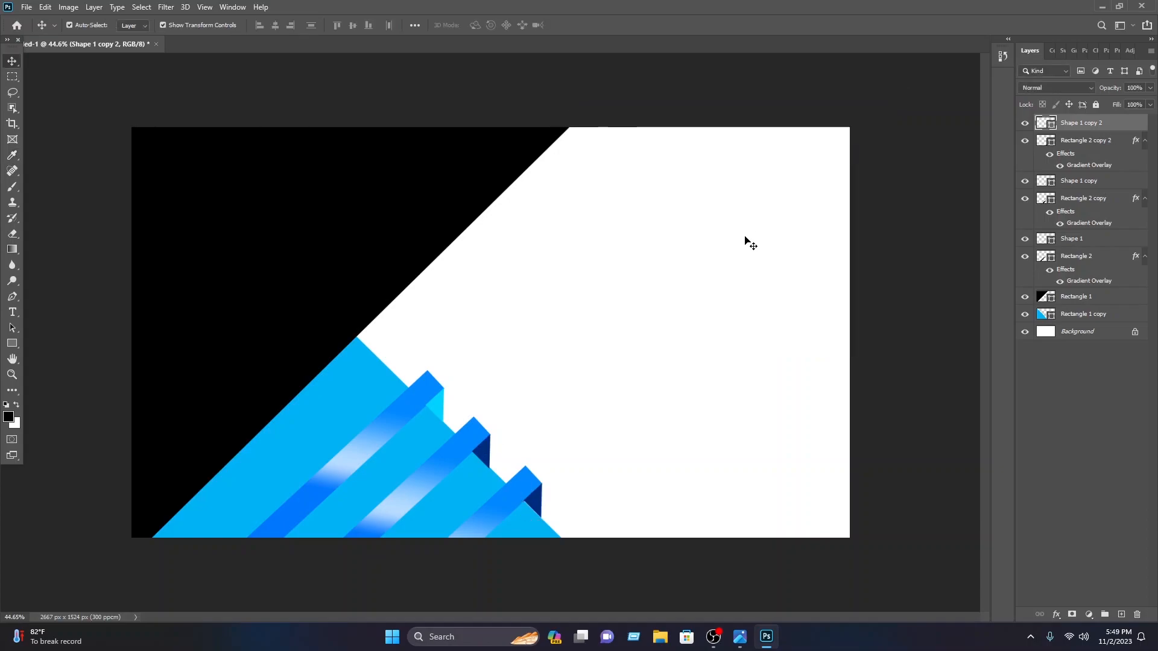
- Fill the uppermost bar's cyan fold triangle with dark navy #002c7c sampled from the middle triangle, and deselect it
{"action": "left_click", "coordinate": [441, 409]}
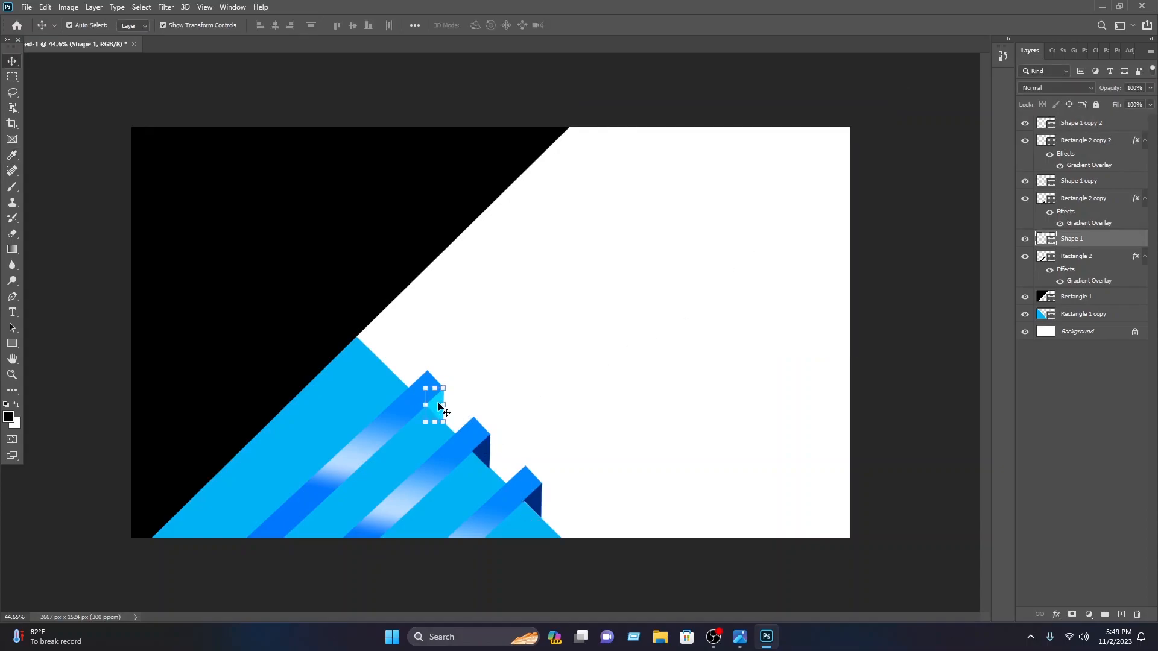
{"action": "double_click", "coordinate": [1045, 240]}
{"action": "left_click", "coordinate": [486, 449]}
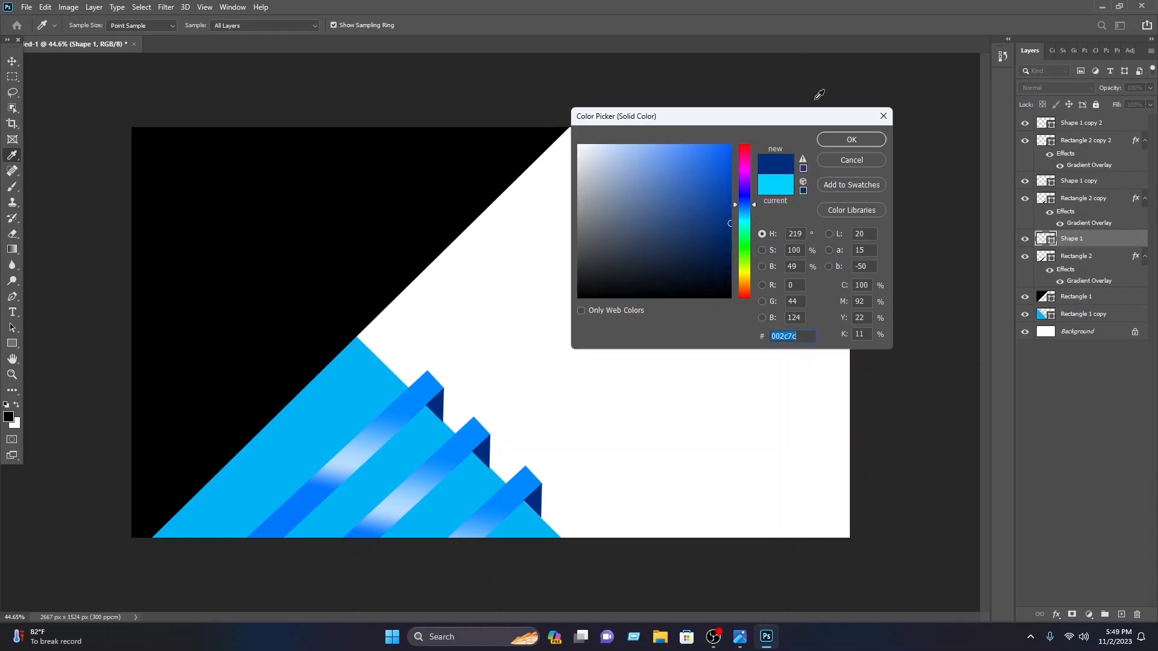
{"action": "left_click", "coordinate": [849, 139]}
{"action": "left_click", "coordinate": [800, 148]}
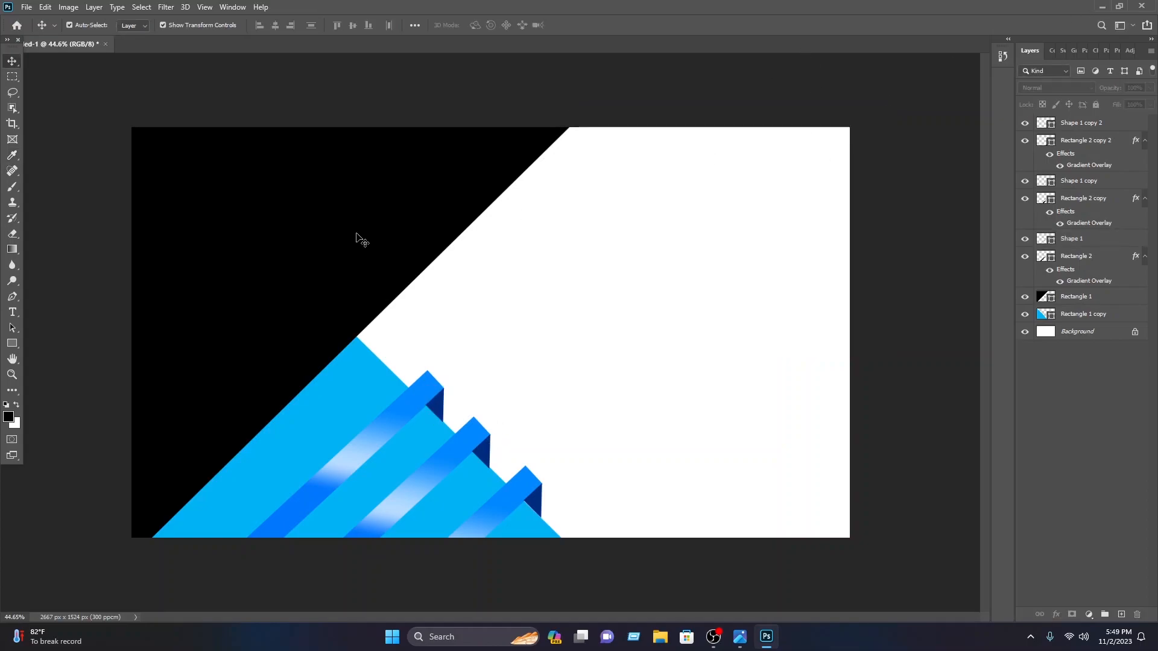
- Change the large black diagonal shape's fill to a deep royal blue and deselect it
{"action": "left_click", "coordinate": [362, 238]}
{"action": "double_click", "coordinate": [1042, 297]}
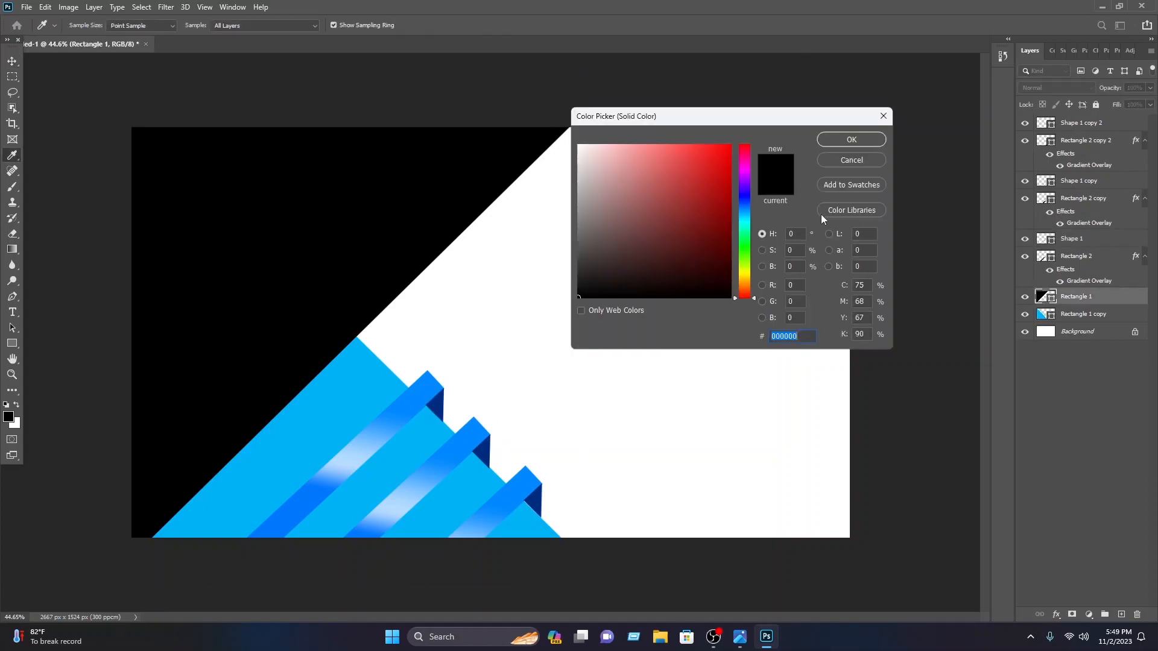
{"action": "left_click", "coordinate": [746, 202]}
{"action": "left_click", "coordinate": [731, 203]}
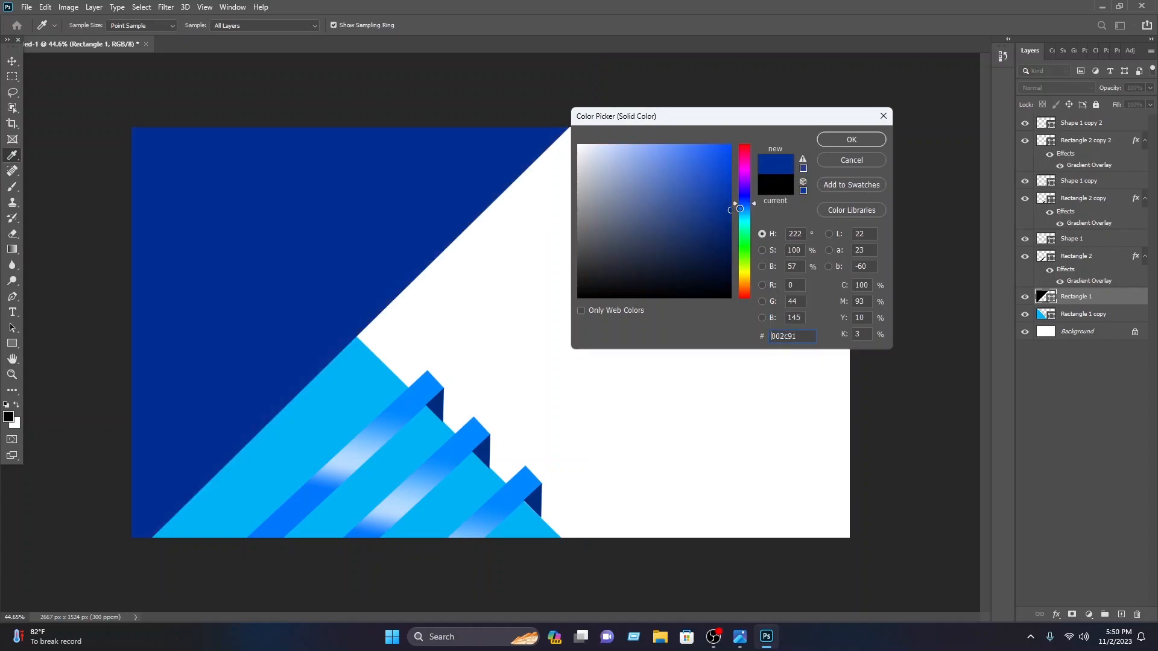
{"action": "left_click", "coordinate": [862, 140]}
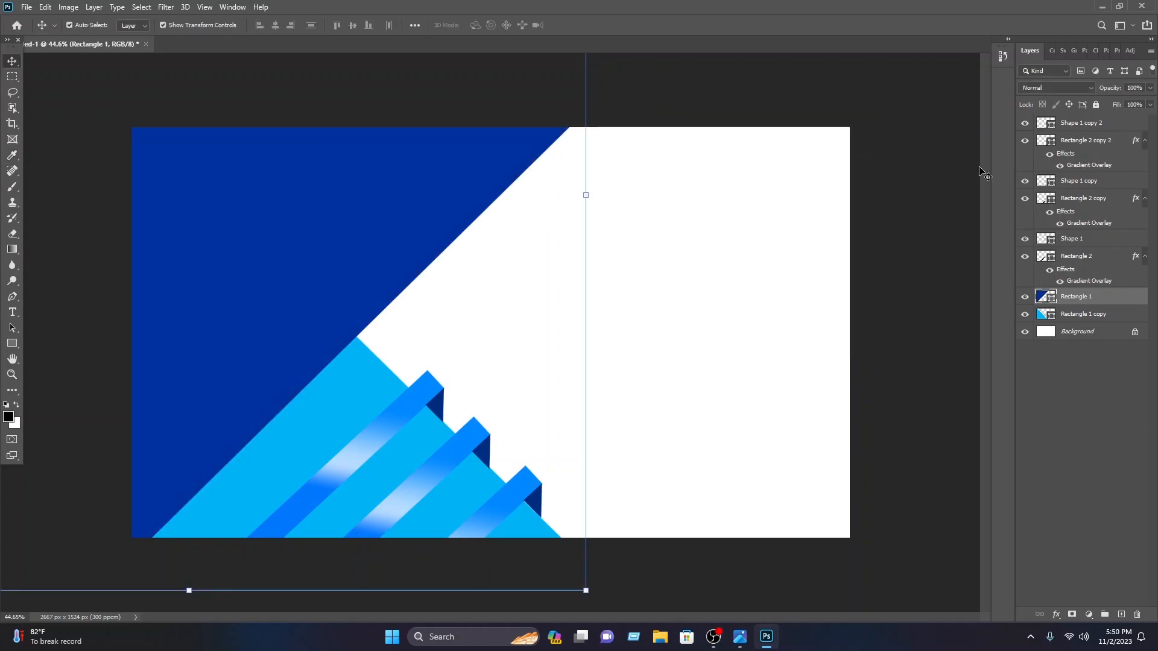
{"action": "left_click", "coordinate": [956, 174]}
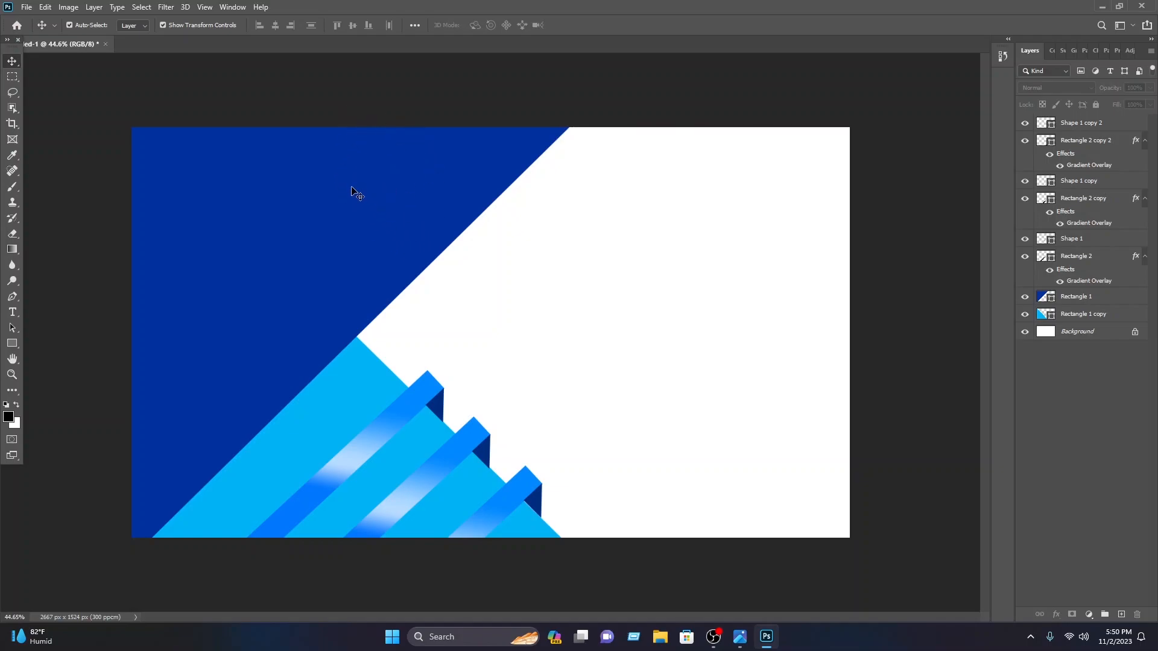
- Open the image Dubai_Marina_Skyline.jpg as a separate document
{"action": "left_click", "coordinate": [27, 10]}
{"action": "left_click", "coordinate": [37, 32]}
{"action": "left_click", "coordinate": [61, 140]}
{"action": "left_click", "coordinate": [141, 109]}
{"action": "left_click", "coordinate": [476, 327]}
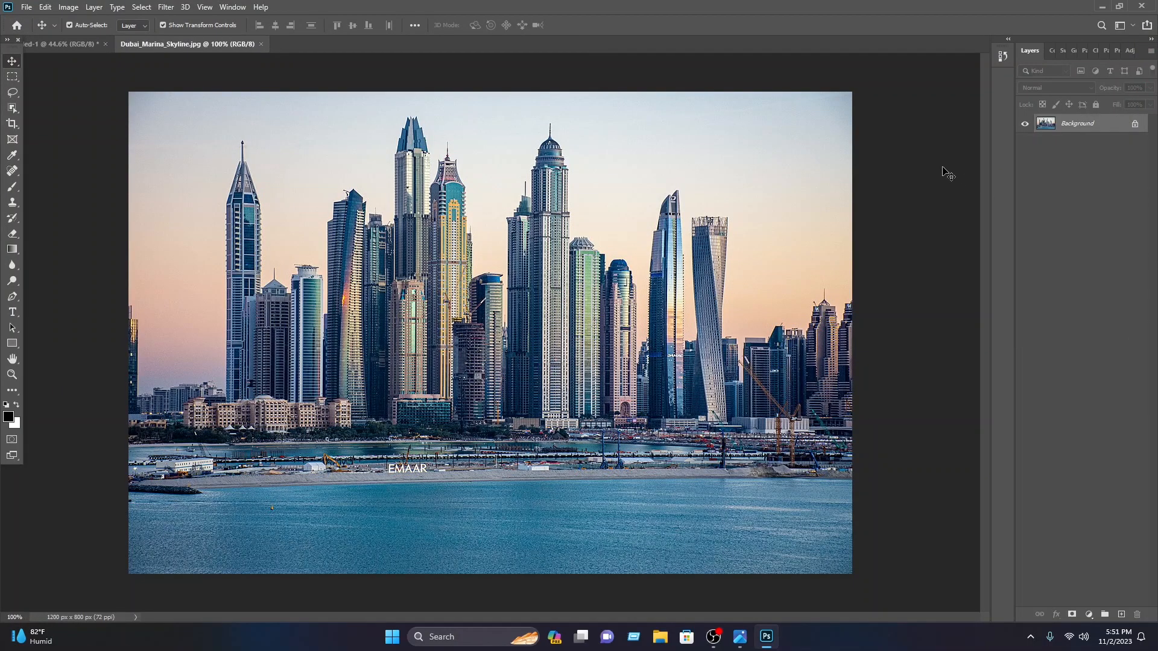
- Unlock the skyline photo's background layer and move the photo into the geometric layout document
{"action": "left_click", "coordinate": [1136, 122]}
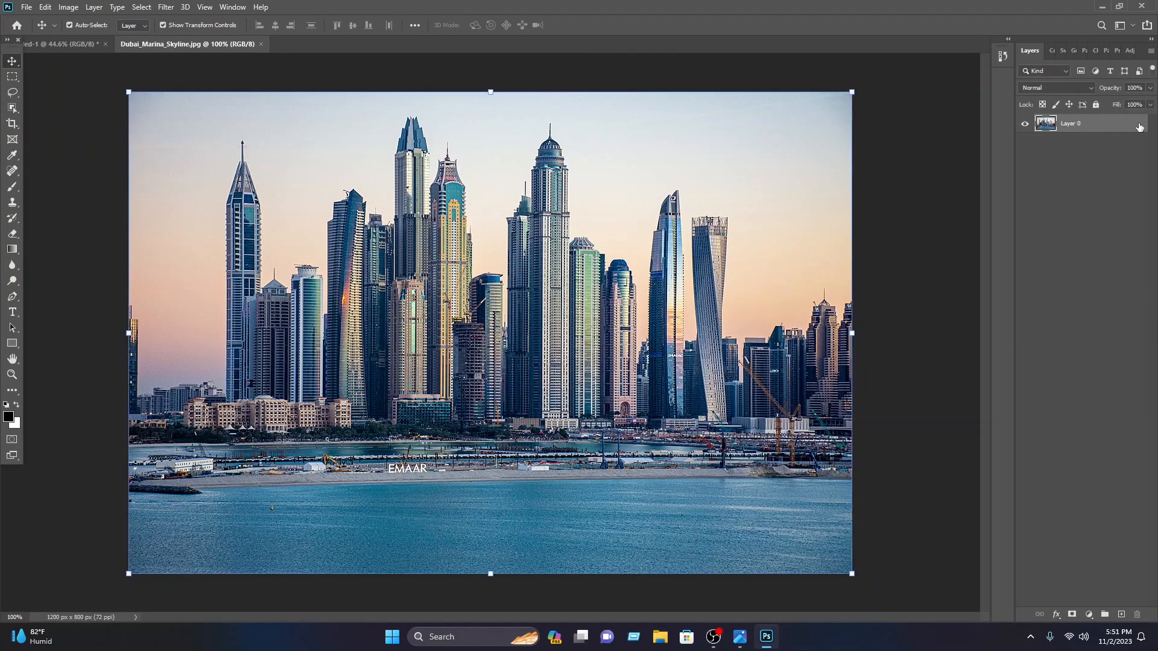
{"action": "left_click_drag", "start_coordinate": [606, 252], "coordinate": [362, 284]}
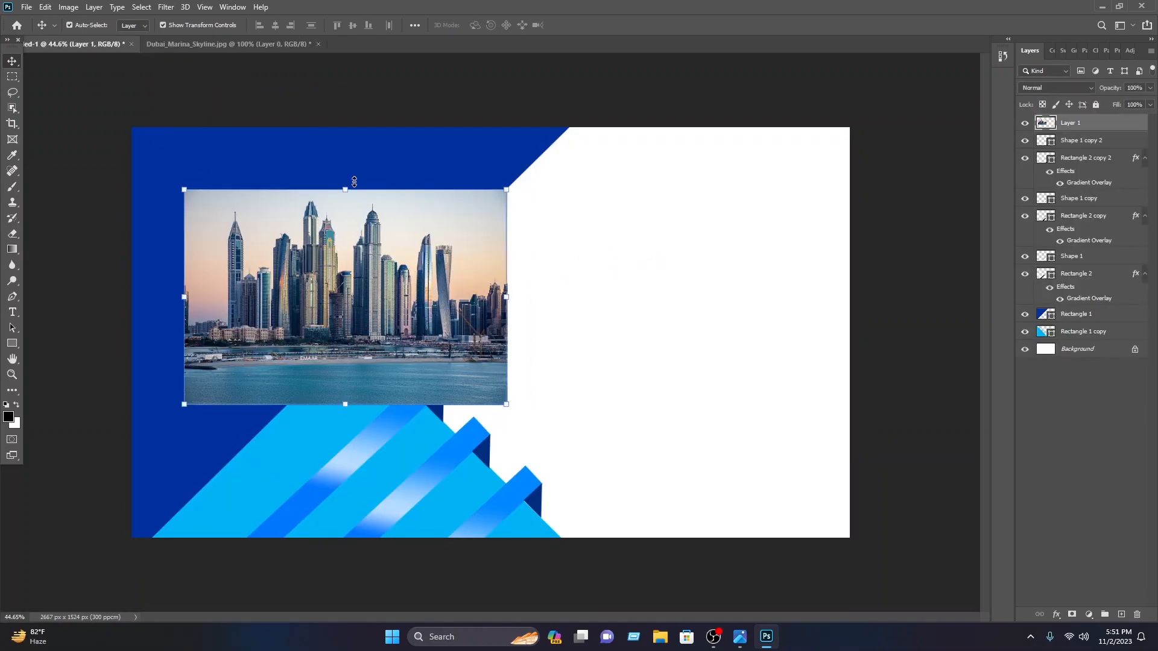
- Group the skyline photo with the large royal blue shape and clip the photo to that shape
{"action": "left_click", "coordinate": [508, 162], "text": "shift"}
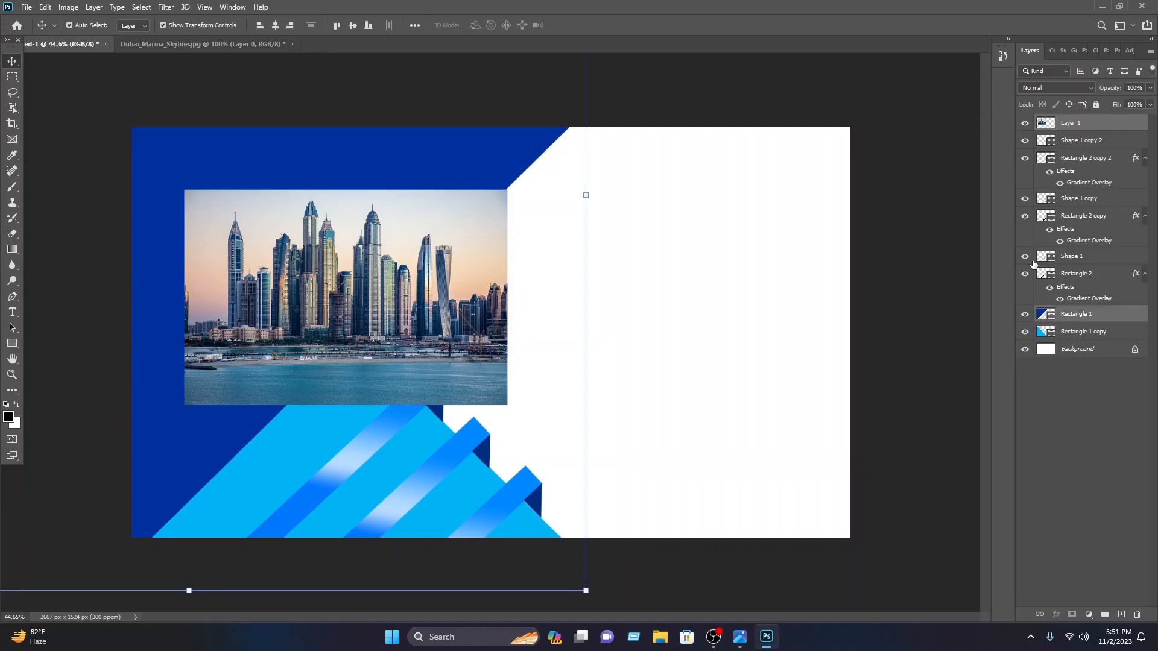
{"action": "key", "text": "ctrl+g"}
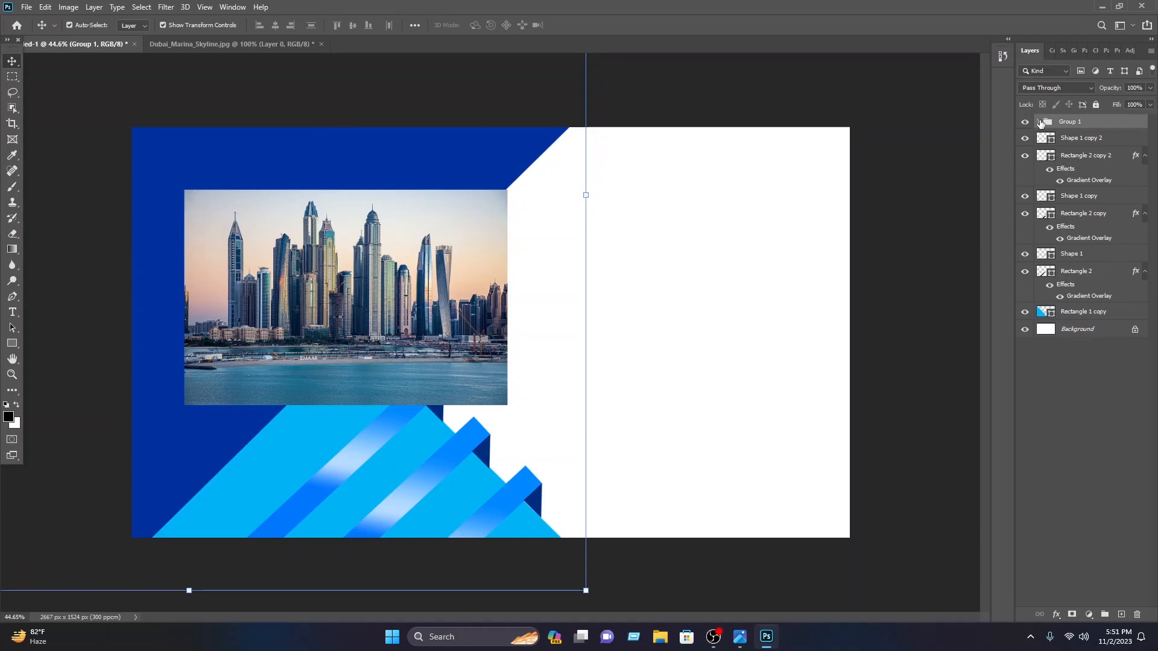
{"action": "left_click", "coordinate": [1040, 122]}
{"action": "left_click", "coordinate": [1098, 140]}
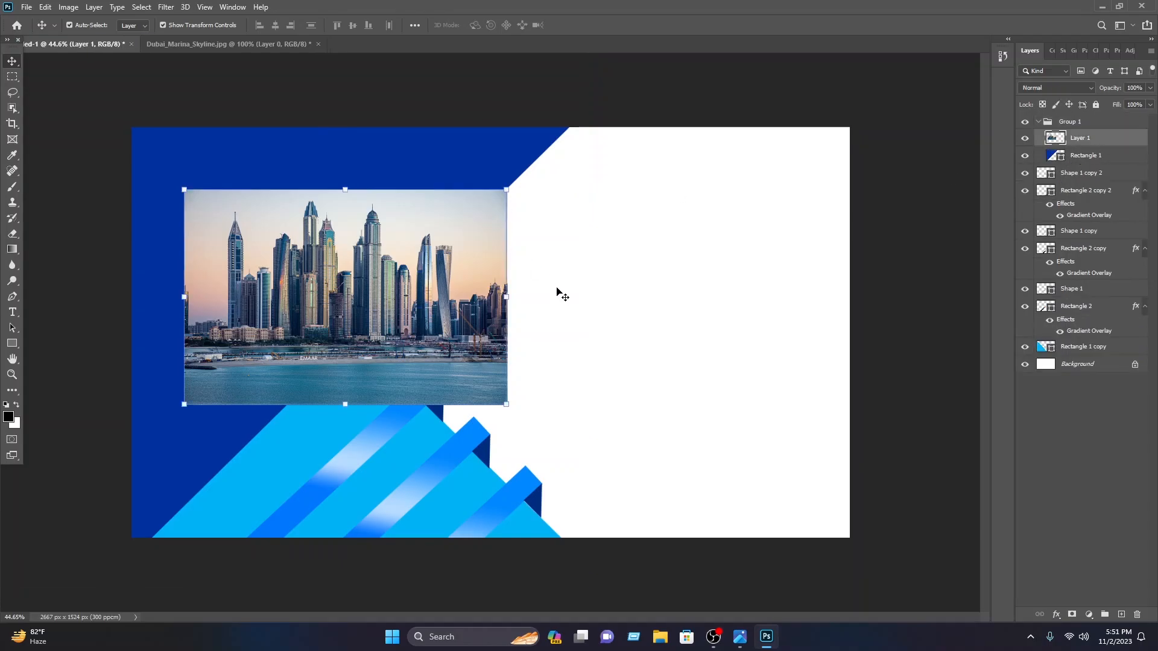
{"action": "right_click", "coordinate": [1091, 137]}
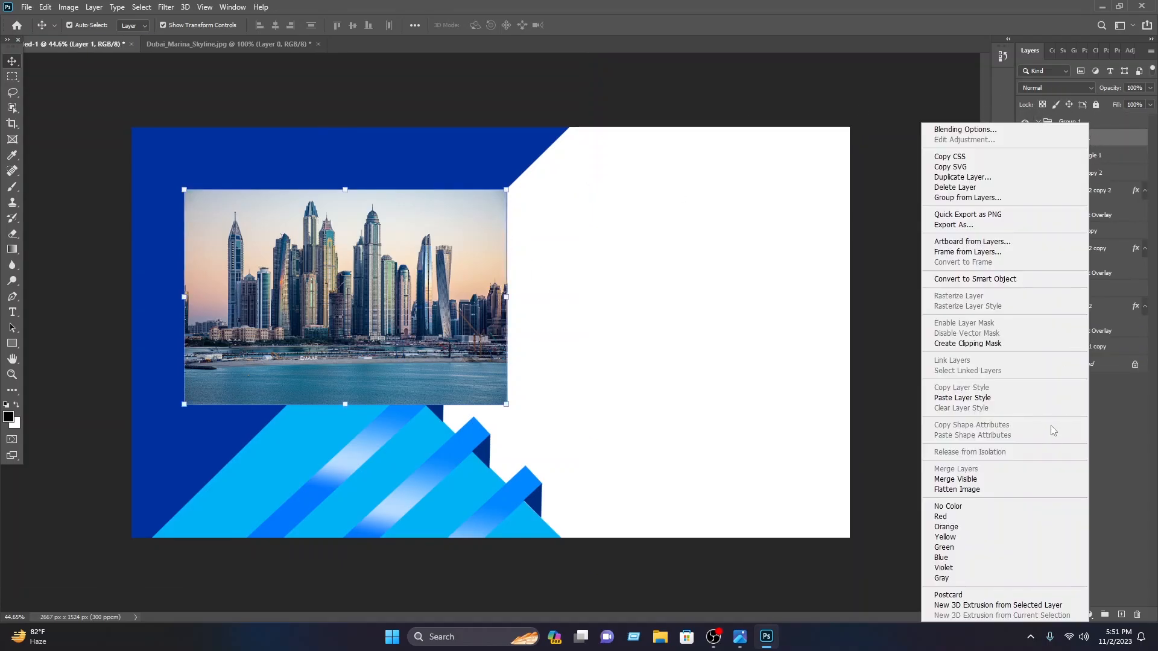
{"action": "left_click", "coordinate": [967, 345]}
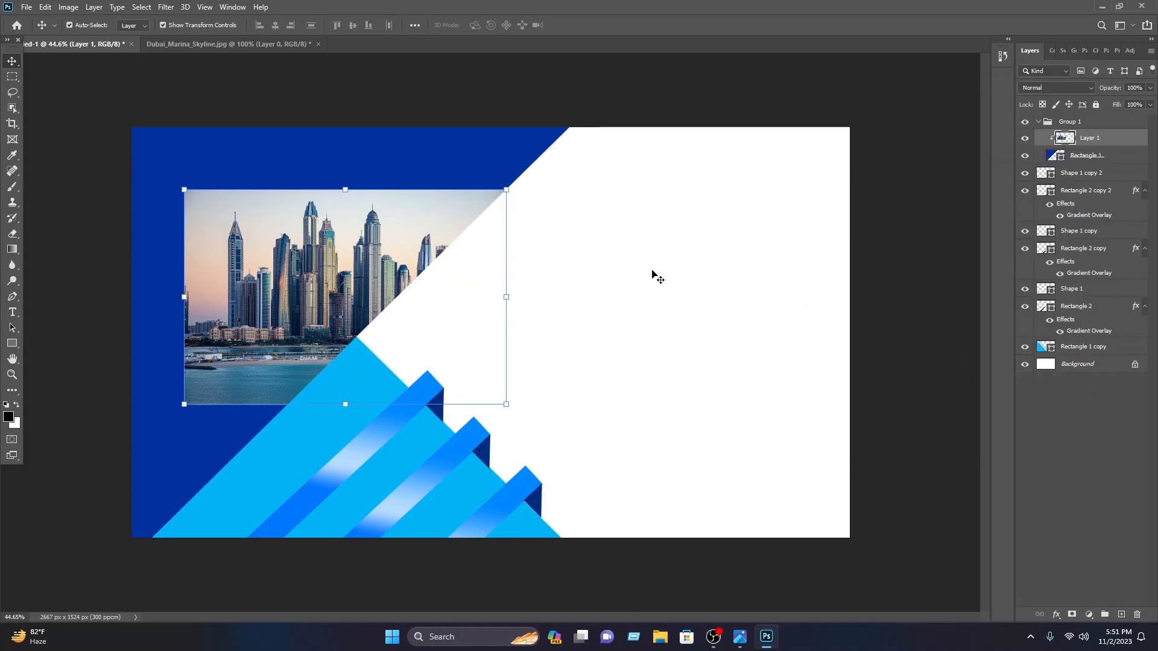
- Enlarge the clipped skyline photo to about 161% width and position it to cover the whole royal blue shape
{"action": "left_click_drag", "start_coordinate": [369, 239], "coordinate": [325, 172]}
{"action": "mouse_move", "coordinate": [284, 340]}
{"action": "left_mouse_down"}
{"action": "mouse_move", "coordinate": [300, 336]}
{"action": "mouse_move", "coordinate": [283, 335]}
{"action": "left_mouse_up"}
{"action": "left_click_drag", "start_coordinate": [293, 332], "coordinate": [294, 366]}
{"action": "left_click_drag", "start_coordinate": [454, 375], "coordinate": [566, 464]}
{"action": "left_click_drag", "start_coordinate": [414, 263], "coordinate": [348, 338]}
{"action": "left_click_drag", "start_coordinate": [499, 192], "coordinate": [585, 122]}
{"action": "left_click_drag", "start_coordinate": [381, 223], "coordinate": [384, 225]}
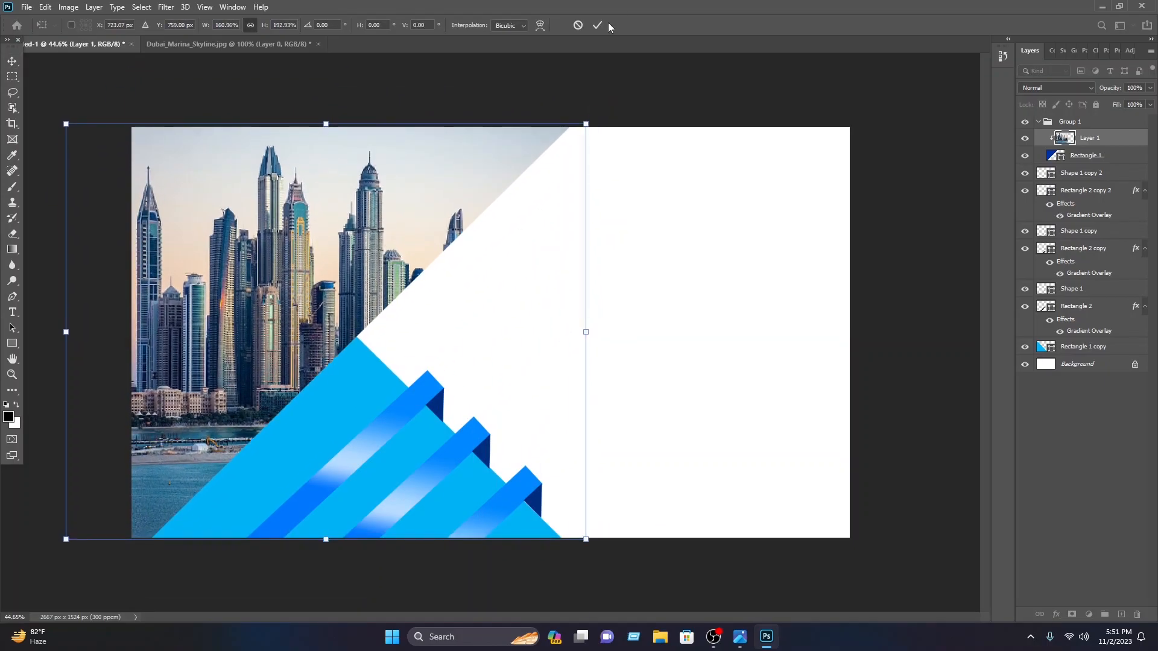
{"action": "left_click", "coordinate": [598, 25]}
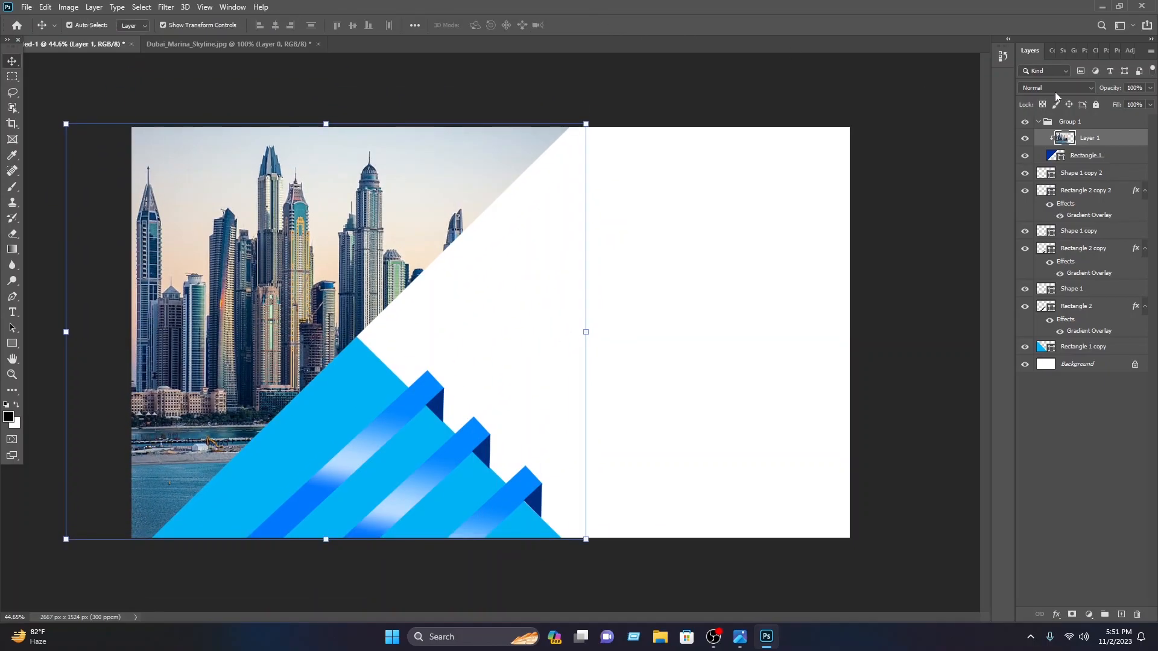
- Set the skyline photo layer to 57% opacity, 96% fill and the Luminosity blend mode
{"action": "left_click", "coordinate": [1149, 88]}
{"action": "left_click_drag", "start_coordinate": [1149, 103], "coordinate": [1124, 106]}
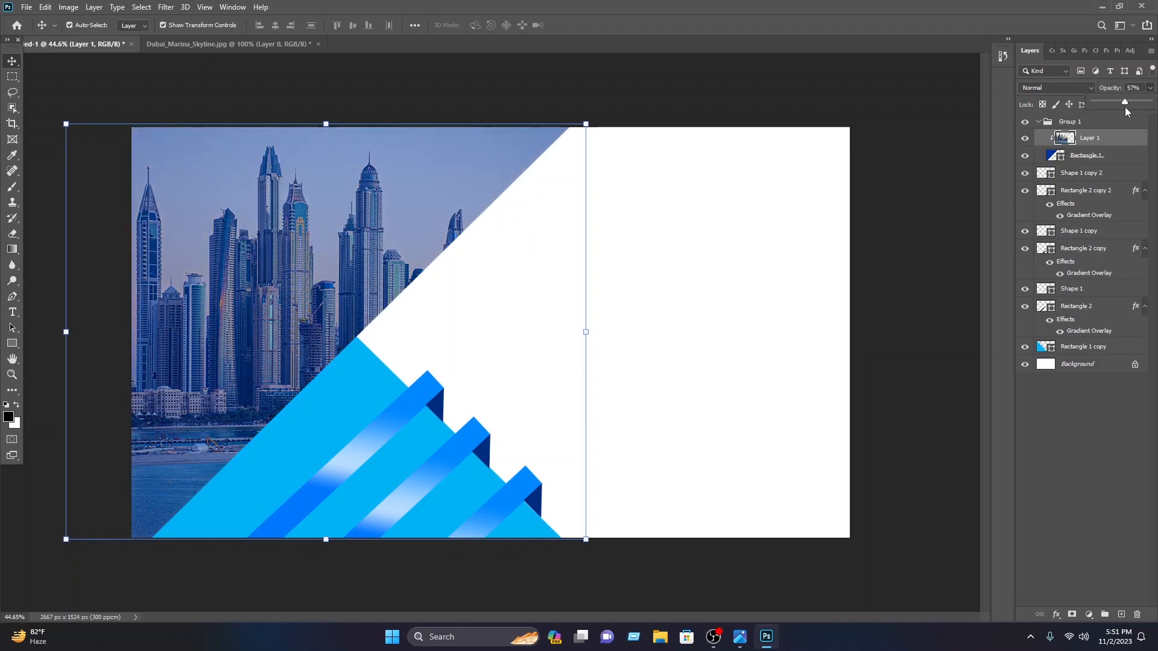
{"action": "left_click", "coordinate": [975, 133]}
{"action": "left_click", "coordinate": [1148, 106]}
{"action": "left_click_drag", "start_coordinate": [1130, 123], "coordinate": [1148, 121]}
{"action": "left_click", "coordinate": [1065, 88]}
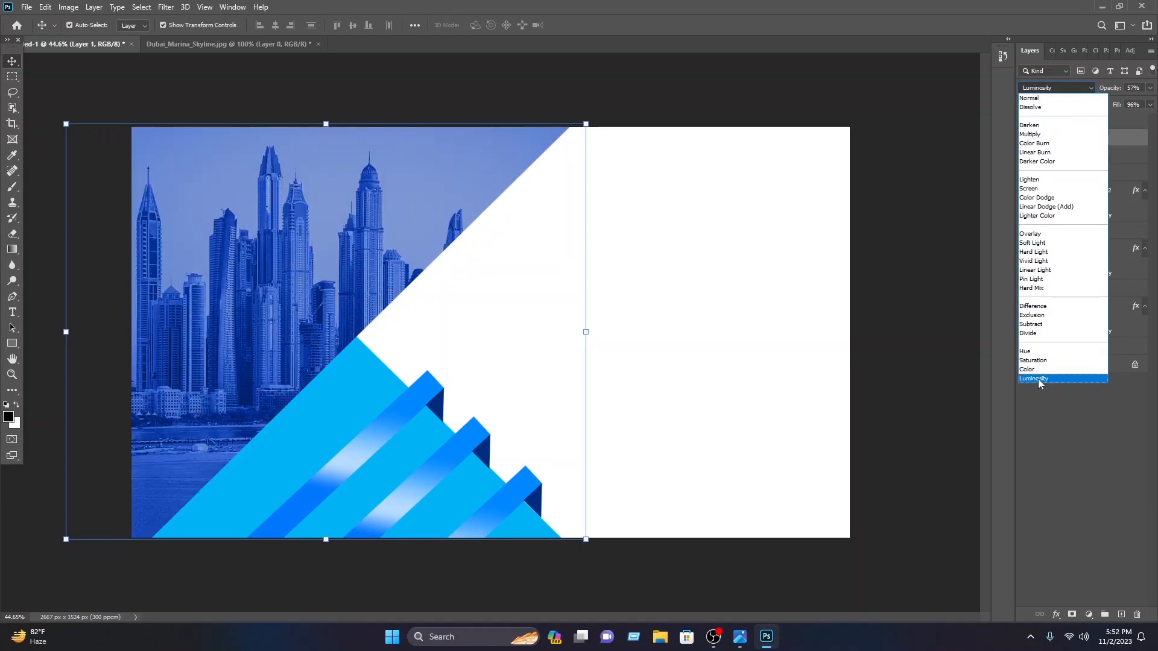
{"action": "left_click", "coordinate": [1037, 379]}
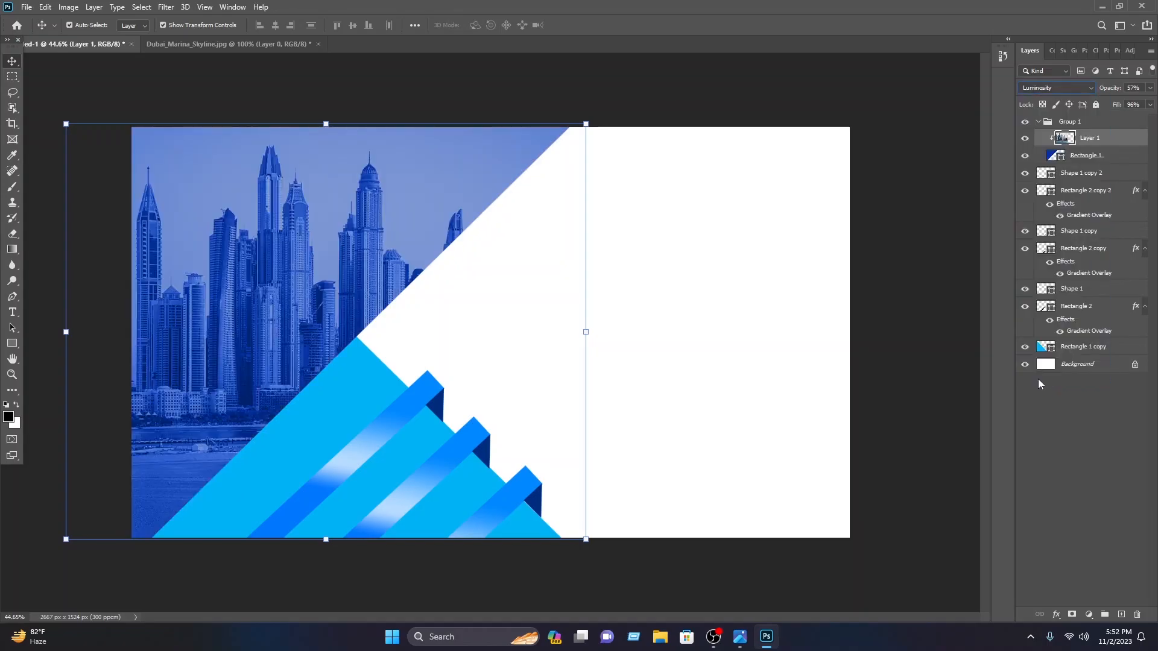
- Lock the skyline photo, the royal blue shape, and the selected folded bar and cyan shape layers
{"action": "left_click", "coordinate": [1096, 107]}
{"action": "left_click", "coordinate": [1086, 155]}
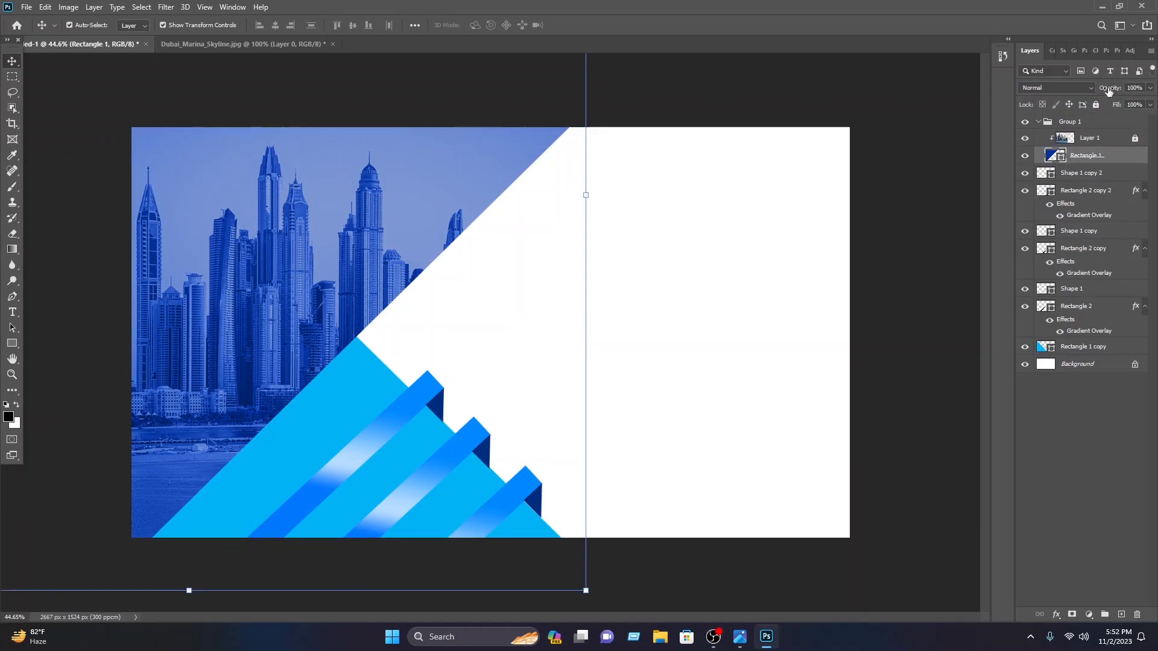
{"action": "left_click", "coordinate": [1093, 107]}
{"action": "left_click", "coordinate": [802, 206]}
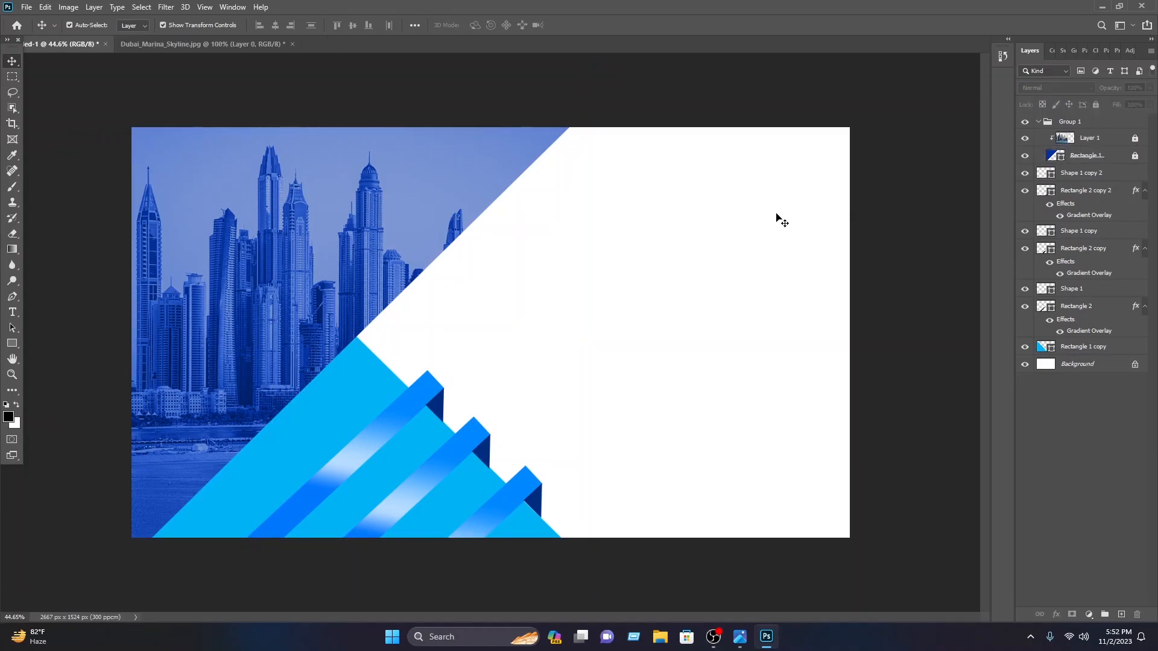
{"action": "left_click_drag", "start_coordinate": [435, 306], "coordinate": [510, 548]}
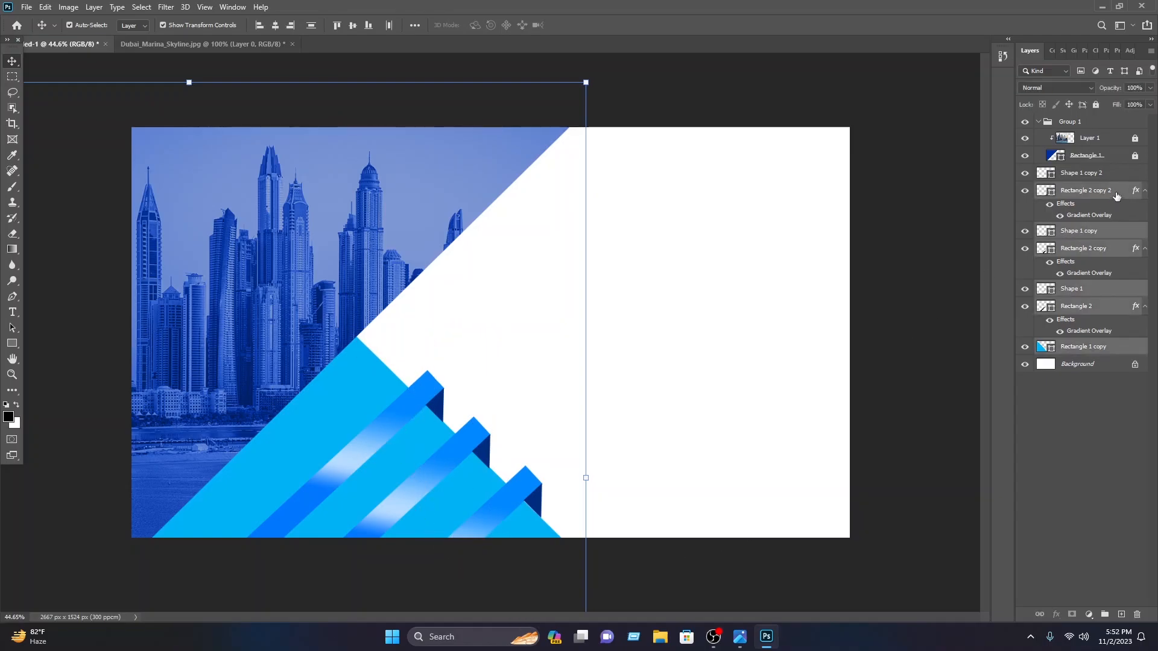
{"action": "left_click", "coordinate": [1096, 104]}
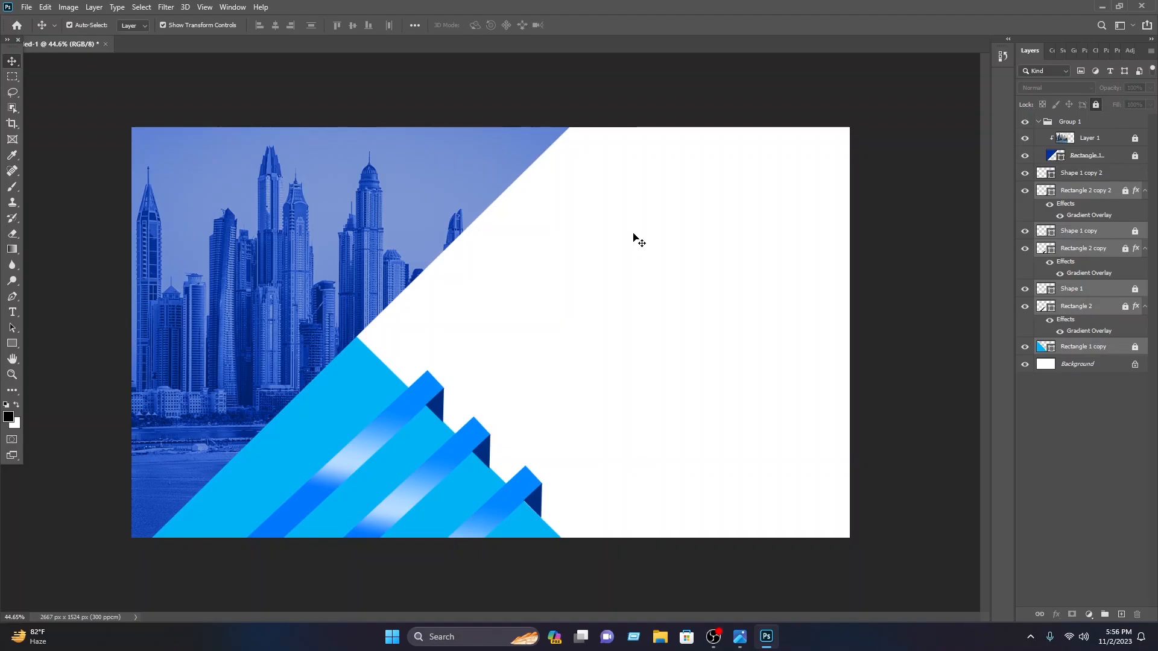
- Paste the copied name and contact details with their icons, and enlarge them on the white area
{"action": "key", "text": "ctrl"}
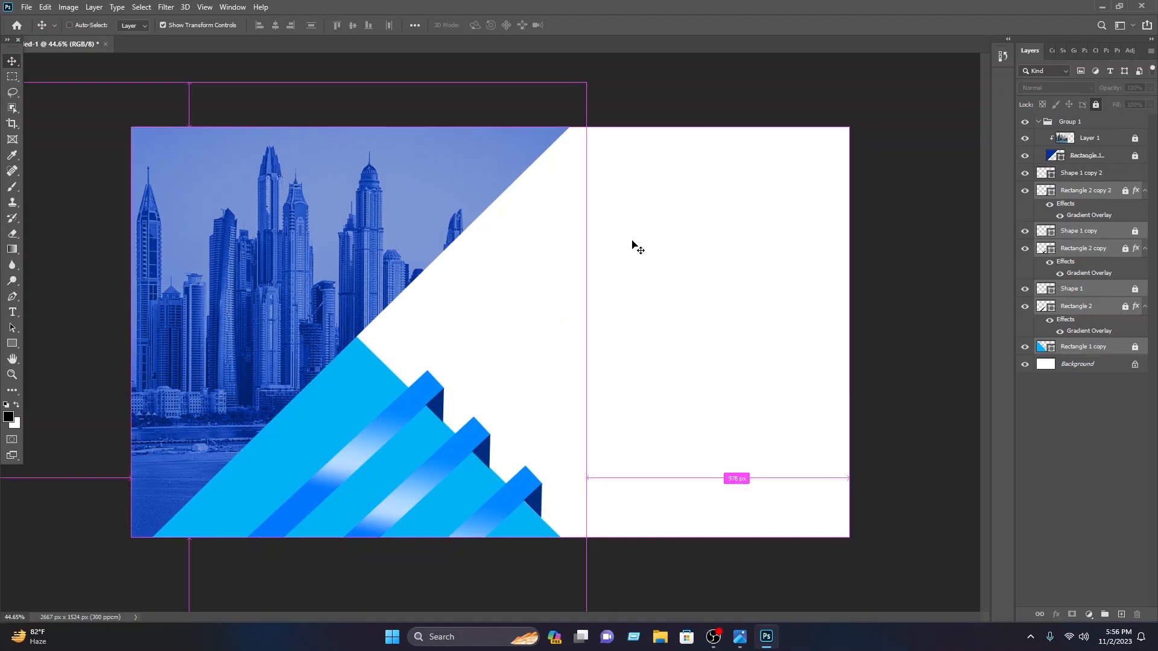
{"action": "key", "text": "ctrl+v"}
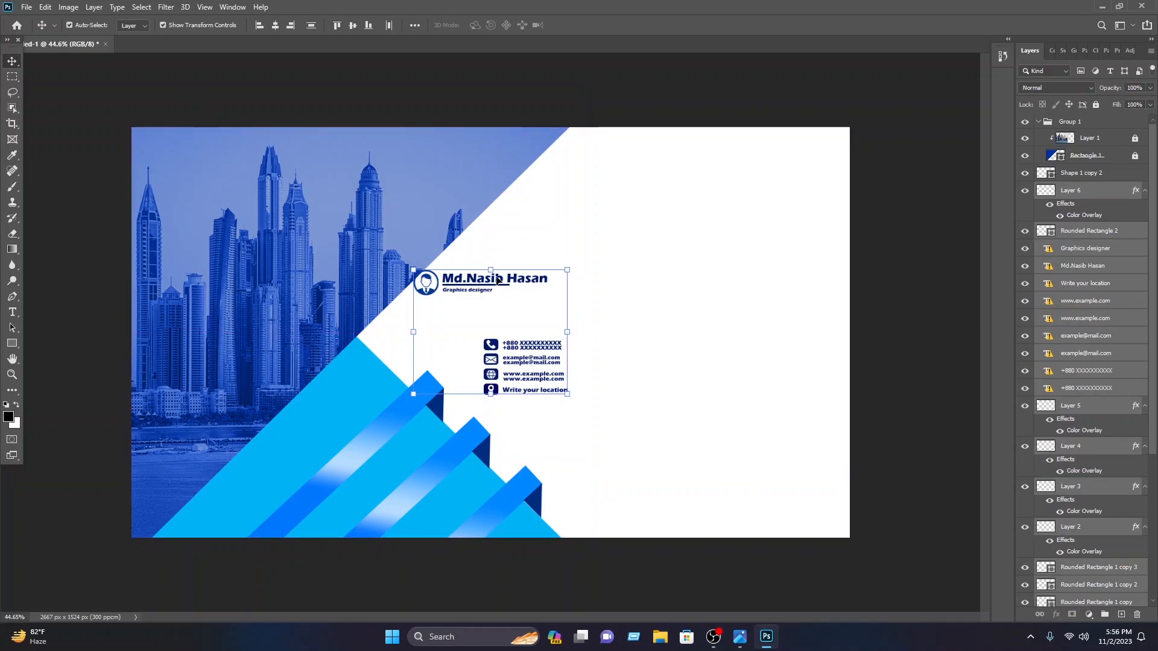
{"action": "left_click_drag", "start_coordinate": [500, 282], "coordinate": [619, 318]}
{"action": "left_click_drag", "start_coordinate": [706, 304], "coordinate": [925, 228]}
{"action": "left_click_drag", "start_coordinate": [750, 182], "coordinate": [699, 241]}
{"action": "key", "text": "Return"}
- Arrange the name and job title with the portrait icon at the top of the white area, with the contact rows below
{"action": "left_click_drag", "start_coordinate": [616, 237], "coordinate": [649, 210]}
{"action": "left_click_drag", "start_coordinate": [706, 384], "coordinate": [614, 359]}
{"action": "left_click_drag", "start_coordinate": [693, 259], "coordinate": [537, 192]}
{"action": "left_click", "coordinate": [671, 187]}
{"action": "key", "text": "Return"}
{"action": "left_click_drag", "start_coordinate": [679, 192], "coordinate": [680, 189]}
{"action": "key", "text": "Return"}
{"action": "left_click_drag", "start_coordinate": [596, 199], "coordinate": [610, 197]}
{"action": "left_click_drag", "start_coordinate": [778, 480], "coordinate": [596, 205]}
{"action": "left_click", "coordinate": [873, 305]}
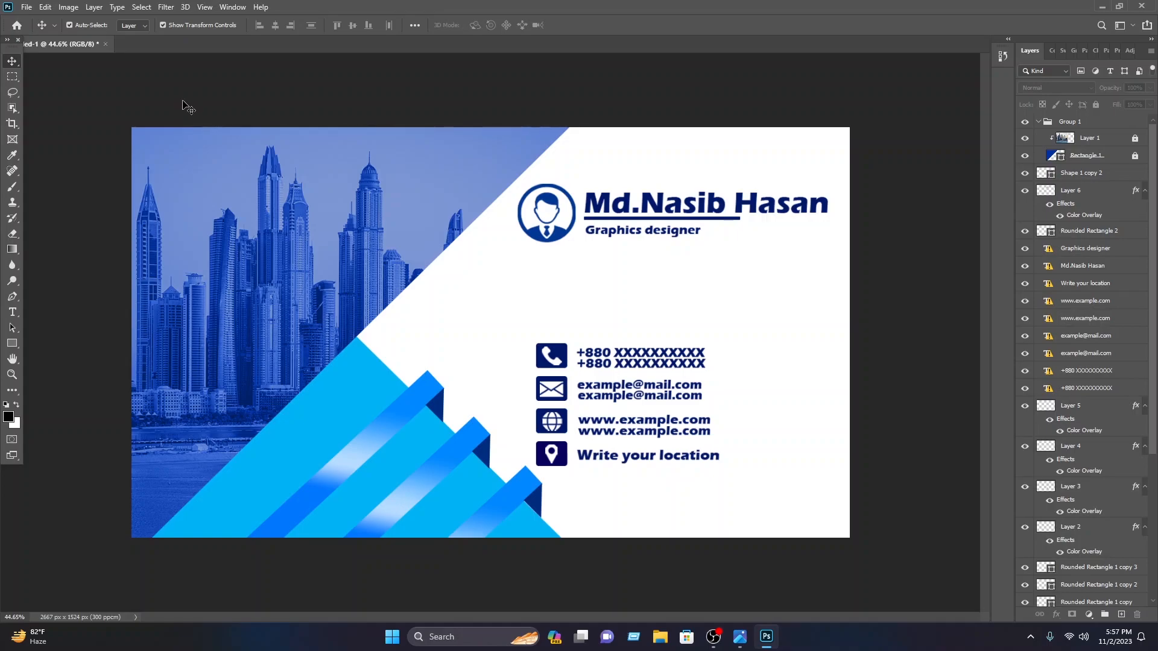
- Open the logo image Nasib IT.png and bring the logo into the card document as a new layer
{"action": "left_click", "coordinate": [26, 9]}
{"action": "left_click", "coordinate": [37, 31]}
{"action": "scroll", "coordinate": [64, 211], "scroll_direction": "down", "scroll_amount": 4}
{"action": "left_click", "coordinate": [60, 196]}
{"action": "double_click", "coordinate": [140, 190]}
{"action": "left_click", "coordinate": [160, 135]}
{"action": "left_click", "coordinate": [476, 326]}
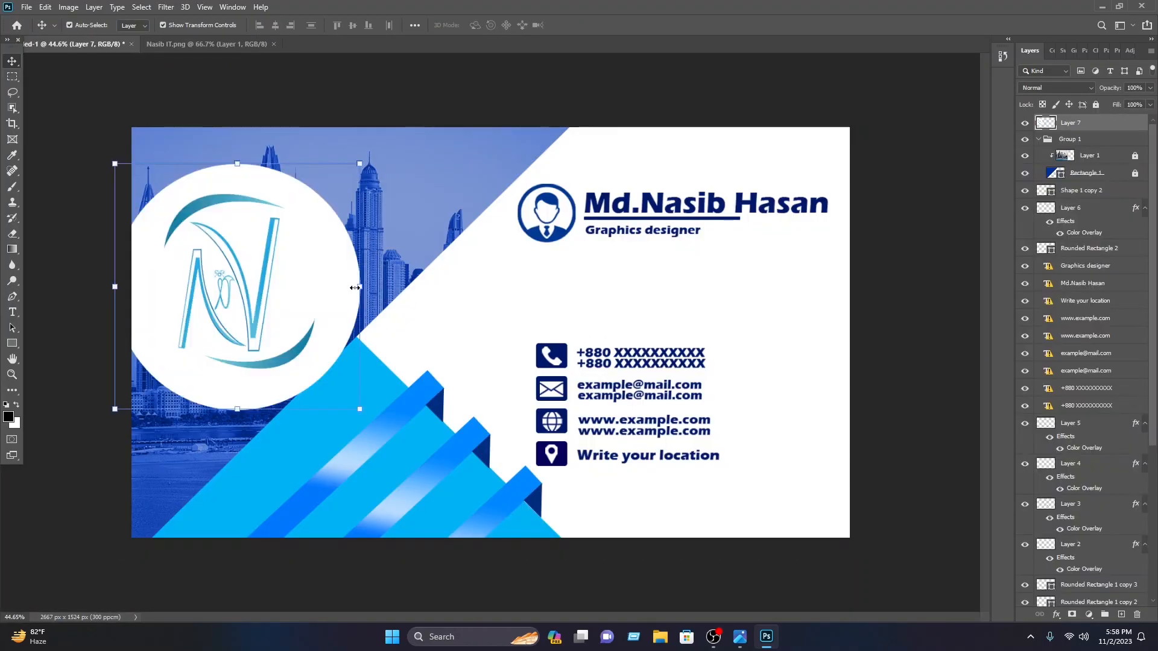
- Scale the round logo to about 53% and position it over the junction of the skyline photo and cyan shape
{"action": "left_click_drag", "start_coordinate": [377, 404], "coordinate": [290, 331]}
{"action": "left_click_drag", "start_coordinate": [349, 339], "coordinate": [345, 334]}
{"action": "mouse_move", "coordinate": [285, 327]}
{"action": "left_mouse_down"}
{"action": "mouse_move", "coordinate": [269, 327]}
{"action": "mouse_move", "coordinate": [303, 338]}
{"action": "left_mouse_up"}
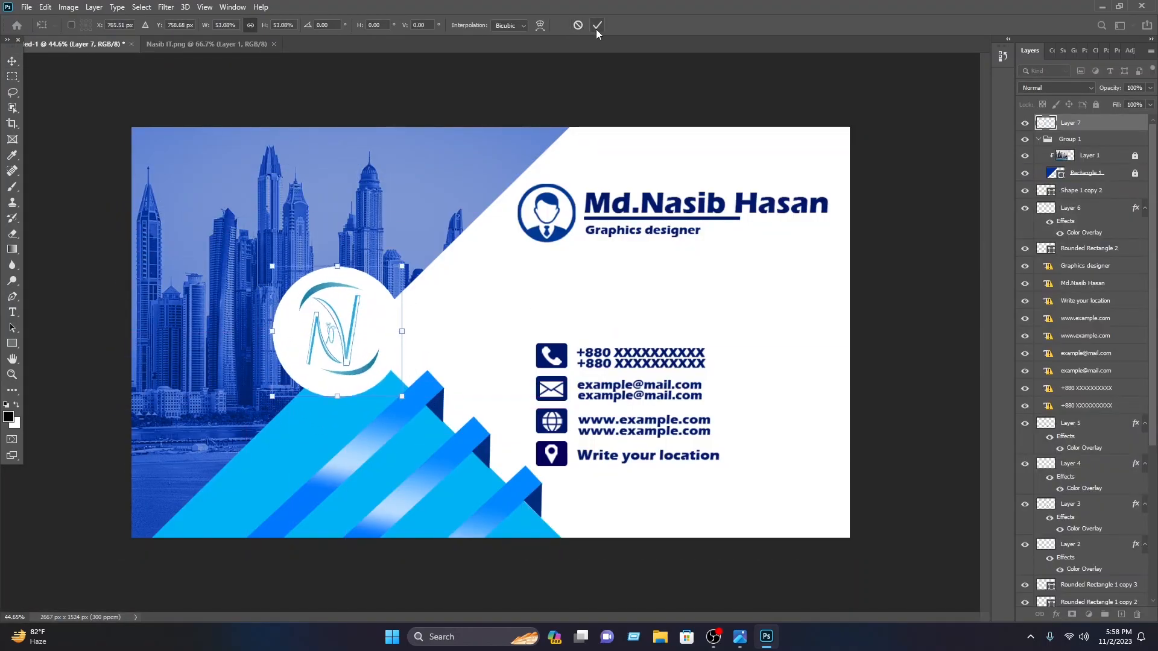
{"action": "left_click", "coordinate": [596, 28]}
{"action": "left_click", "coordinate": [538, 116]}
{"action": "left_click_drag", "start_coordinate": [374, 316], "coordinate": [374, 308]}
{"action": "left_click", "coordinate": [507, 92]}
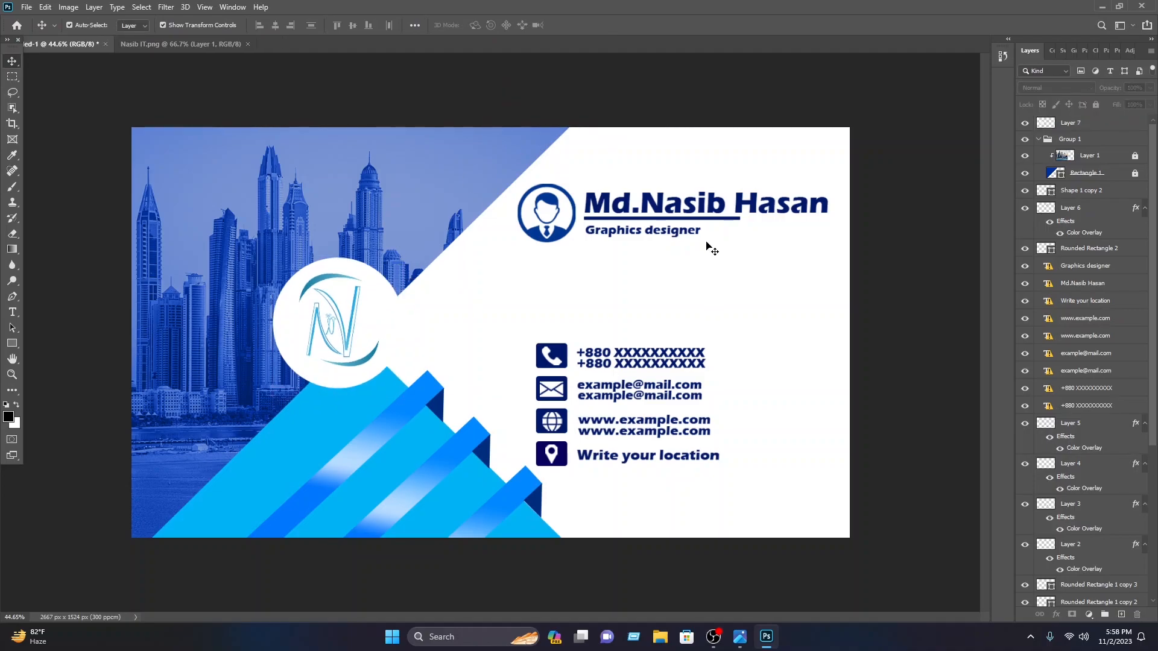
- Duplicate the name, underline and job title beside the logo, and change the copied name to "Nasib IT"
{"action": "left_click_drag", "start_coordinate": [710, 241], "coordinate": [678, 163]}
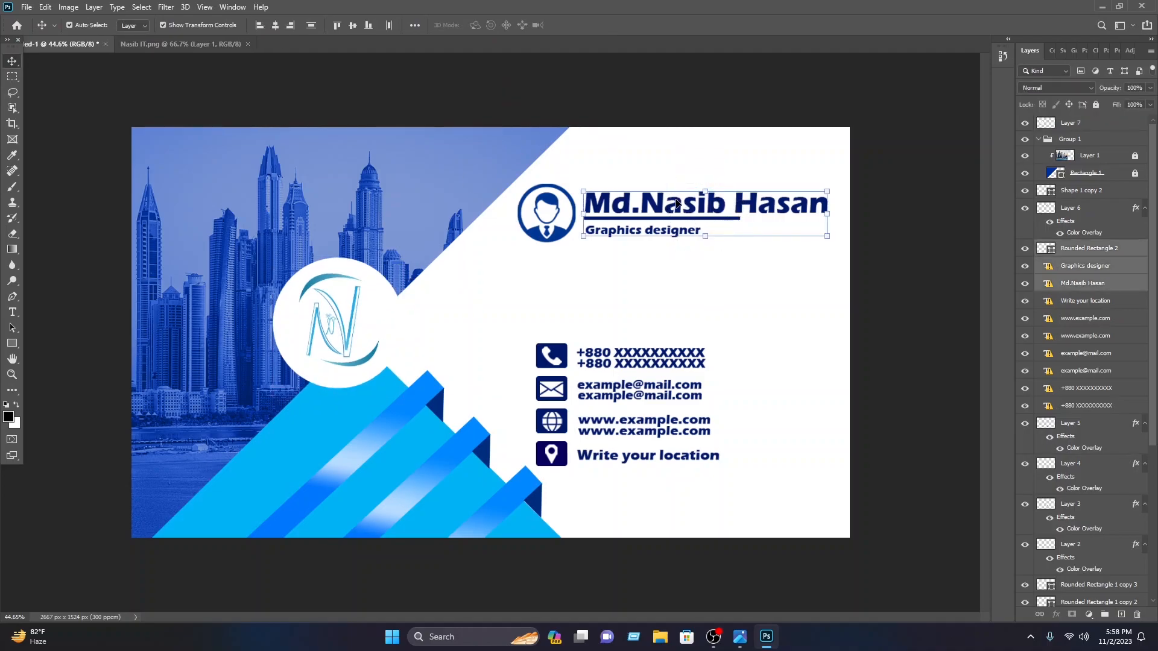
{"action": "left_click_drag", "start_coordinate": [677, 206], "coordinate": [539, 296]}
{"action": "double_click", "coordinate": [611, 300]}
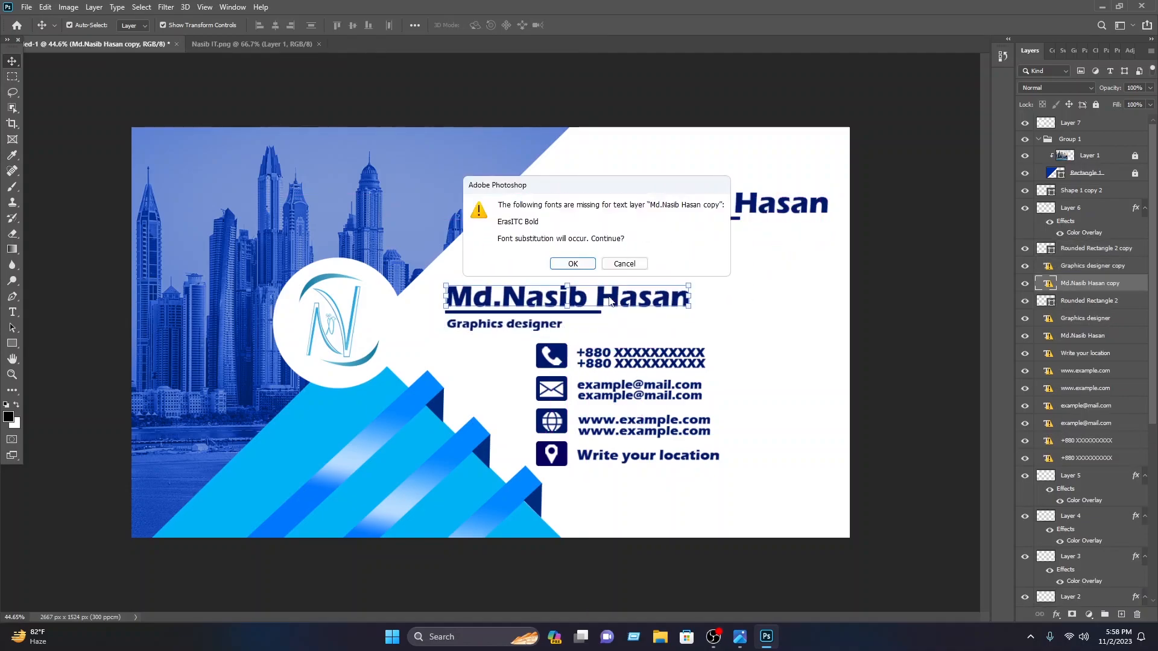
{"action": "left_click", "coordinate": [625, 264]}
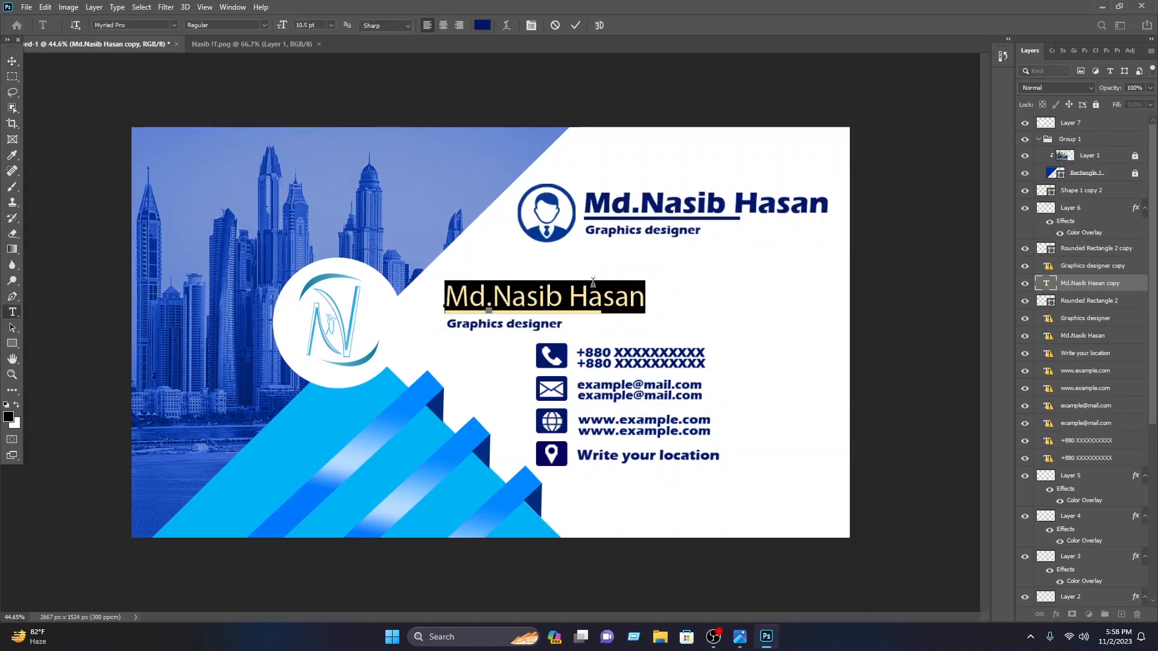
{"action": "type", "text": "Nasi"}
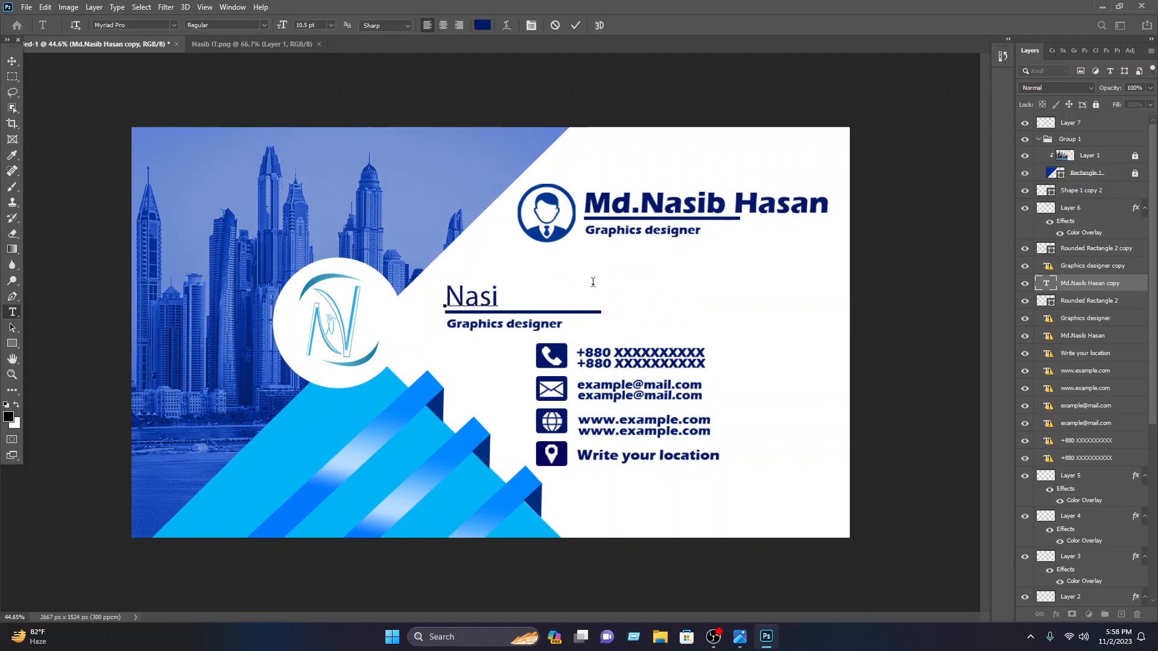
{"action": "type", "text": "b IT"}
- Set the "Nasib IT" text in the Impact font and commit the edit
{"action": "key", "text": "ctrl+a"}
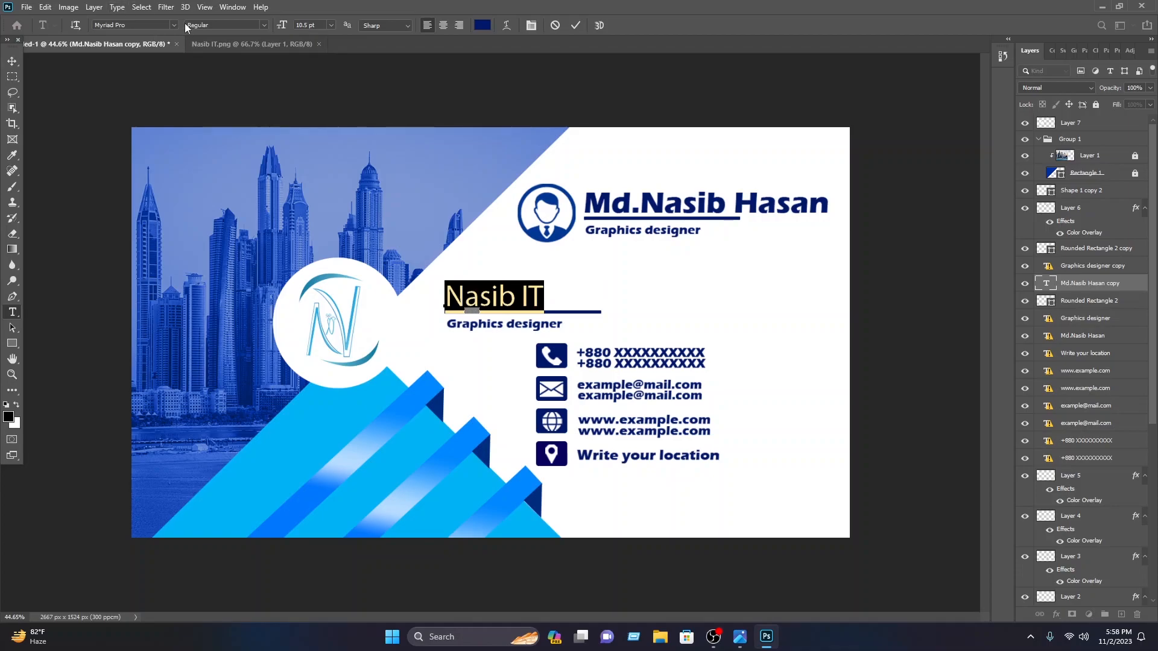
{"action": "left_click", "coordinate": [175, 25]}
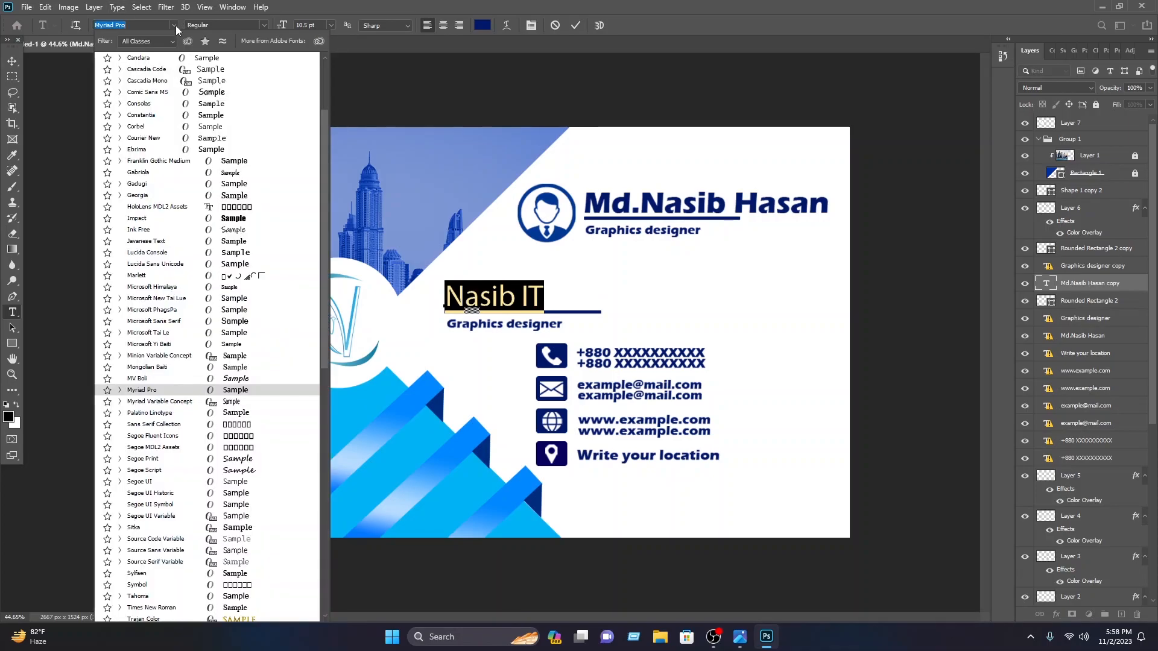
{"action": "left_click", "coordinate": [235, 218]}
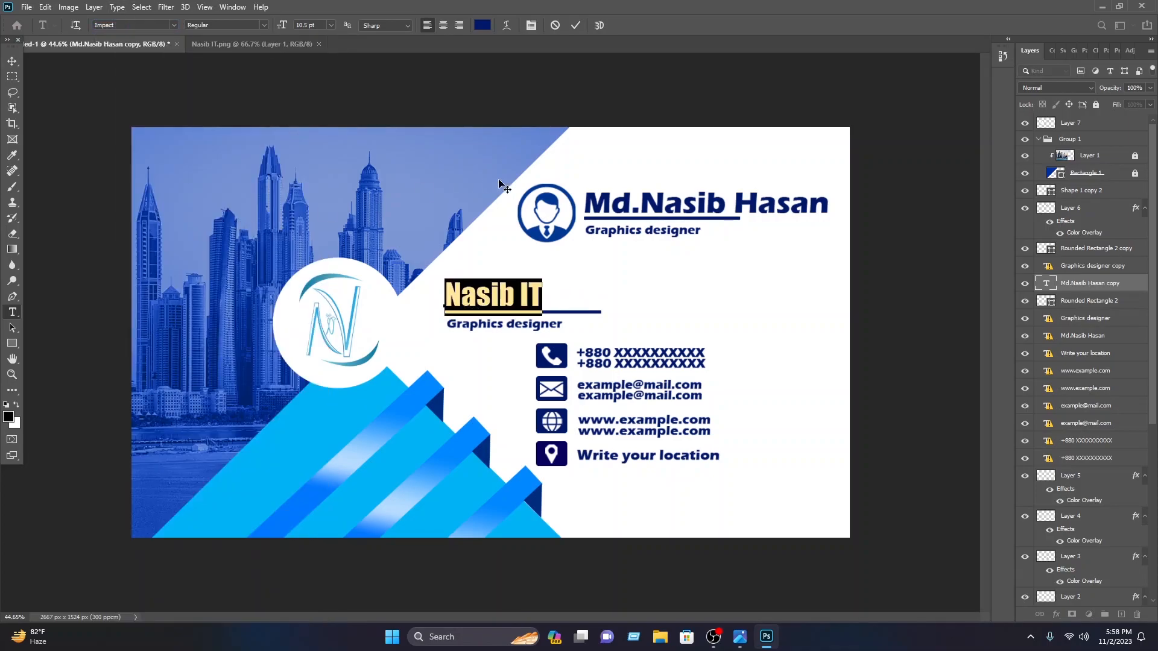
{"action": "left_click", "coordinate": [576, 26]}
{"action": "key", "text": "v"}
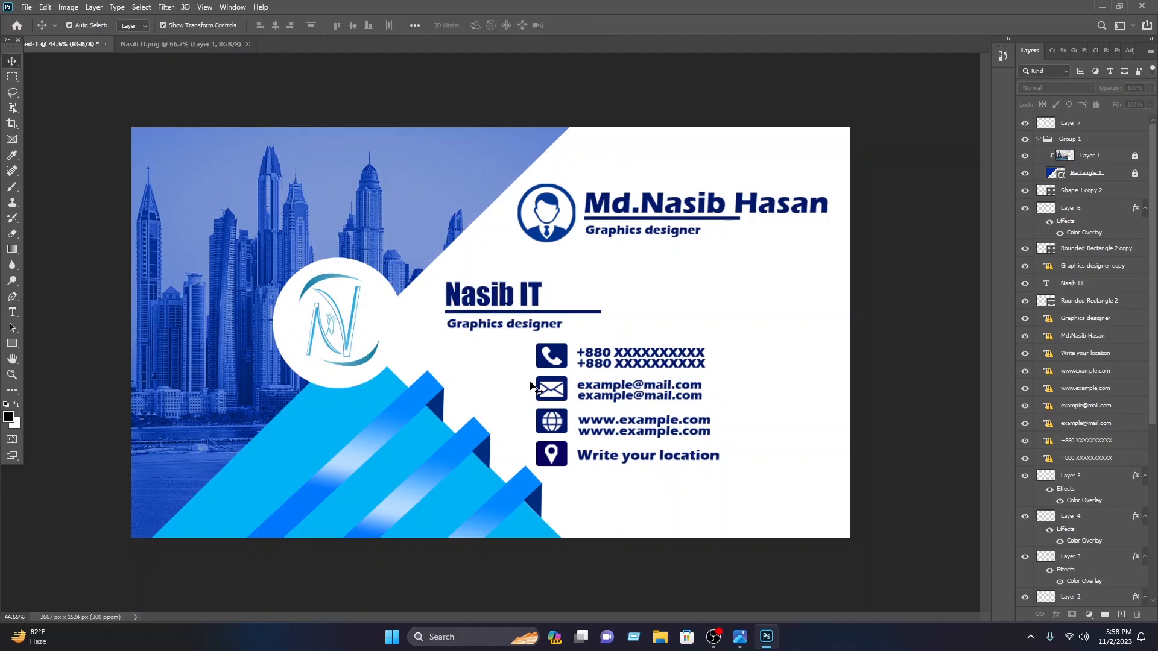
- Change the copied job title under "Nasib IT" to "An IT based company" and set it in the Impact font
{"action": "double_click", "coordinate": [526, 321]}
{"action": "left_click", "coordinate": [584, 263]}
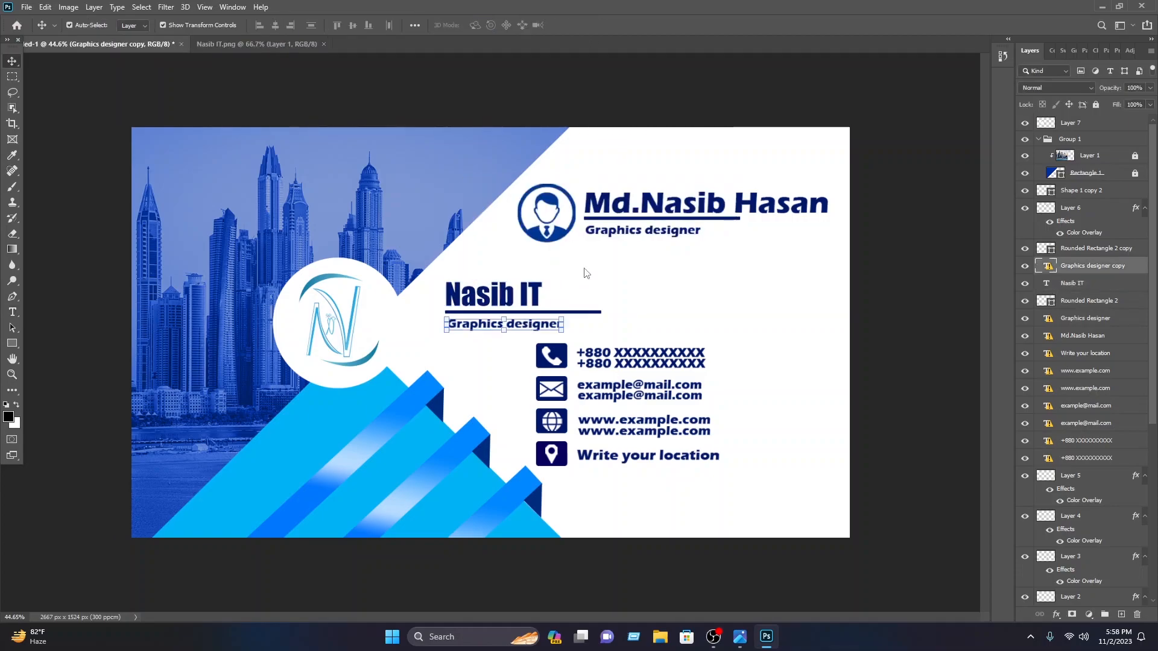
{"action": "type", "text": "An IT base"}
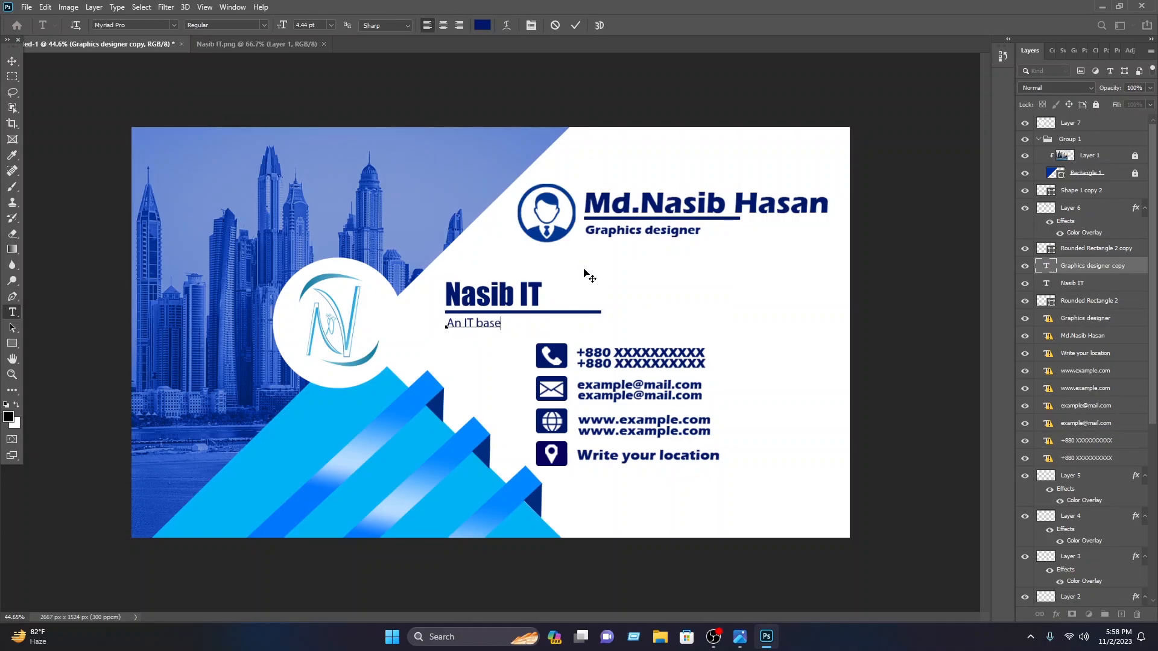
{"action": "type", "text": "d company"}
{"action": "key", "text": "ctrl"}
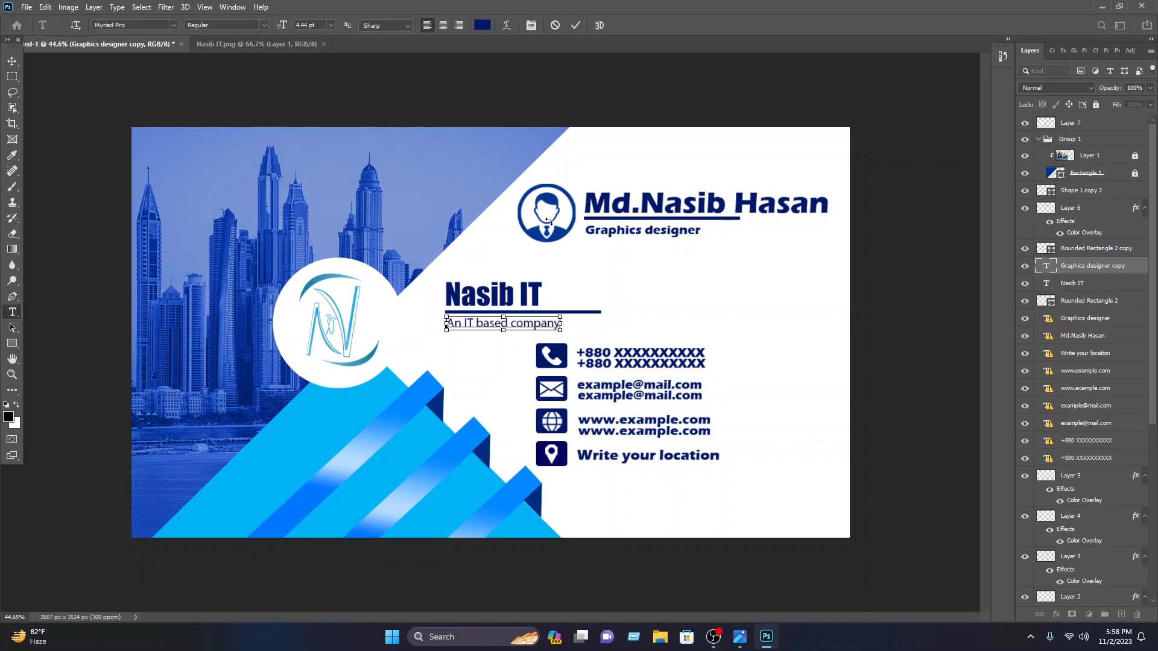
{"action": "key", "text": "ctrl+a"}
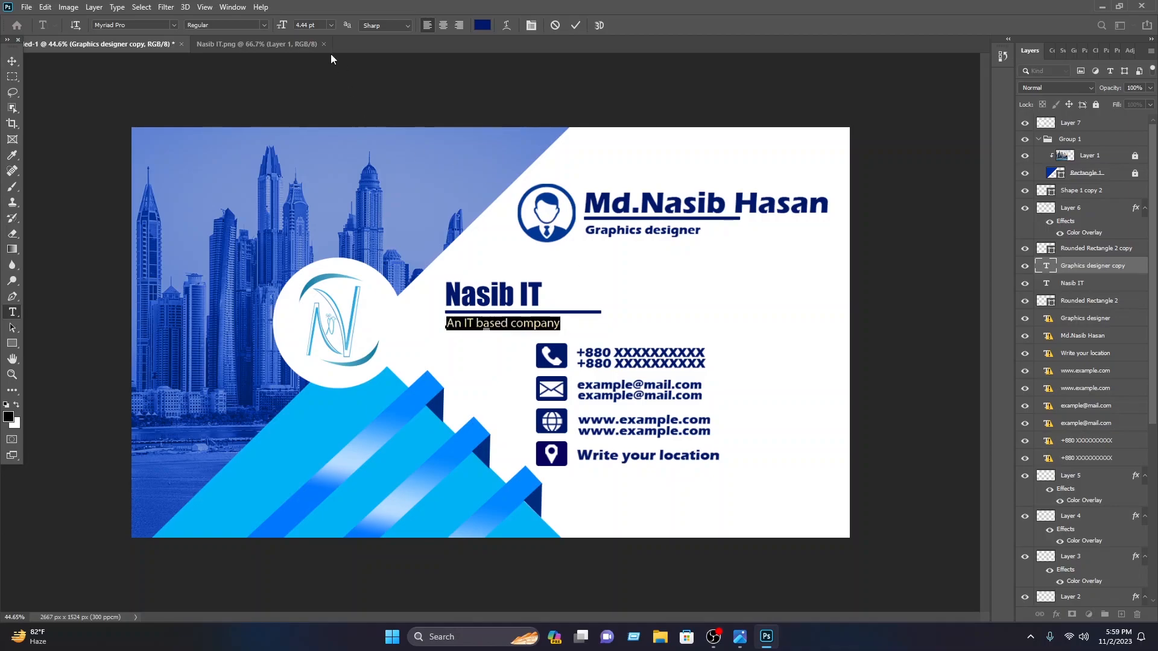
{"action": "left_click", "coordinate": [173, 25]}
{"action": "left_click", "coordinate": [181, 247]}
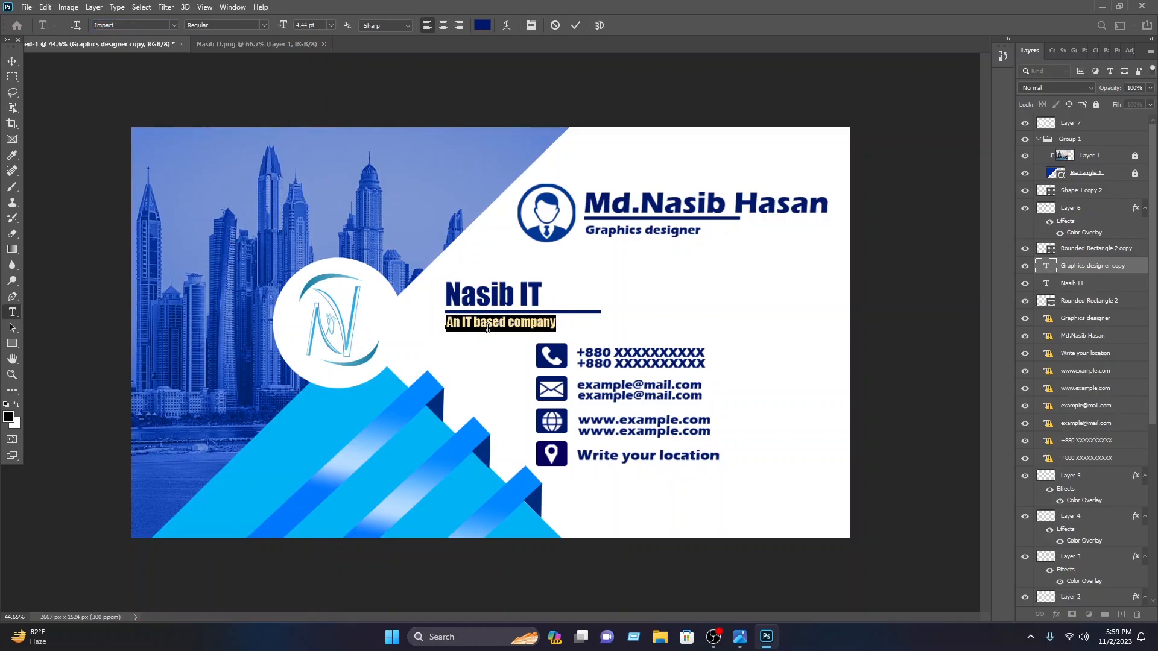
- Commit the tagline "An IT based company" and change its text color to white (ffffff)
{"action": "left_click", "coordinate": [576, 26]}
{"action": "key", "text": "v"}
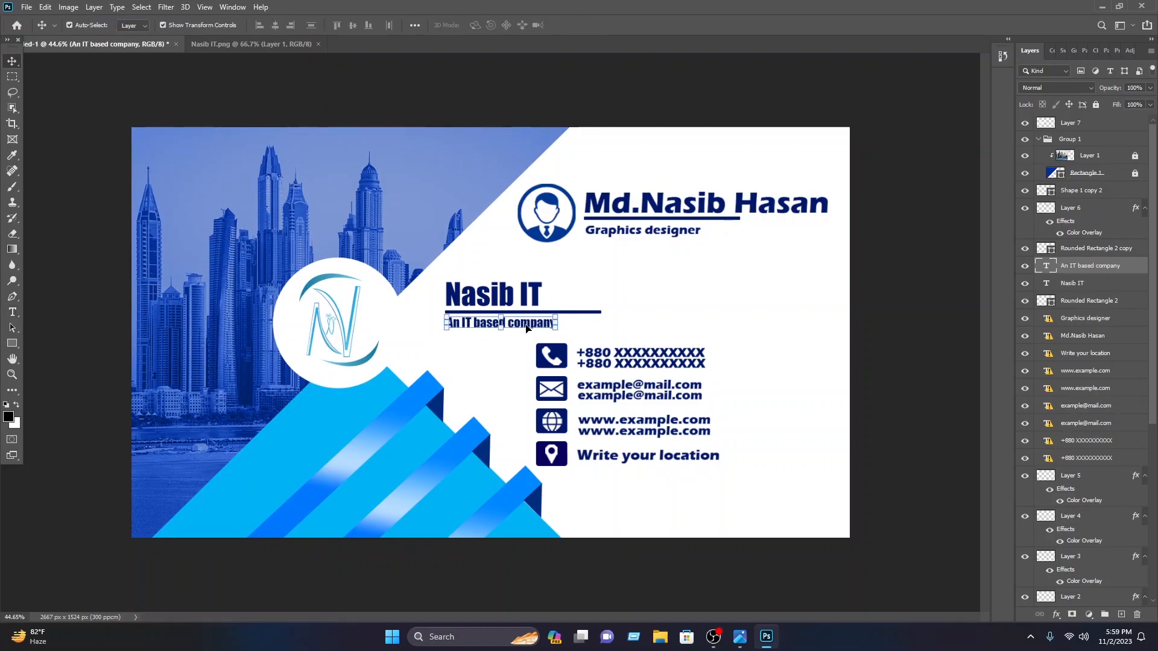
{"action": "double_click", "coordinate": [526, 328]}
{"action": "left_click", "coordinate": [482, 25]}
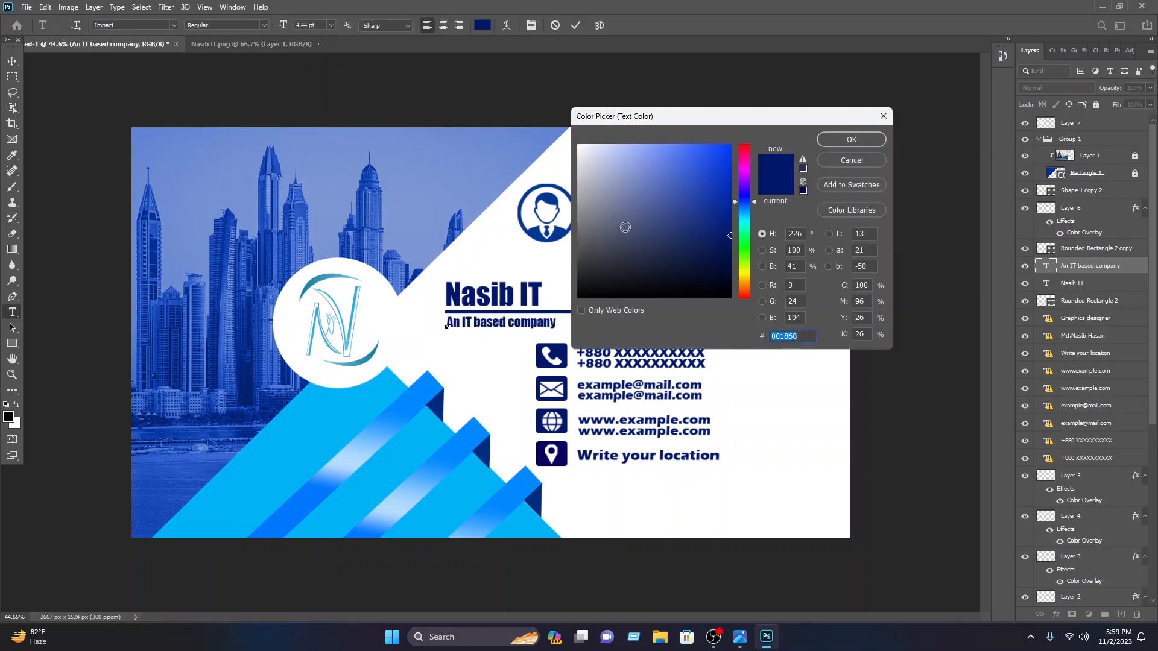
{"action": "type", "text": "ffffff"}
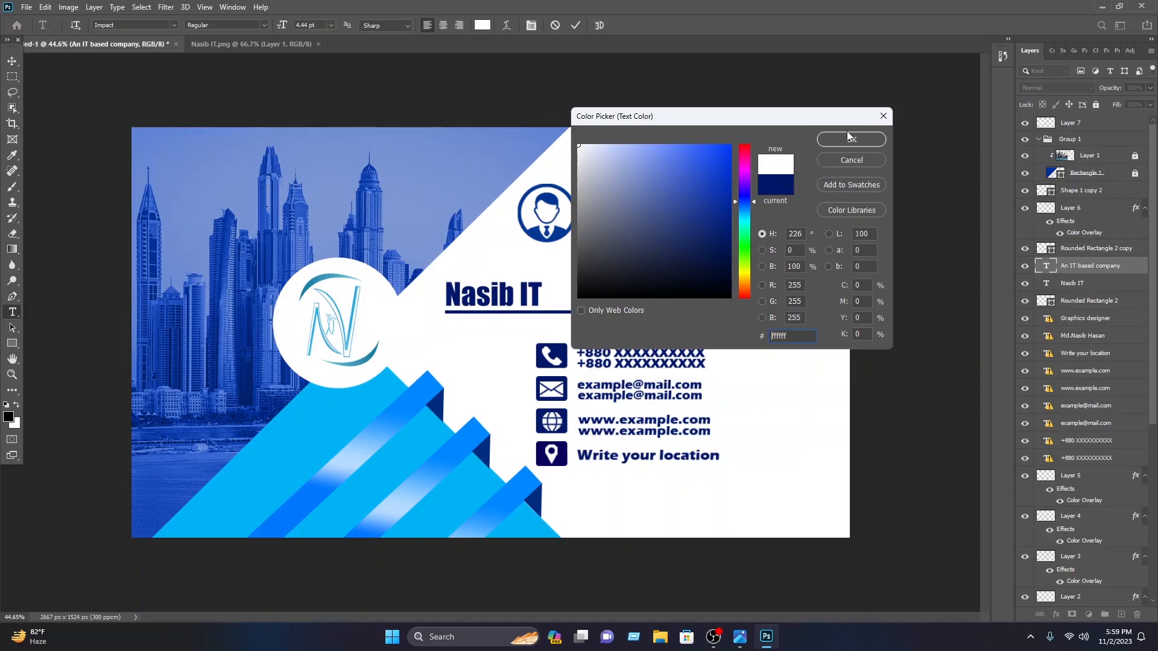
{"action": "left_click", "coordinate": [850, 139]}
{"action": "left_click", "coordinate": [575, 25]}
{"action": "key", "text": "v"}
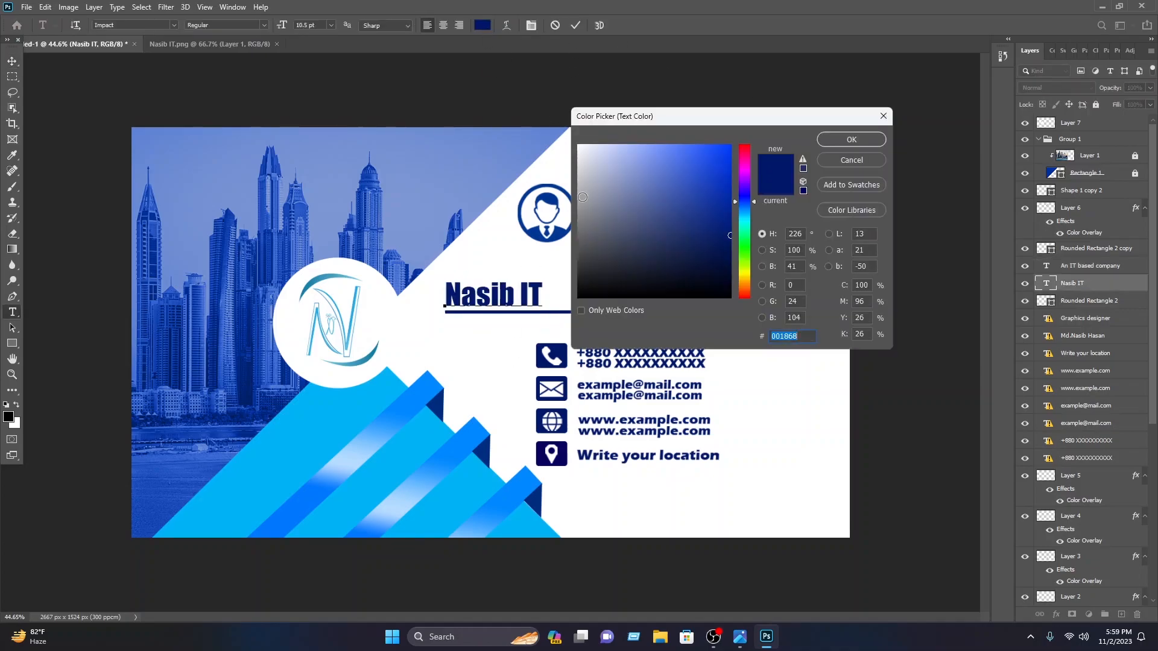
- Set the "Nasib IT" company name's text color to white (ffffff)
{"action": "type", "text": "ffffff"}
{"action": "key", "text": "Return"}
{"action": "key", "text": "ctrl+Return"}
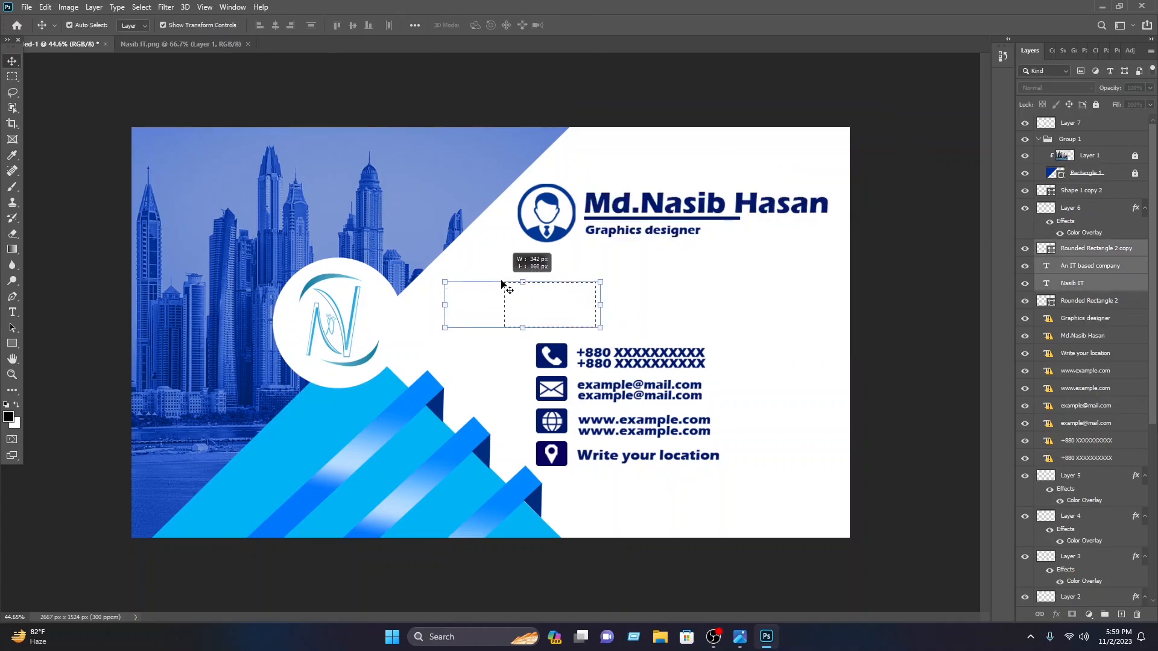
- Move the company name, underline and tagline above all other layers and onto the skyline photo beside the round logo
{"action": "left_click_drag", "start_coordinate": [603, 326], "coordinate": [444, 259]}
{"action": "left_click_drag", "start_coordinate": [297, 212], "coordinate": [298, 213]}
{"action": "left_click_drag", "start_coordinate": [1083, 248], "coordinate": [1080, 117]}
{"action": "left_click_drag", "start_coordinate": [279, 220], "coordinate": [203, 335]}
- Shorten the white underline to suit the company name and place it between "Nasib IT" and the tagline
{"action": "left_click", "coordinate": [248, 271]}
{"action": "left_click", "coordinate": [269, 339]}
{"action": "left_click_drag", "start_coordinate": [294, 341], "coordinate": [256, 339]}
{"action": "left_click_drag", "start_coordinate": [198, 342], "coordinate": [197, 336]}
{"action": "key", "text": "Return"}
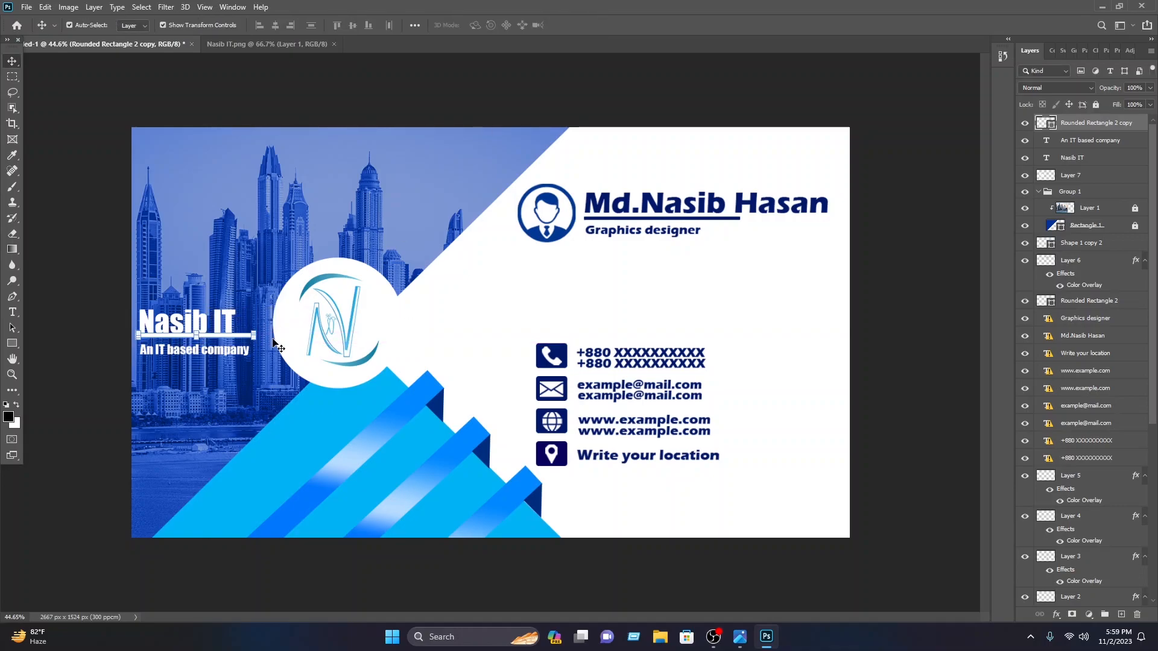
- Nudge the underline down and the tagline up, and shift the whole company text group slightly closer to the logo
{"action": "key", "text": "Down"}
{"action": "key", "text": "Down"}
{"action": "key", "text": "Down"}
{"action": "key", "text": "Down"}
{"action": "left_click", "coordinate": [239, 351]}
{"action": "key", "text": "Up"}
{"action": "key", "text": "Up"}
{"action": "left_click_drag", "start_coordinate": [256, 287], "coordinate": [181, 354]}
{"action": "left_click_drag", "start_coordinate": [186, 329], "coordinate": [204, 335]}
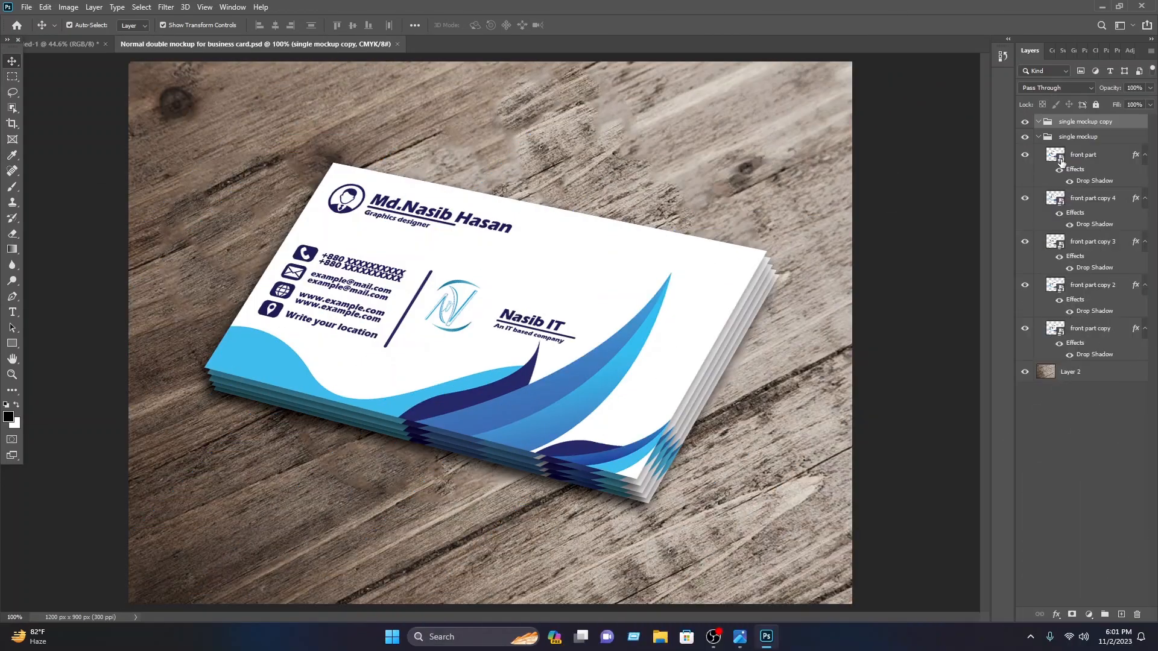
- Open the "front part" smart object of the business card mockup and delete its existing card artwork
{"action": "double_click", "coordinate": [1056, 156]}
{"action": "left_click", "coordinate": [693, 324]}
{"action": "left_click_drag", "start_coordinate": [924, 598], "coordinate": [208, 53]}
{"action": "key", "text": "Delete"}
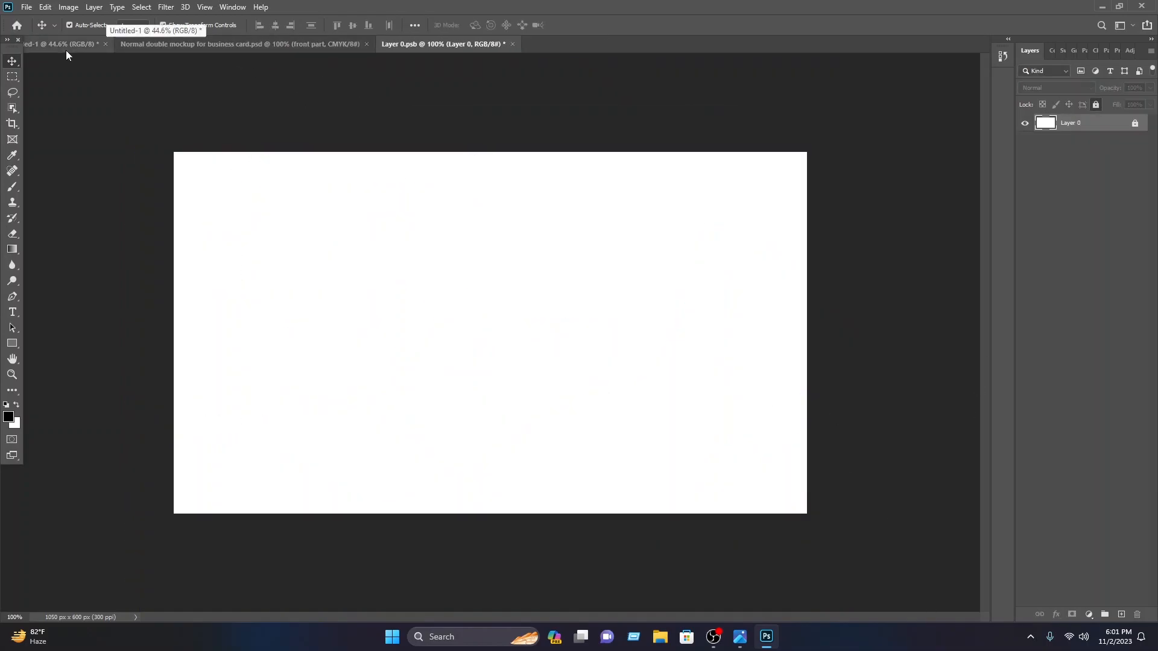
- Unlock the locked shape, rectangle and background layers in the new business card document
{"action": "left_click", "coordinate": [56, 43]}
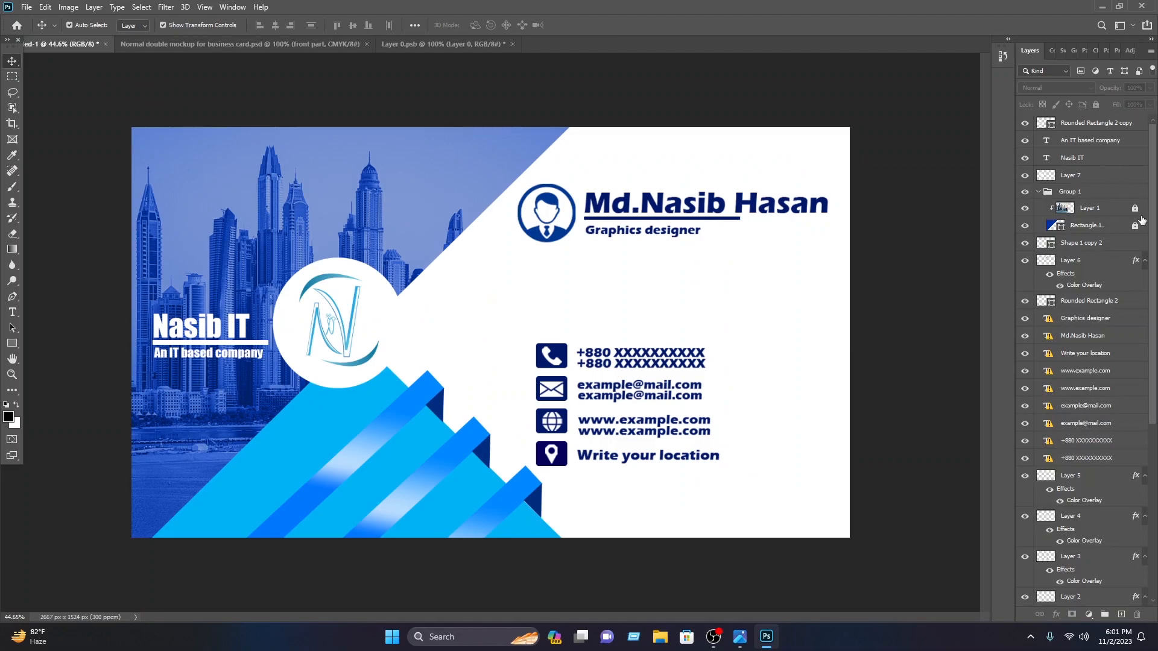
{"action": "scroll", "coordinate": [1060, 389], "scroll_direction": "down", "scroll_amount": 6}
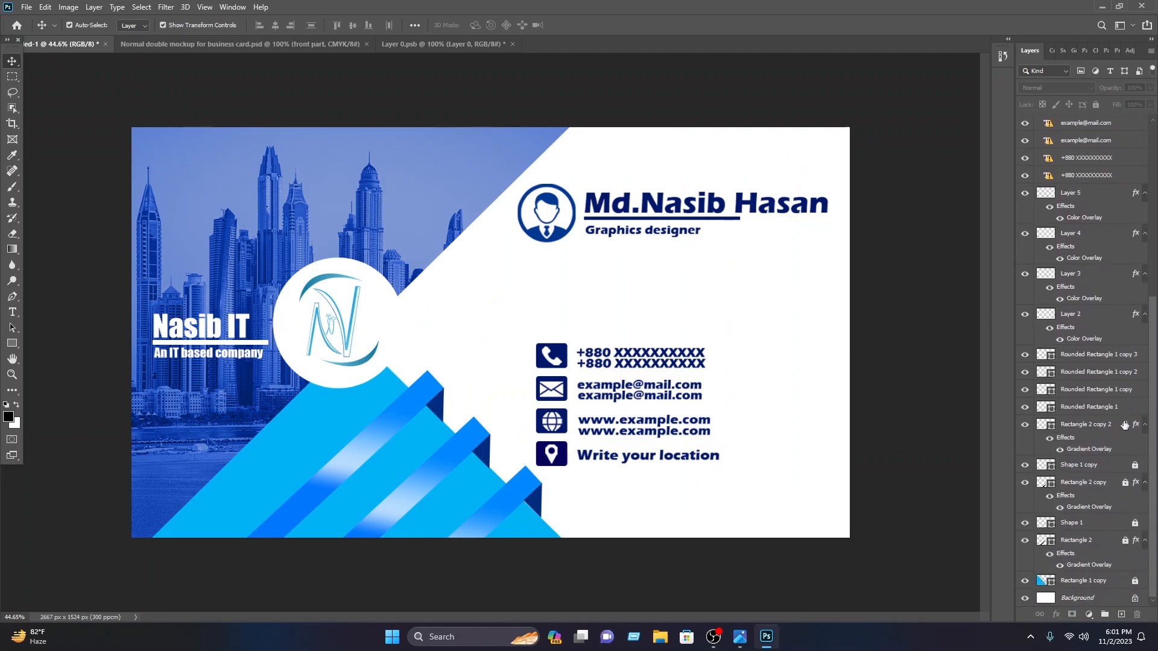
{"action": "left_click", "coordinate": [1135, 465]}
{"action": "left_click", "coordinate": [1124, 482]}
{"action": "left_click", "coordinate": [1127, 528]}
{"action": "left_click", "coordinate": [1135, 524]}
{"action": "left_click", "coordinate": [1135, 599]}
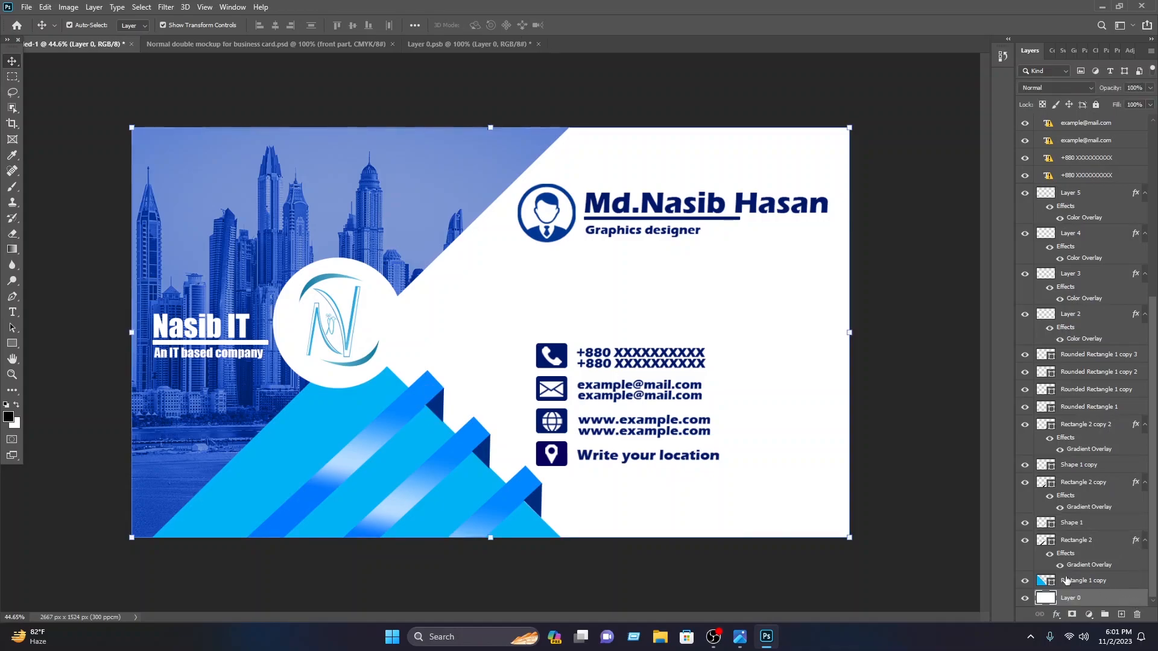
- Select all the business card artwork and copy it into the mockup's Layer 0.psb document
{"action": "left_click_drag", "start_coordinate": [876, 568], "coordinate": [90, 96]}
{"action": "left_click_drag", "start_coordinate": [223, 187], "coordinate": [277, 32]}
{"action": "left_click_drag", "start_coordinate": [422, 47], "coordinate": [452, 245]}
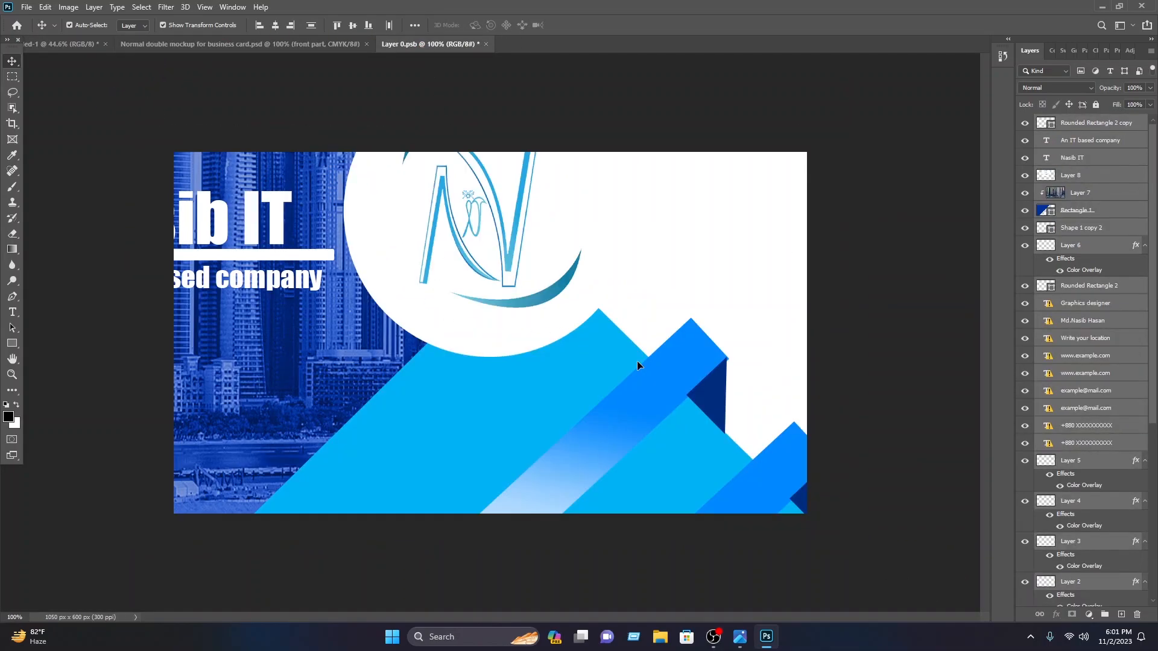
- Scale the imported card artwork down to fill the Layer 0.psb canvas
{"action": "key", "text": "ctrl+minus"}
{"action": "key", "text": "ctrl+minus"}
{"action": "key", "text": "ctrl+minus"}
{"action": "key", "text": "ctrl+minus"}
{"action": "key", "text": "ctrl+minus"}
{"action": "key", "text": "ctrl+t"}
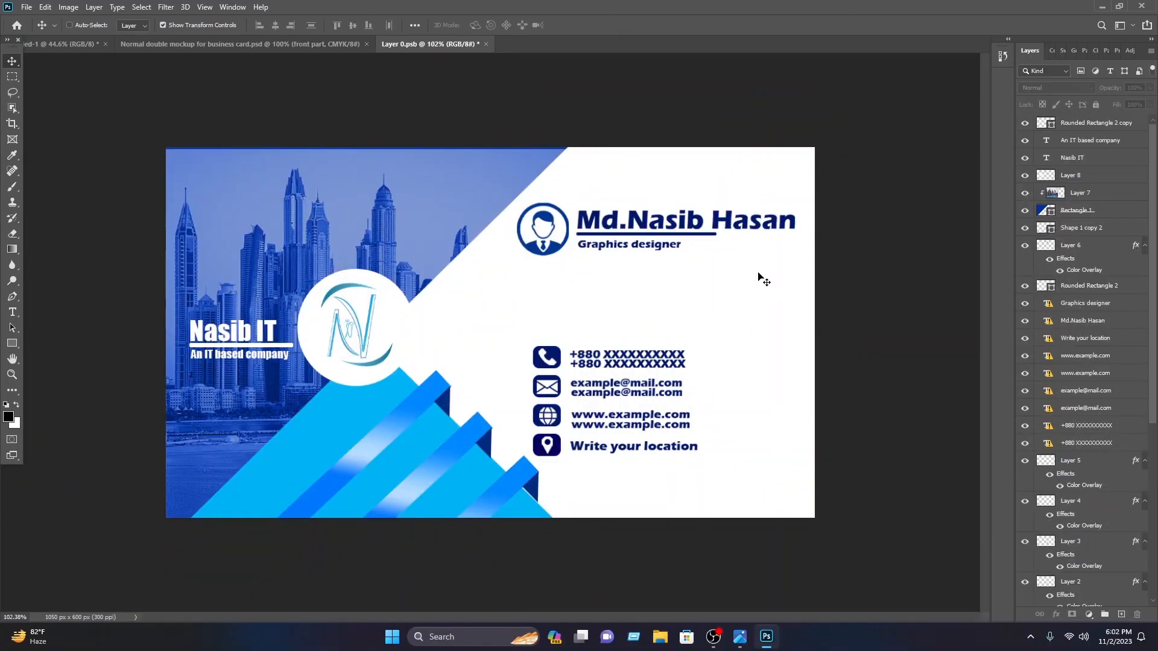
- Save and close Layer 0.psb, and view the updated card stack in the mockup with nothing selected
{"action": "key", "text": "ctrl+s"}
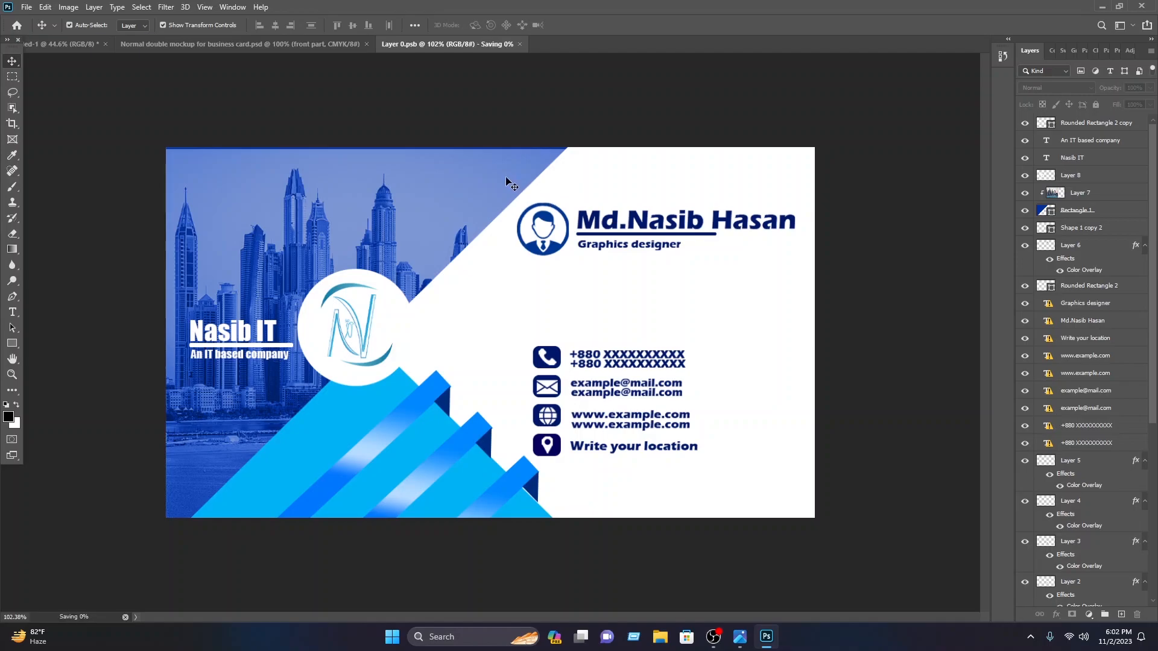
{"action": "left_click", "coordinate": [519, 44]}
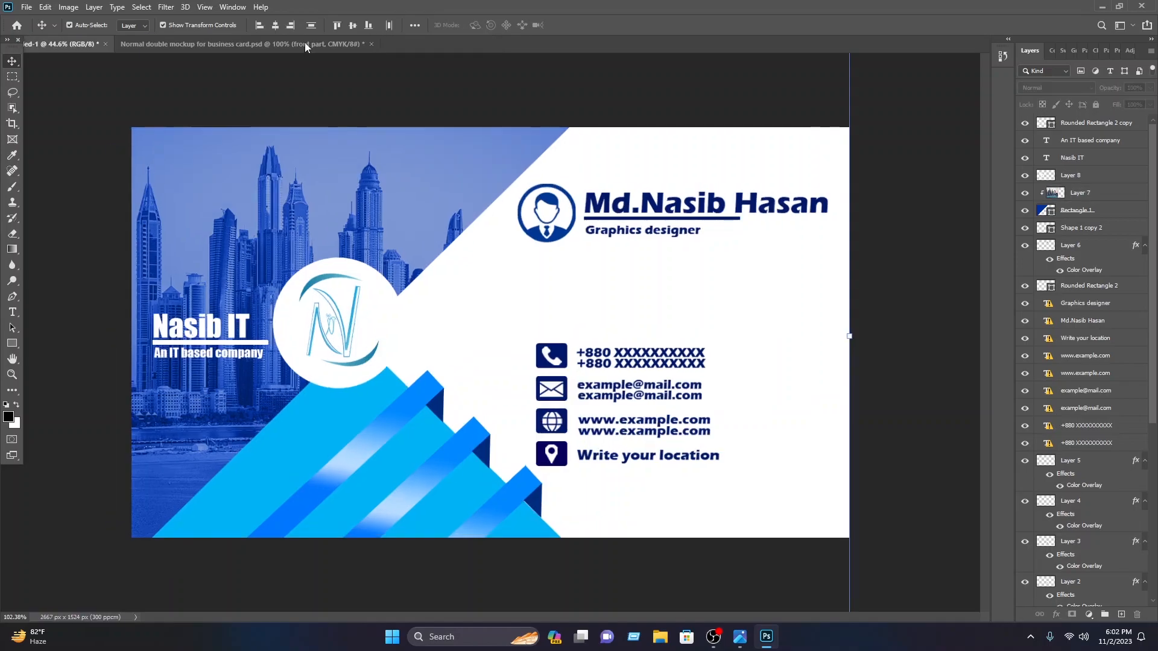
{"action": "scroll", "coordinate": [594, 290], "scroll_direction": "up", "scroll_amount": 2}
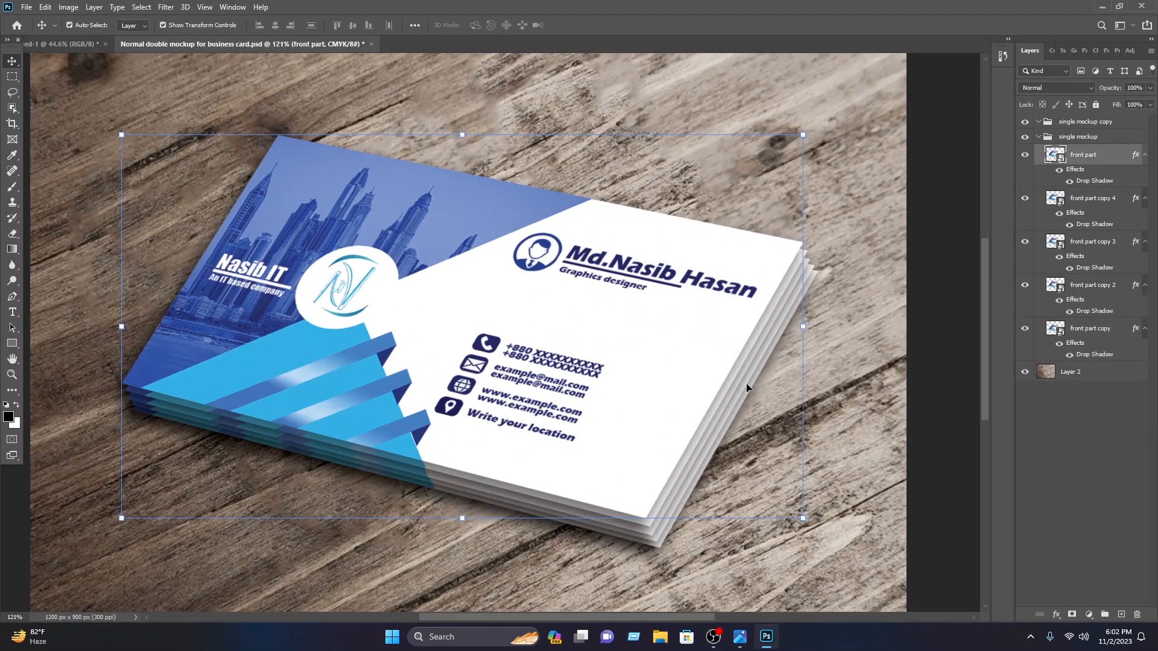
{"action": "left_click_drag", "start_coordinate": [718, 360], "coordinate": [736, 359]}
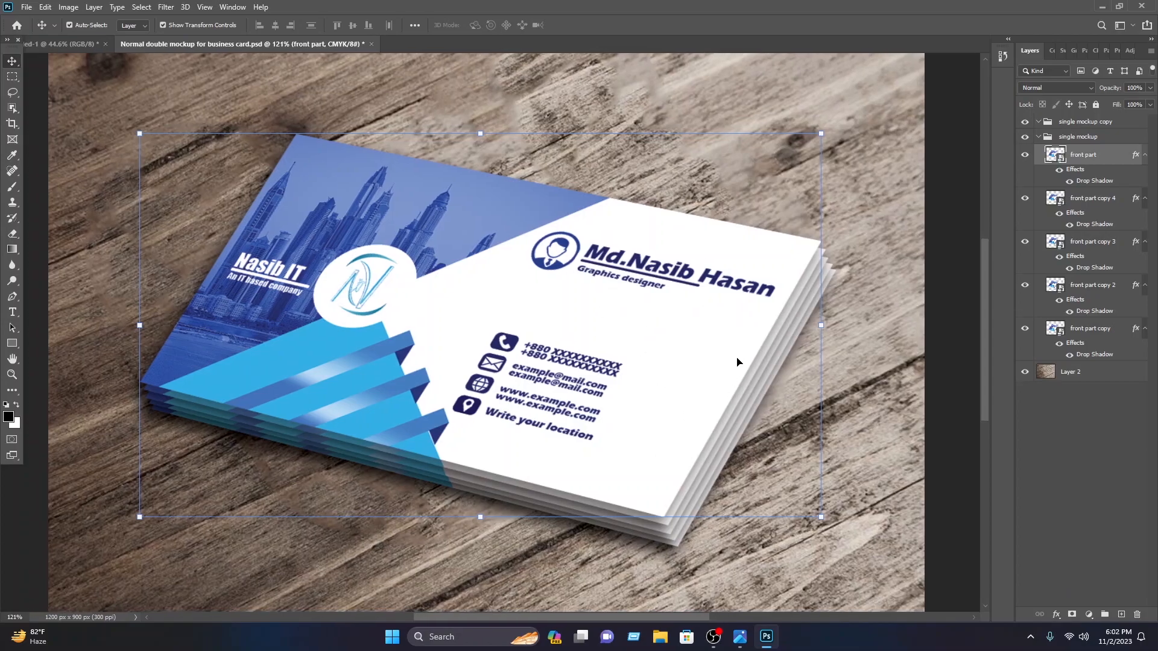
{"action": "left_click", "coordinate": [951, 361]}
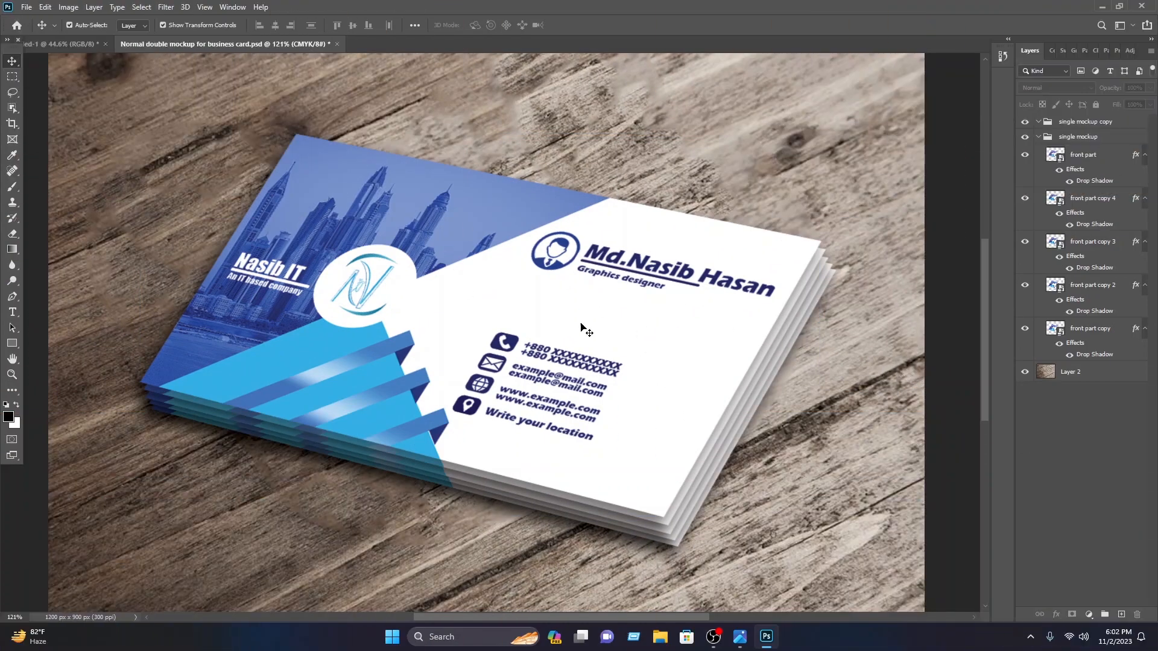